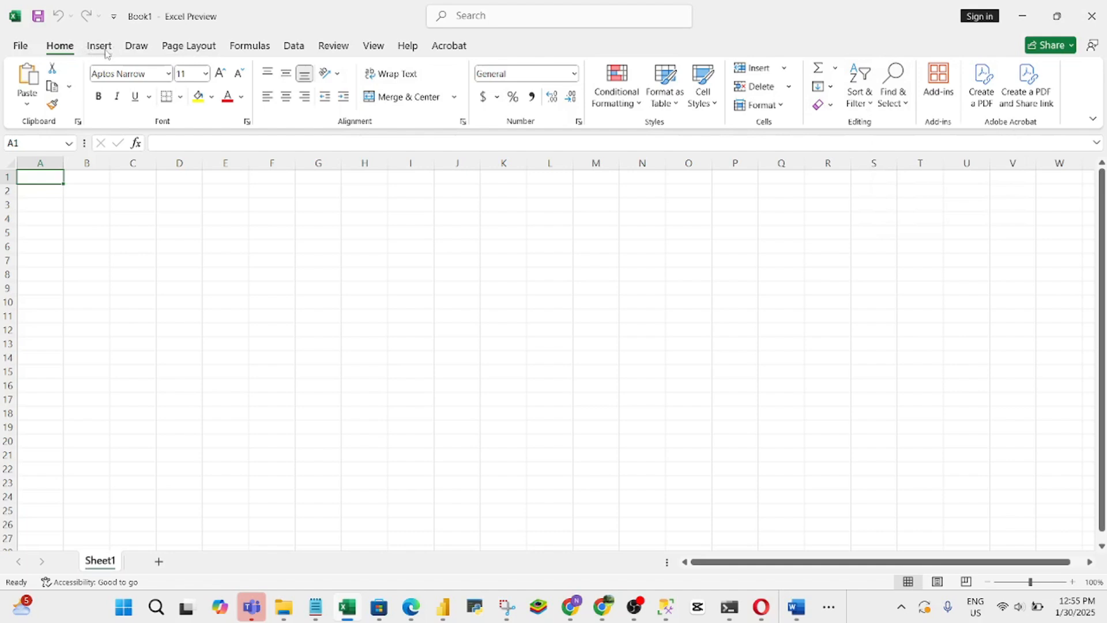
Step: Open the Insert Function dialog for cell A1 and look through the most recently used functions
click(106, 55)
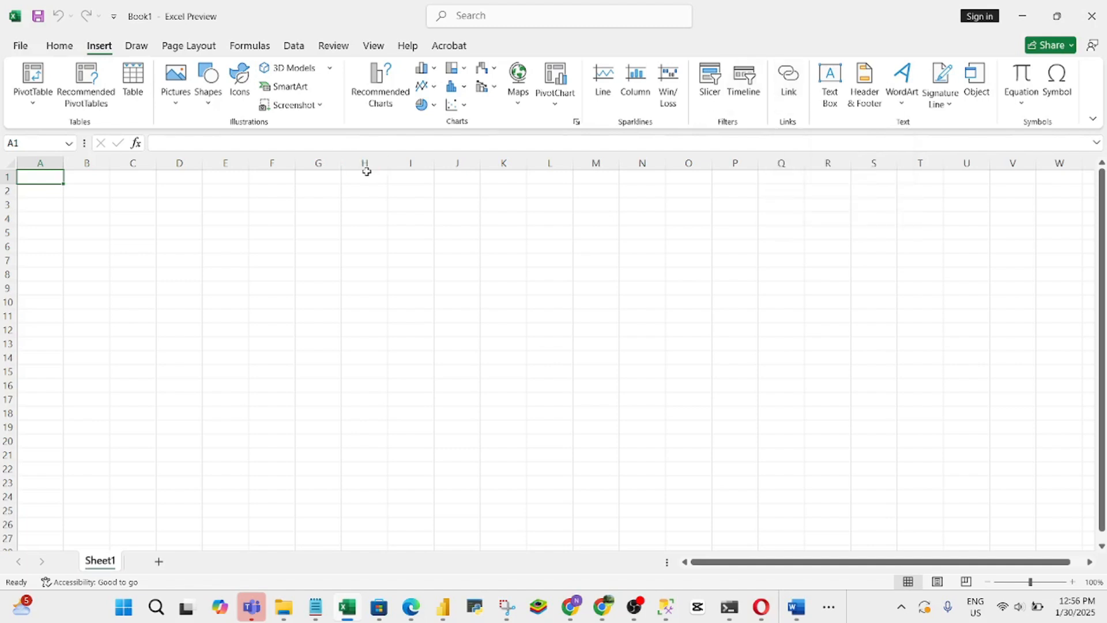
click(166, 143)
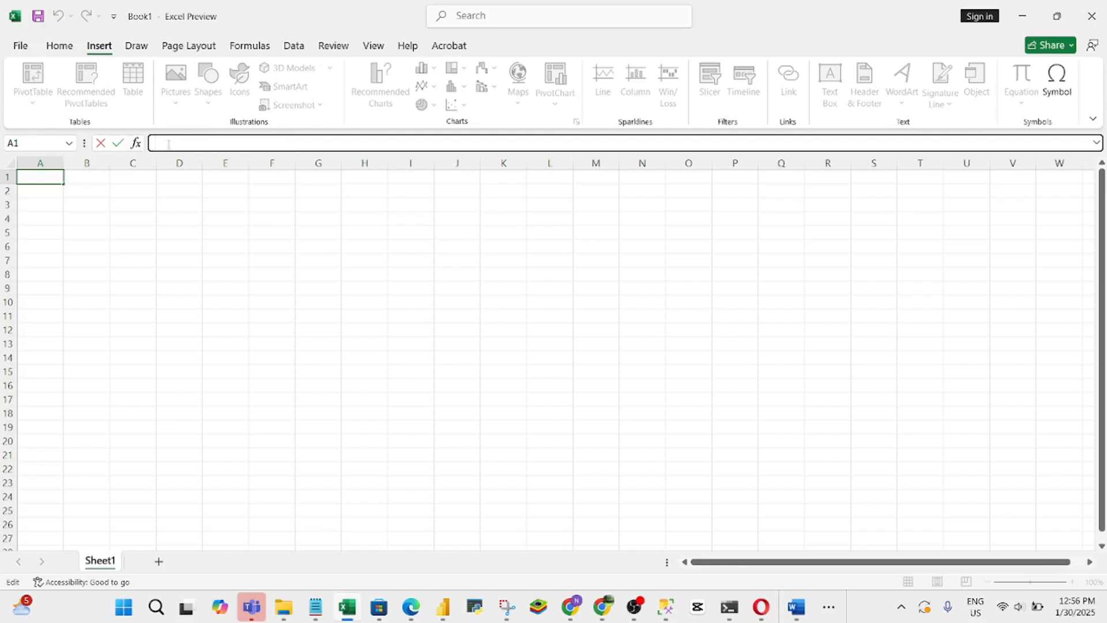
click(137, 148)
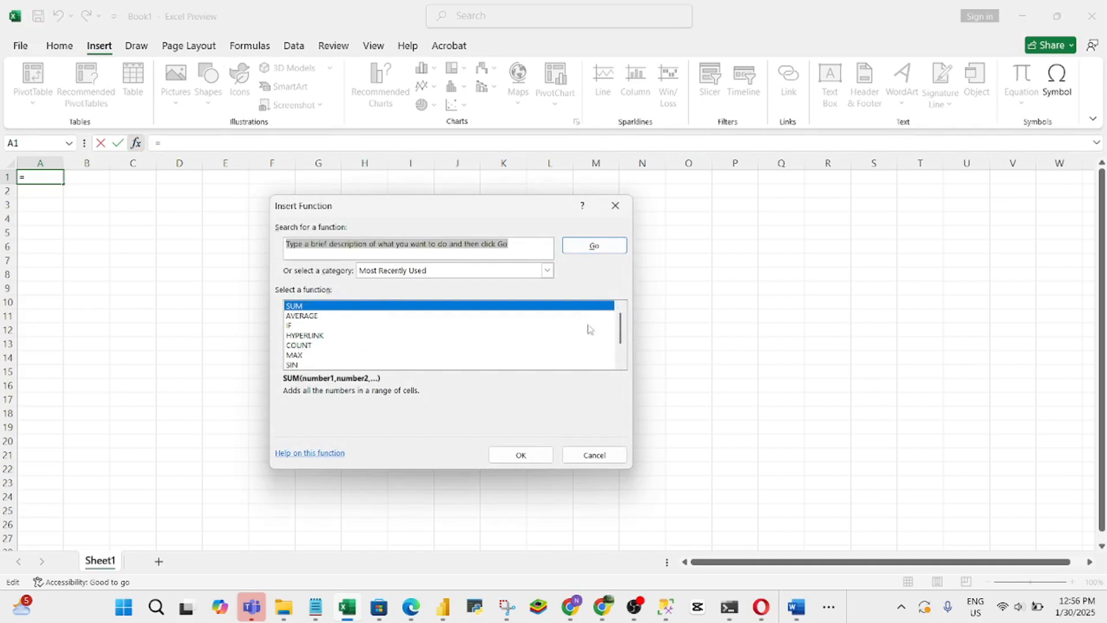
scroll(621, 331, down, 1)
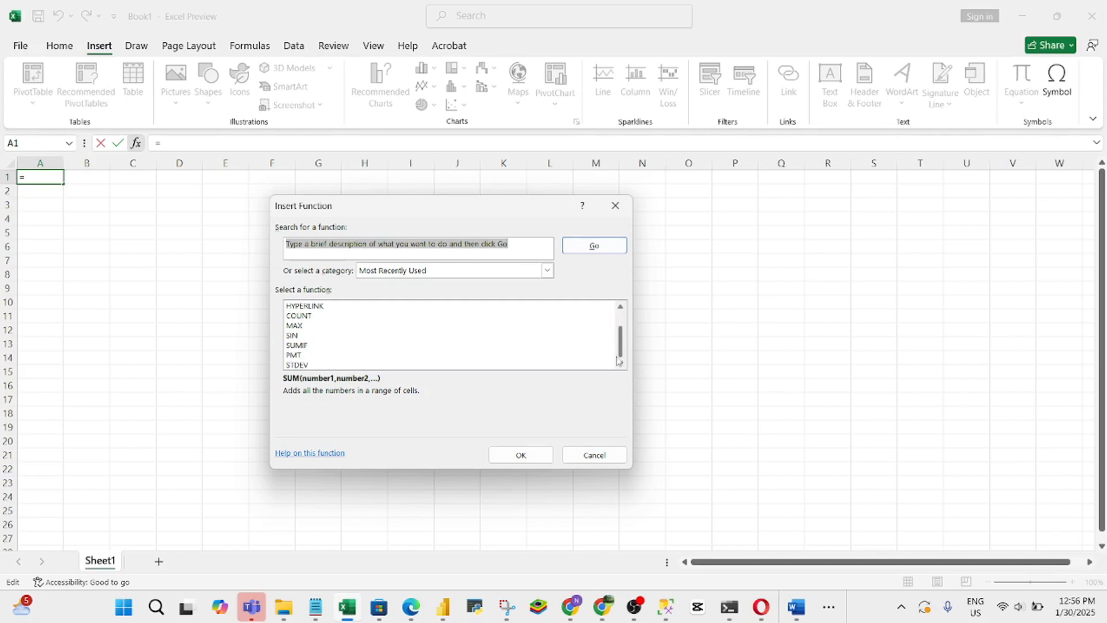
scroll(614, 323, up, 1)
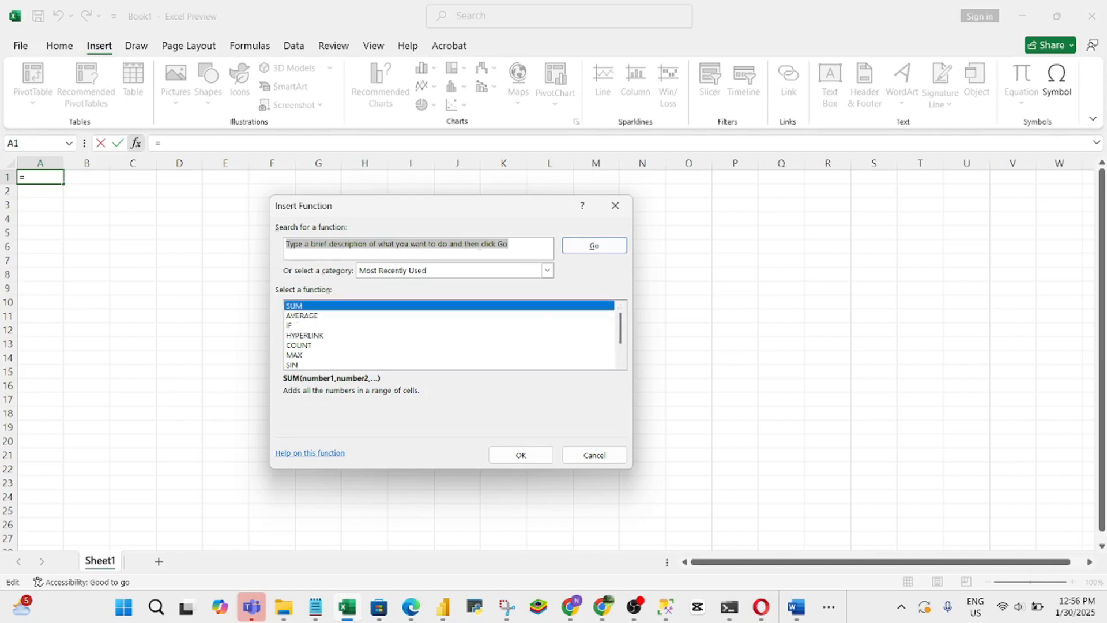
Step: Search the available functions for "sum" and close the dialog without inserting a function
click(519, 245)
key(ctrl+a)
text(s)
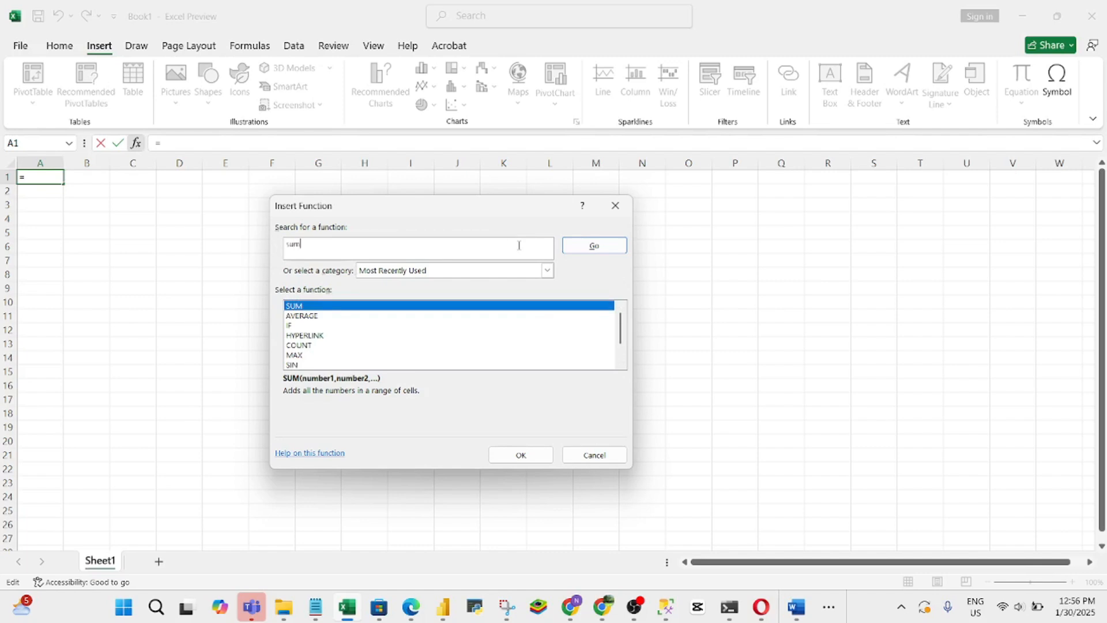
click(598, 247)
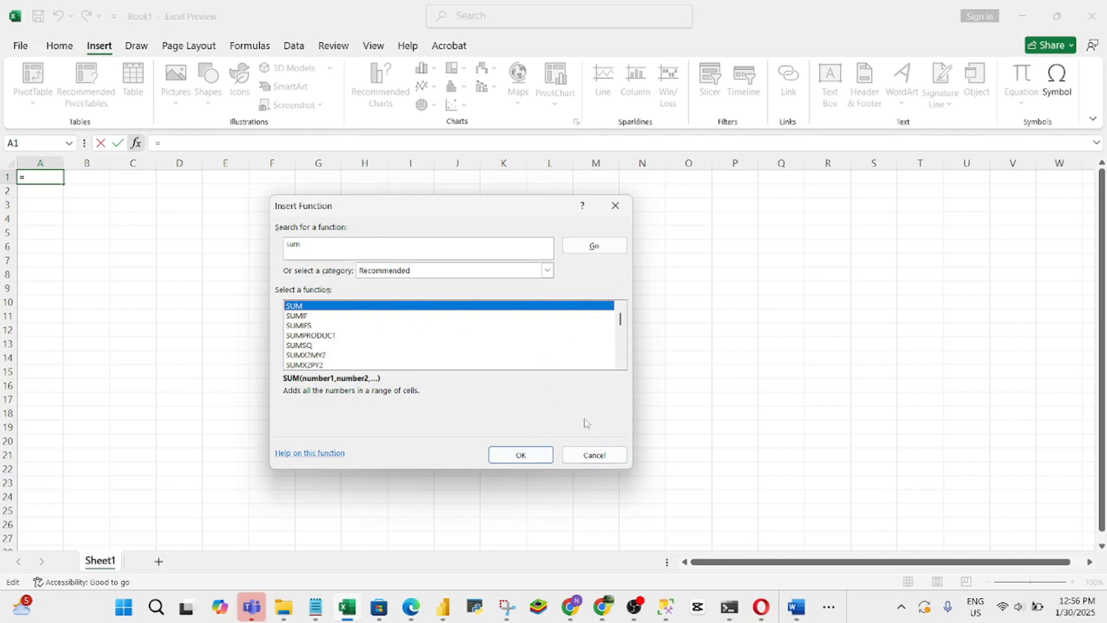
click(588, 453)
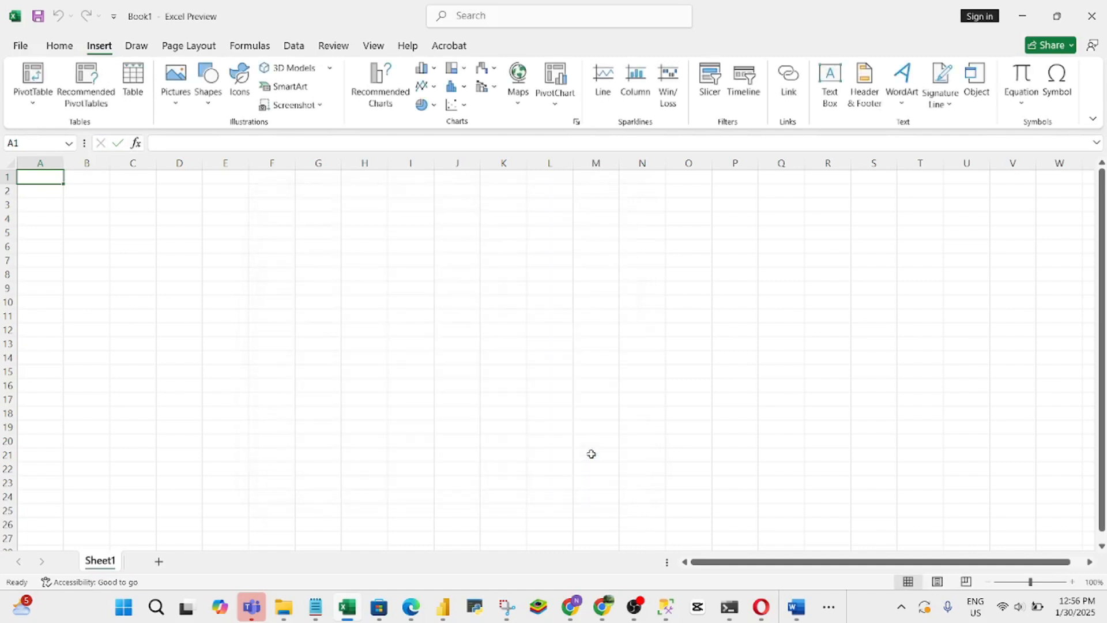
click(57, 205)
click(115, 209)
click(166, 232)
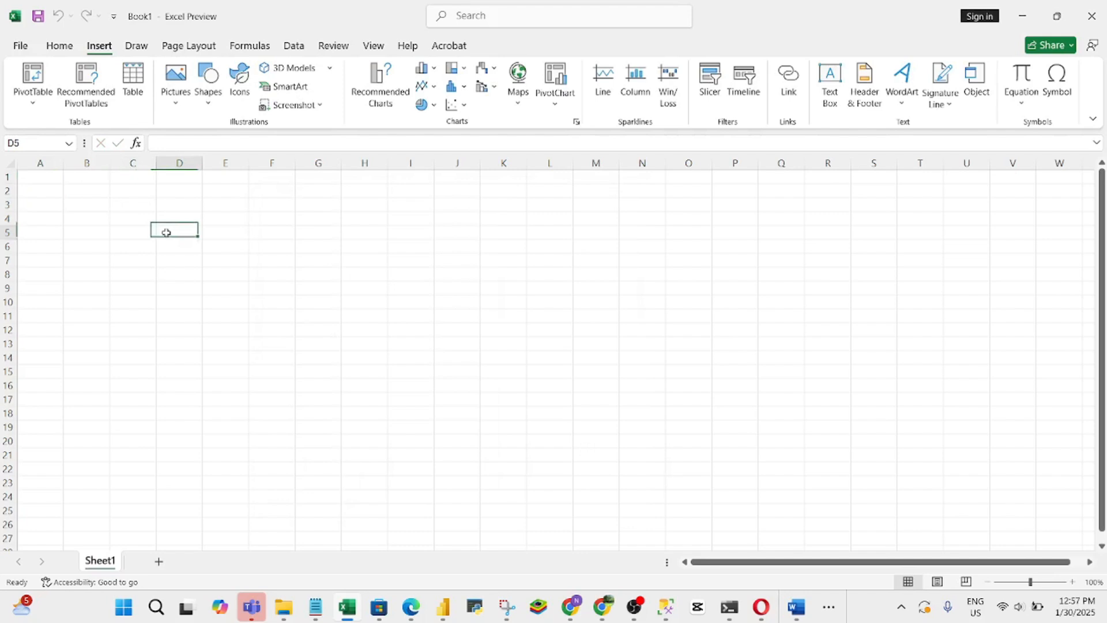
click(39, 188)
click(117, 204)
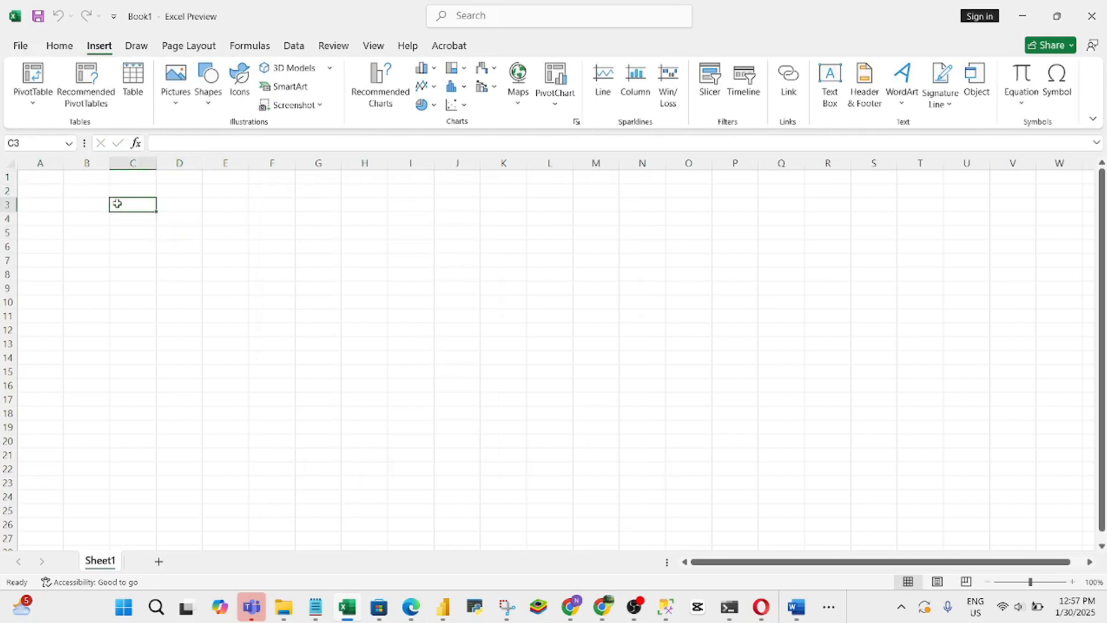
click(53, 191)
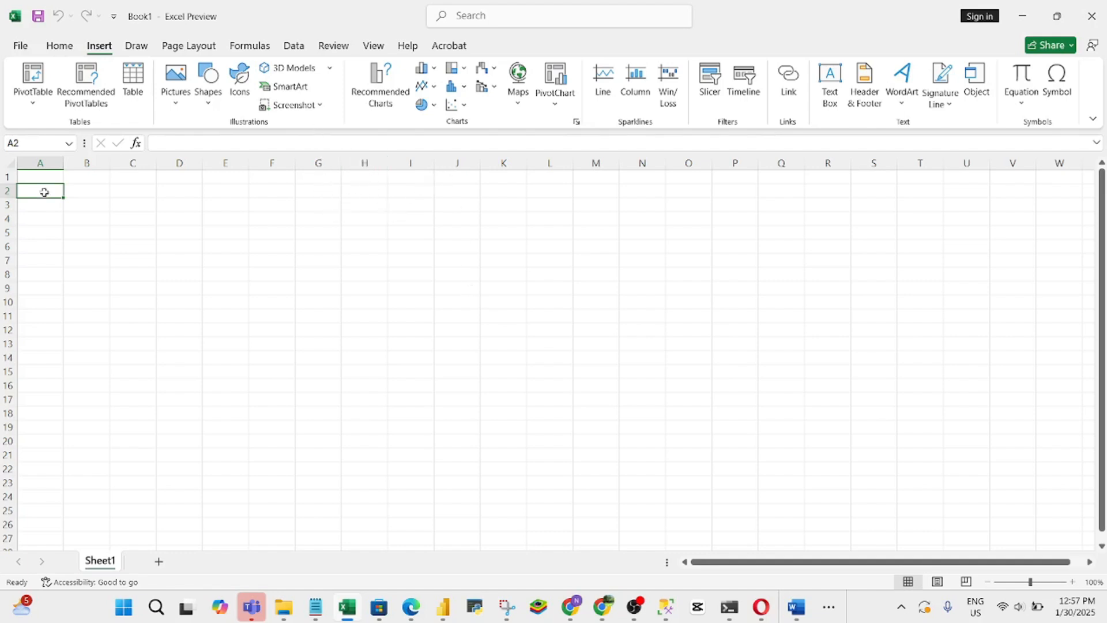
click(33, 178)
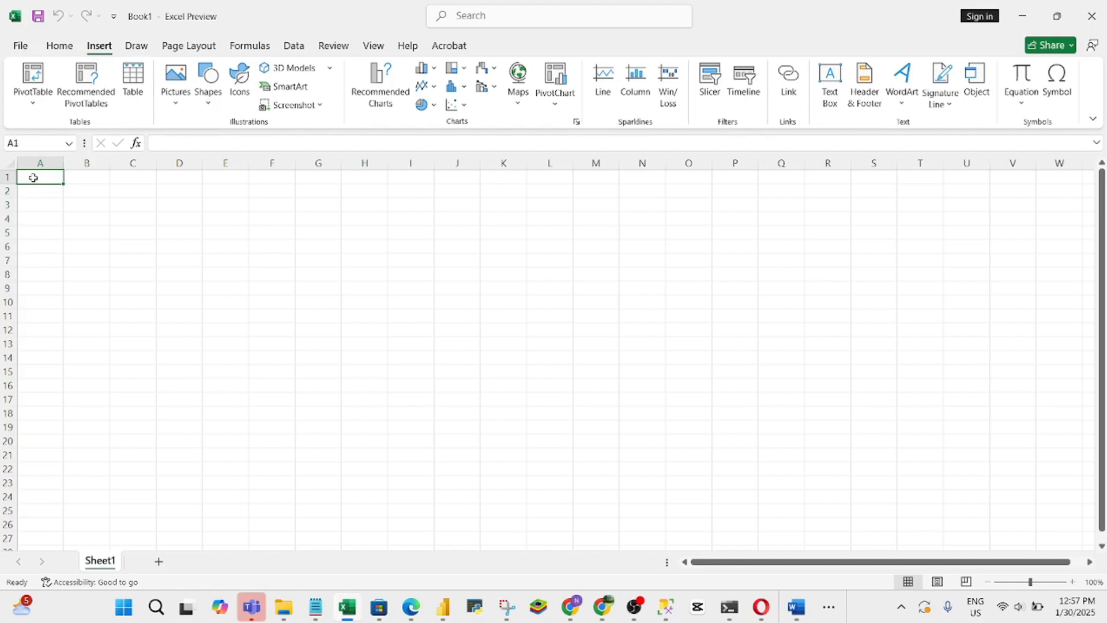
click(89, 180)
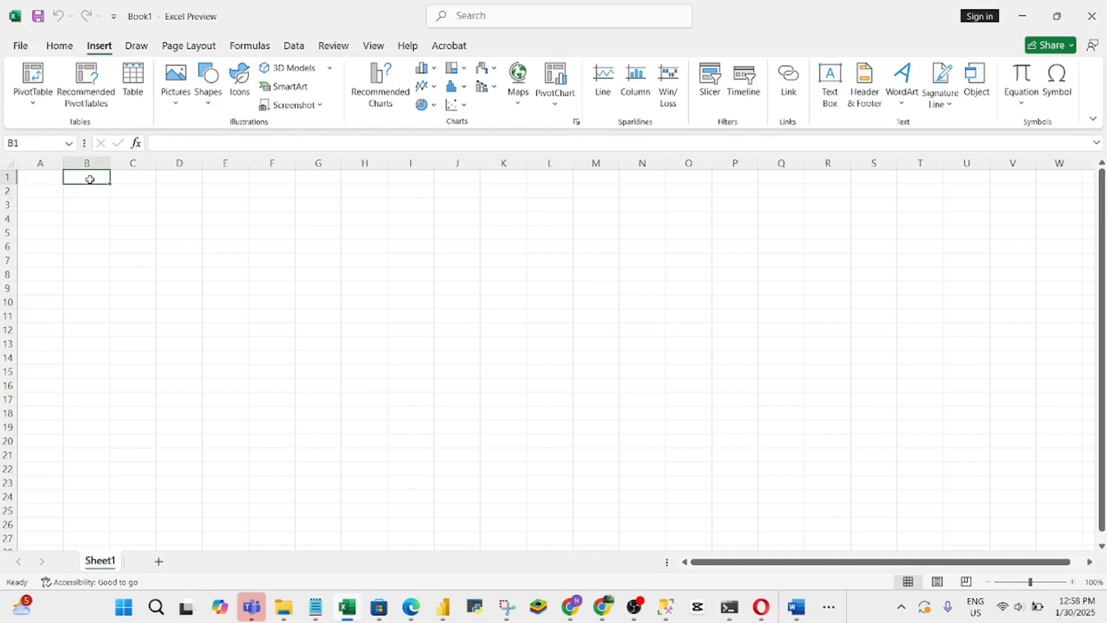
click(130, 183)
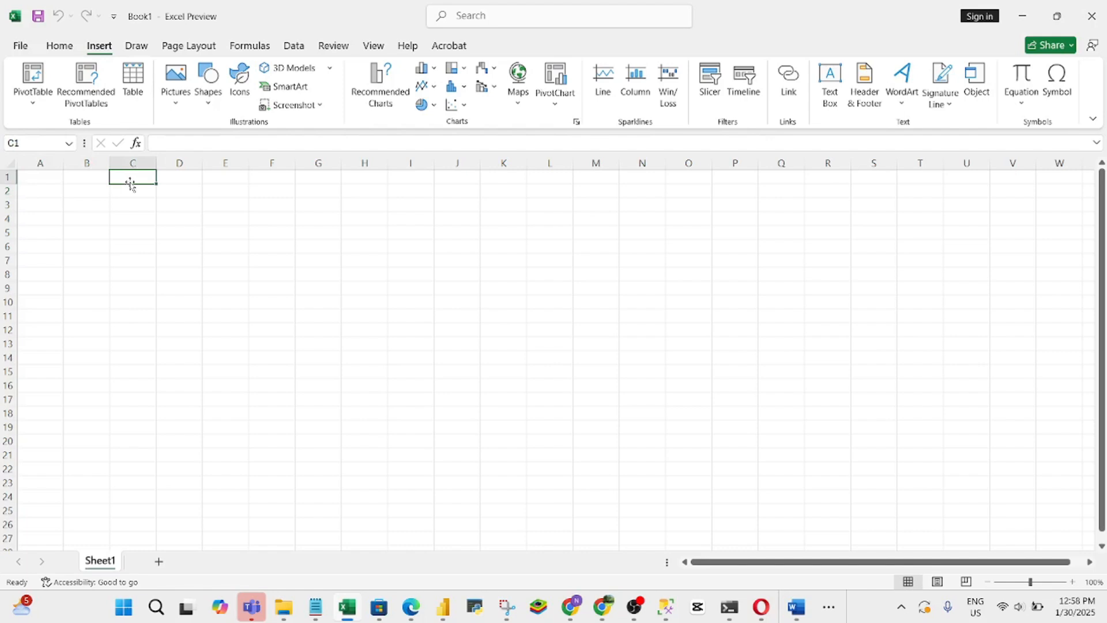
click(42, 235)
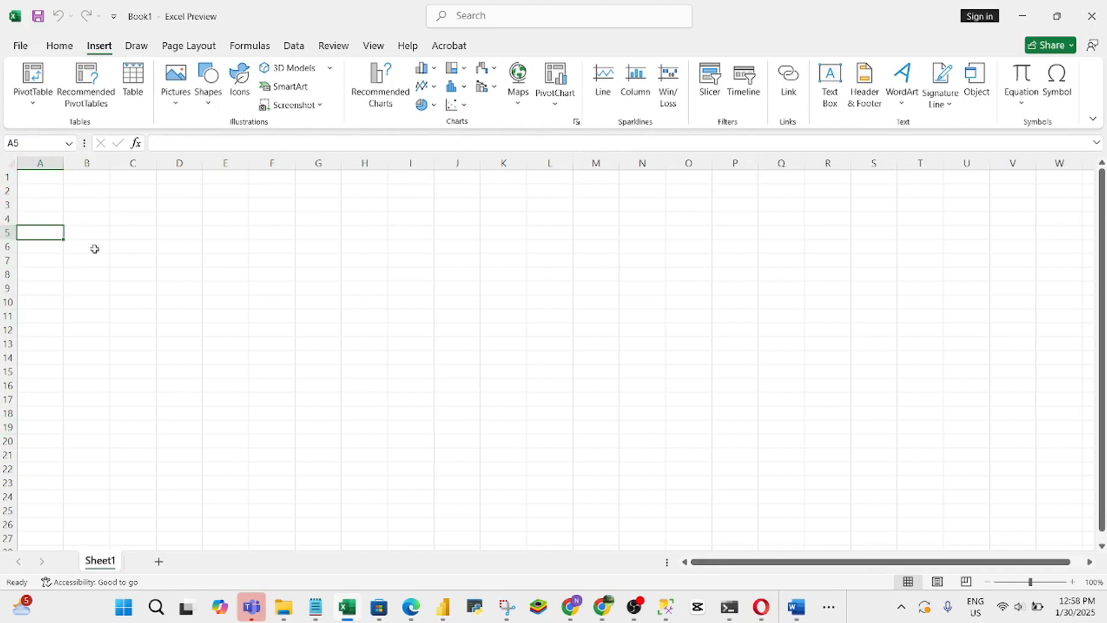
click(145, 257)
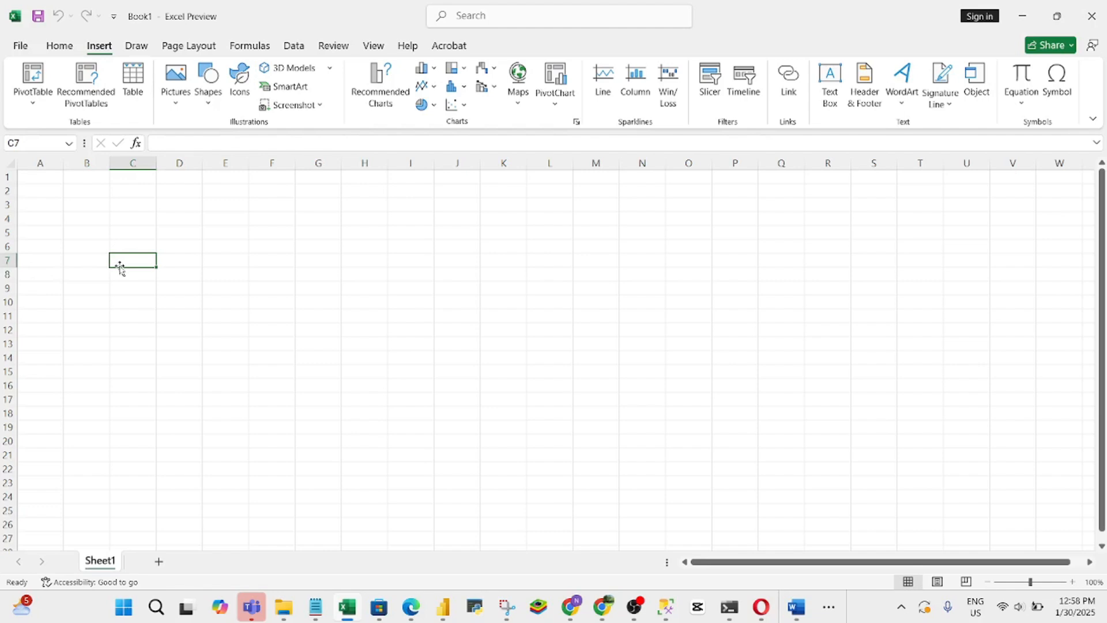
click(75, 332)
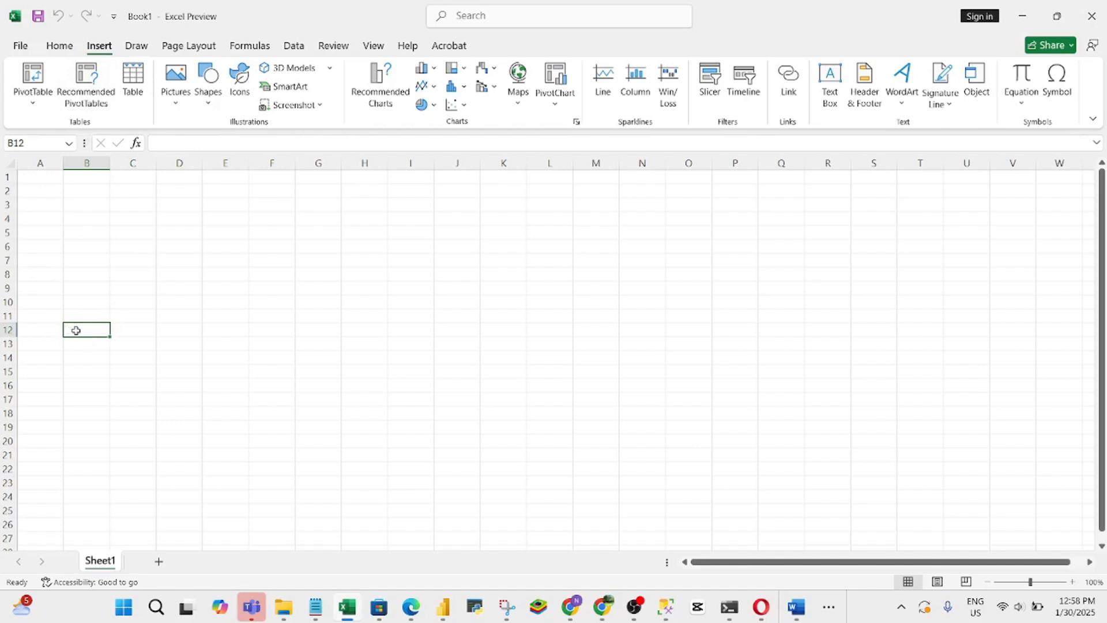
click(79, 206)
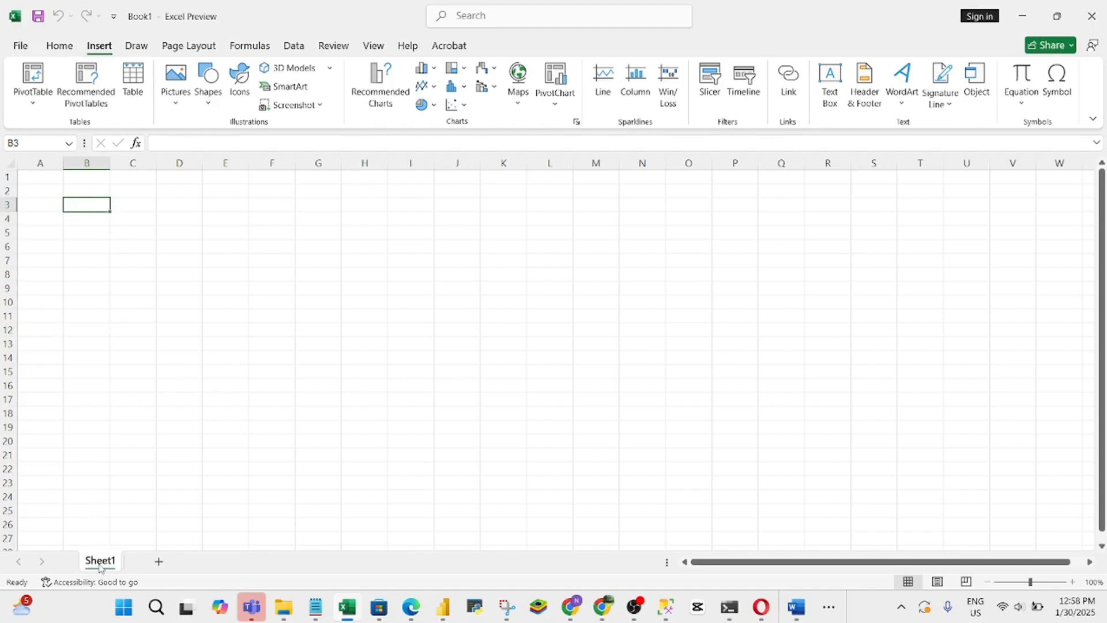
Step: Add two new blank worksheets after Sheet1 in the workbook
click(157, 565)
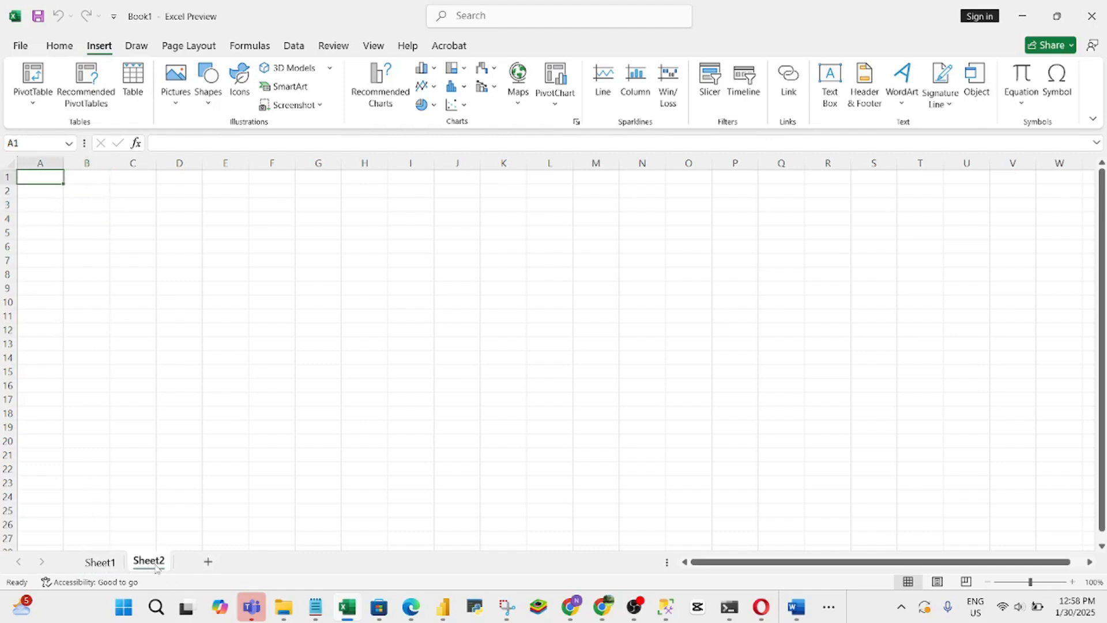
click(206, 564)
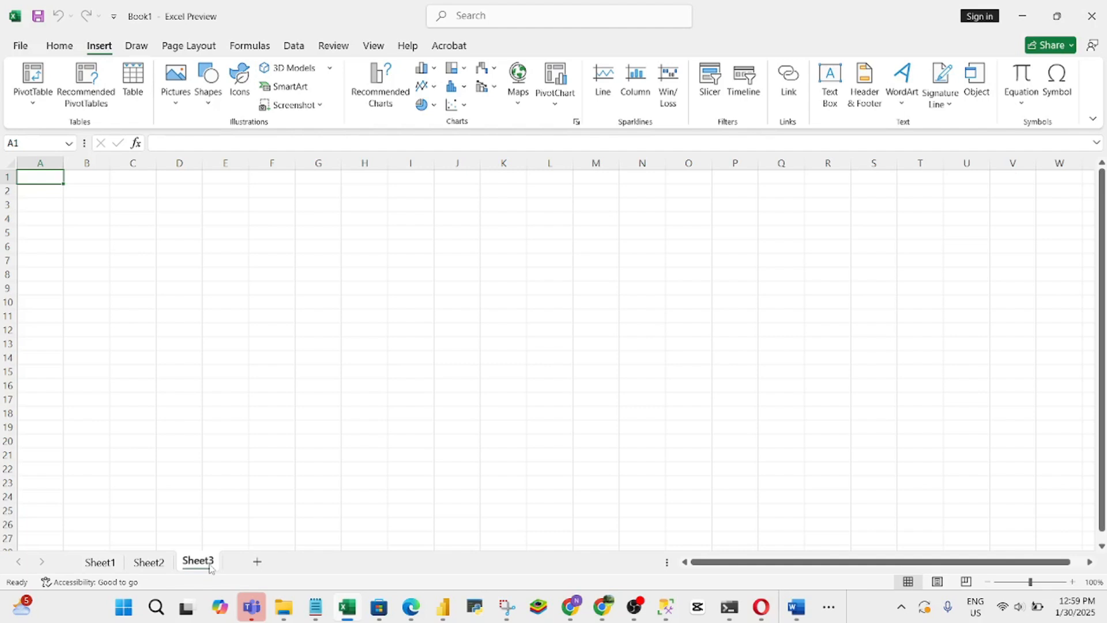
click(153, 564)
click(196, 562)
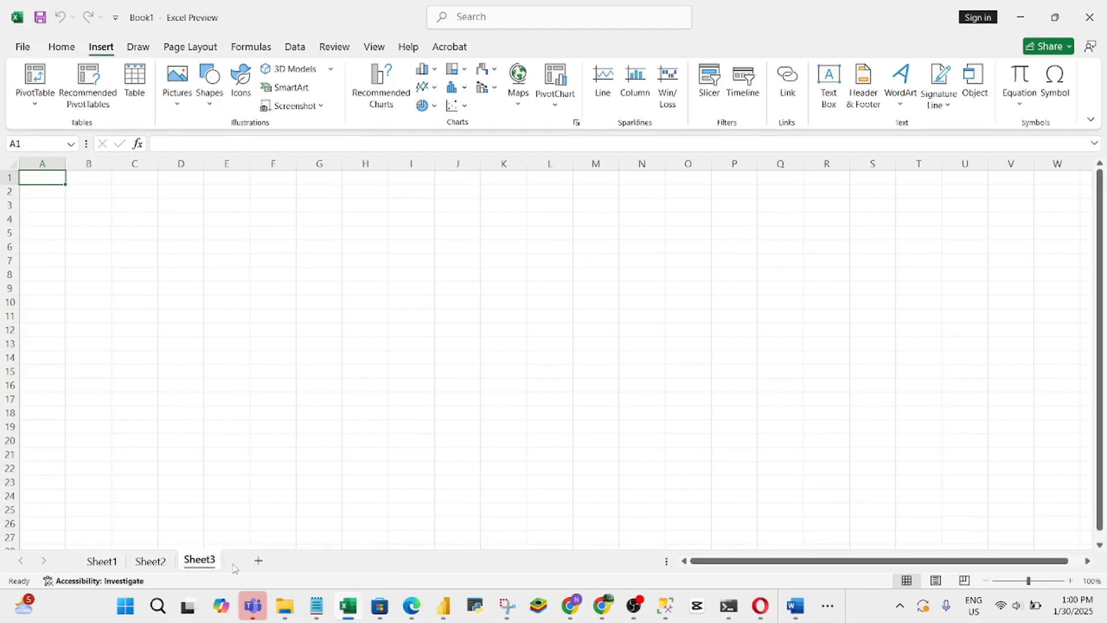
Step: Rename the worksheet Sheet3 to "customer"
double_click(200, 561)
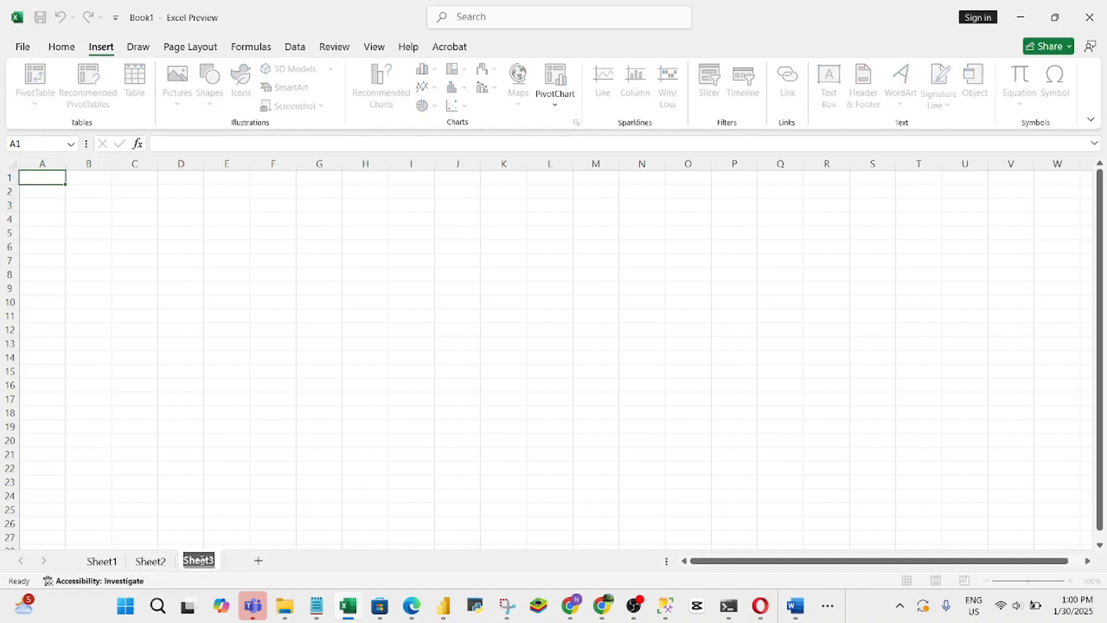
text(c)
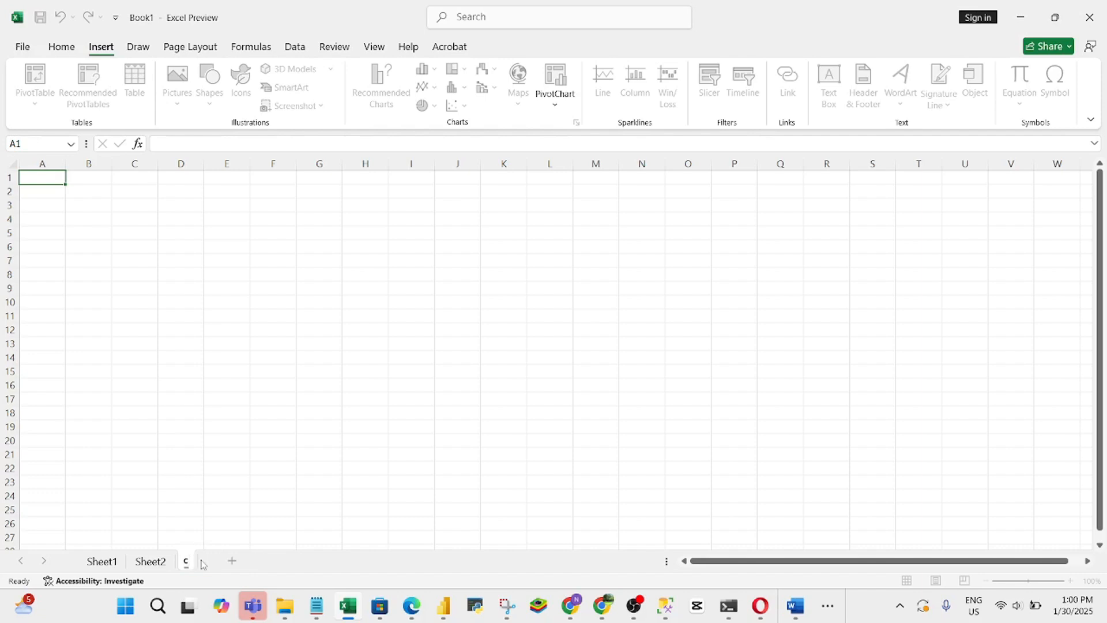
text(ustomer)
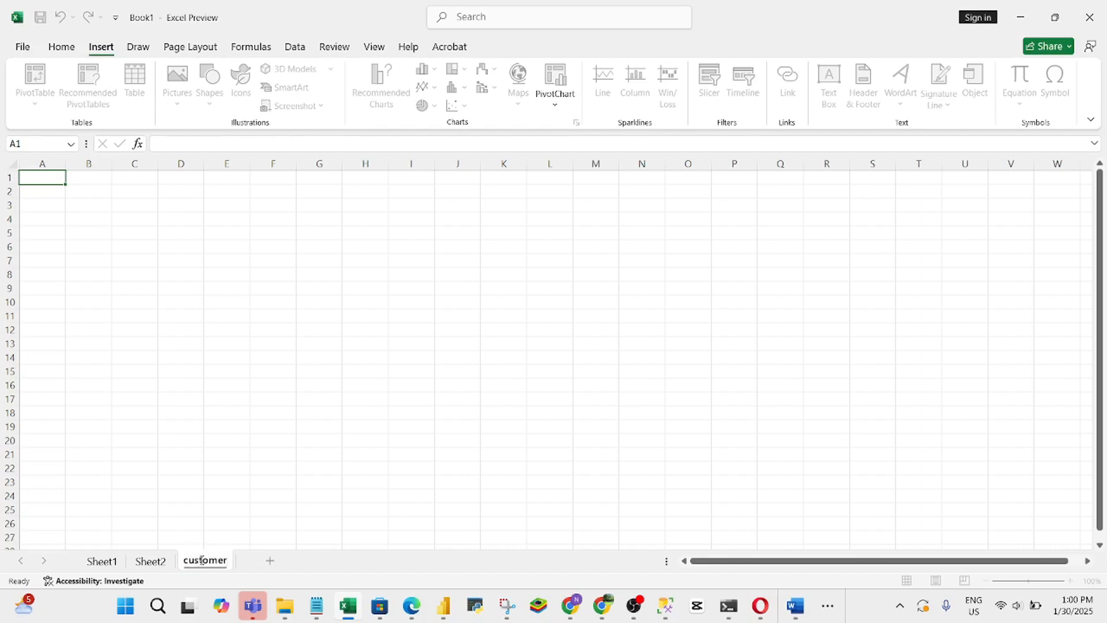
key(Return)
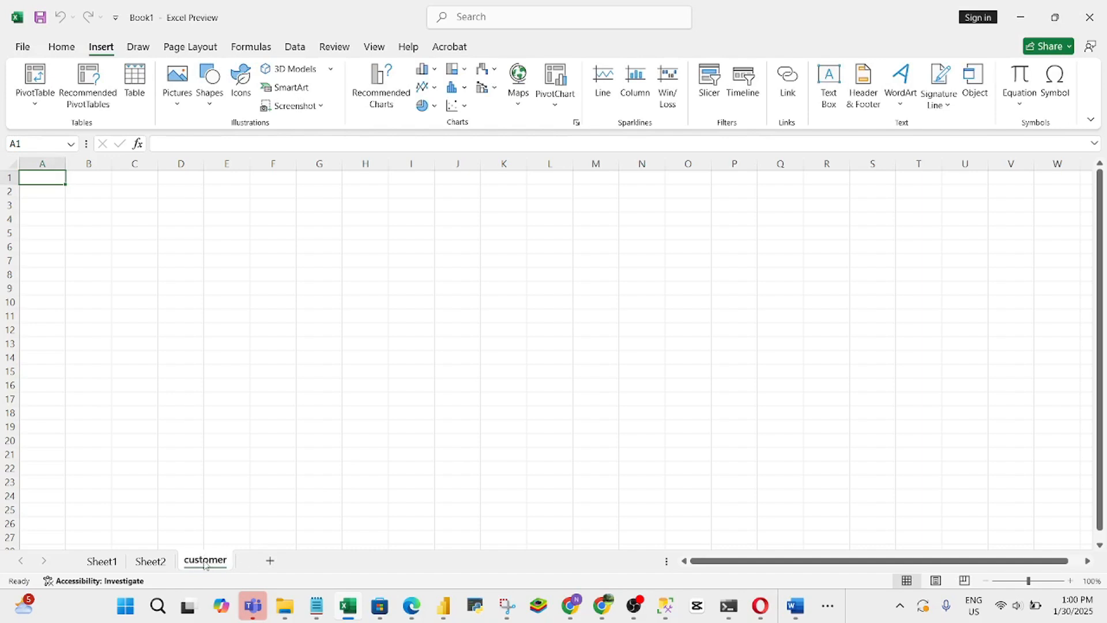
double_click(205, 560)
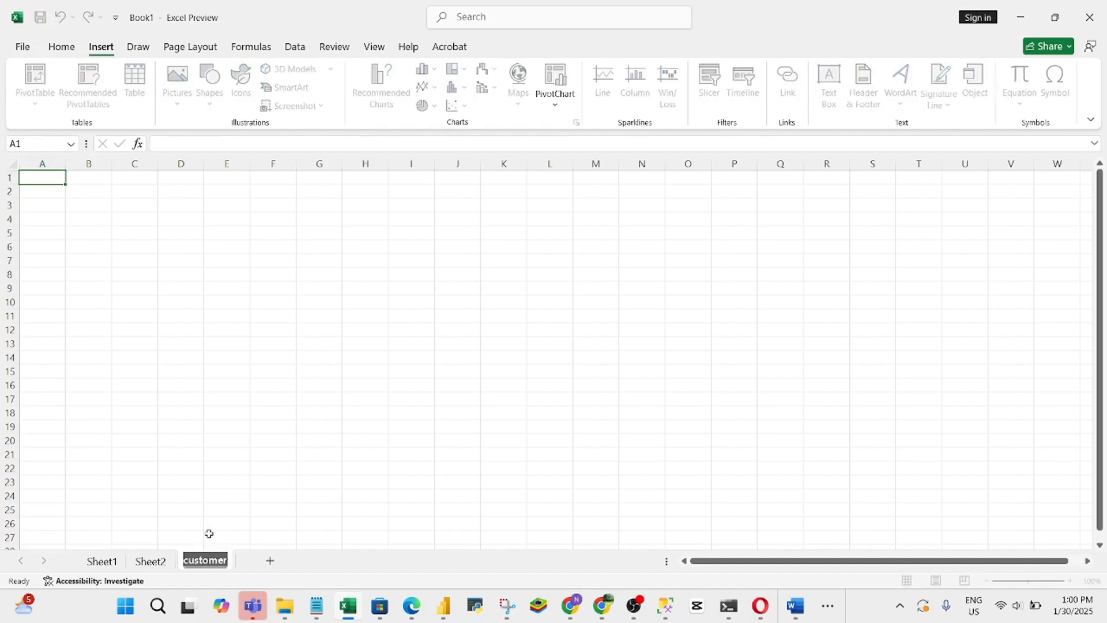
click(208, 535)
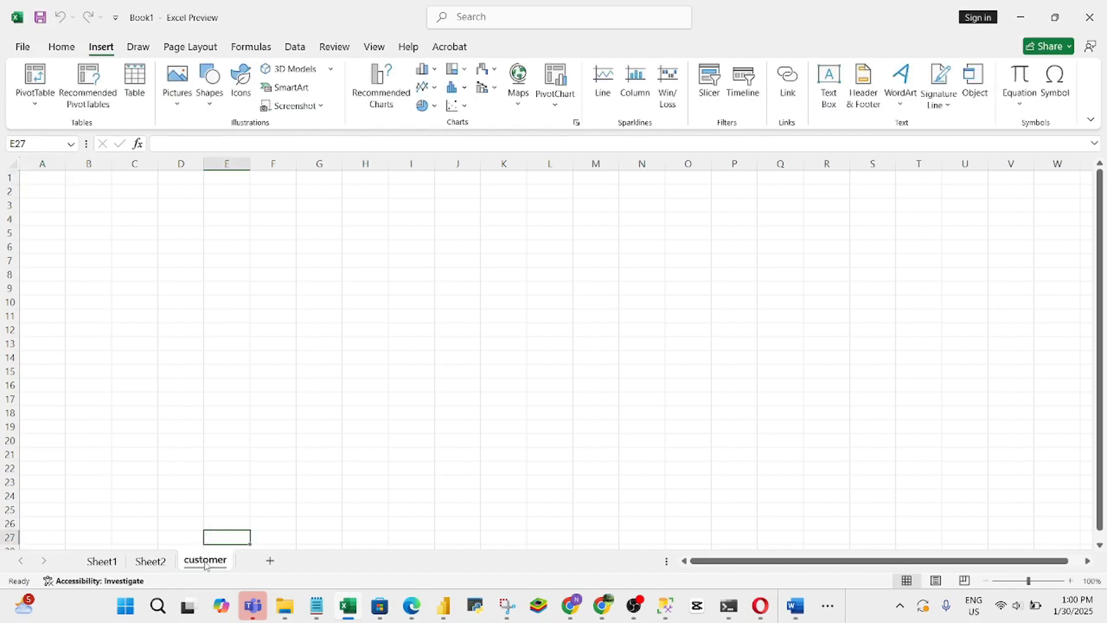
Step: Delete the customer worksheet from the workbook
click(146, 562)
click(196, 562)
right_click(198, 565)
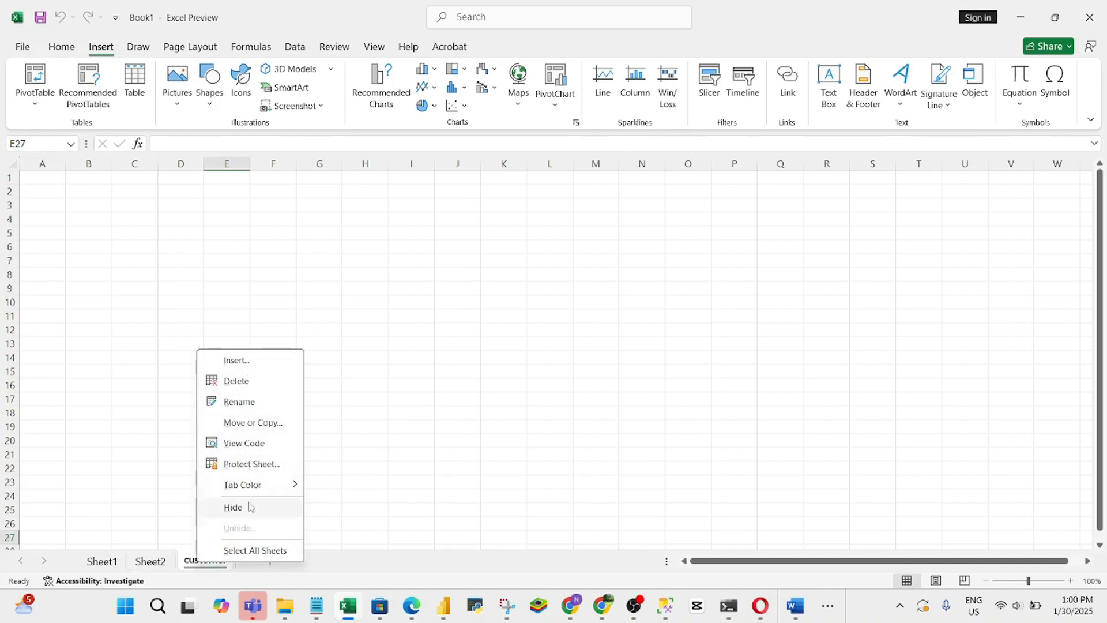
click(245, 383)
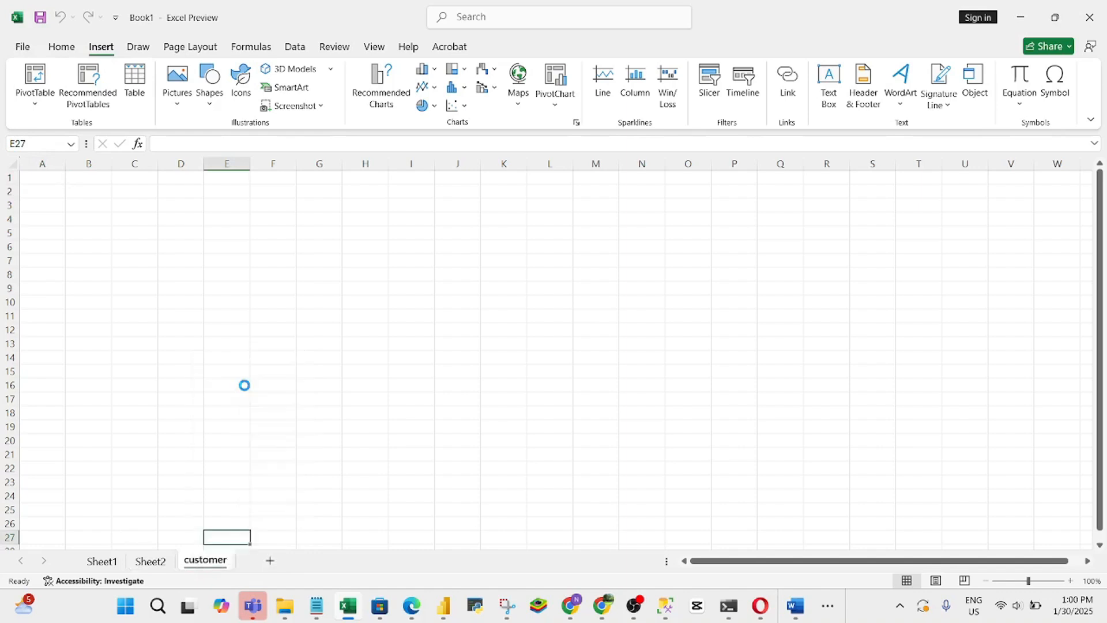
Step: Check the remaining Sheet1 and Sheet2 and add another blank worksheet after Sheet2
click(108, 562)
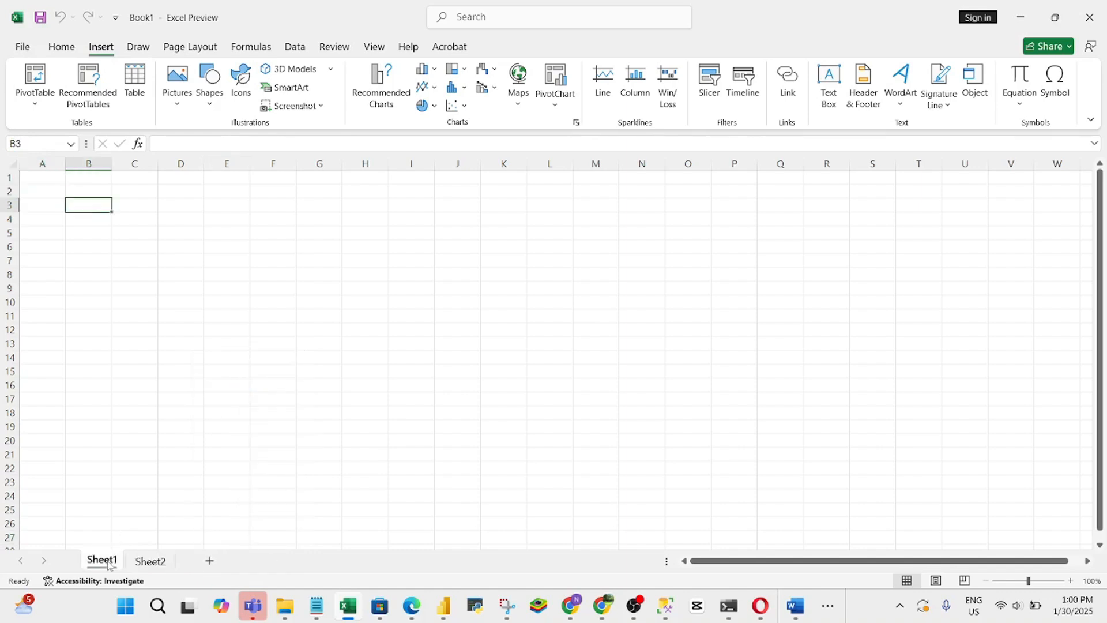
click(149, 562)
click(105, 563)
click(140, 564)
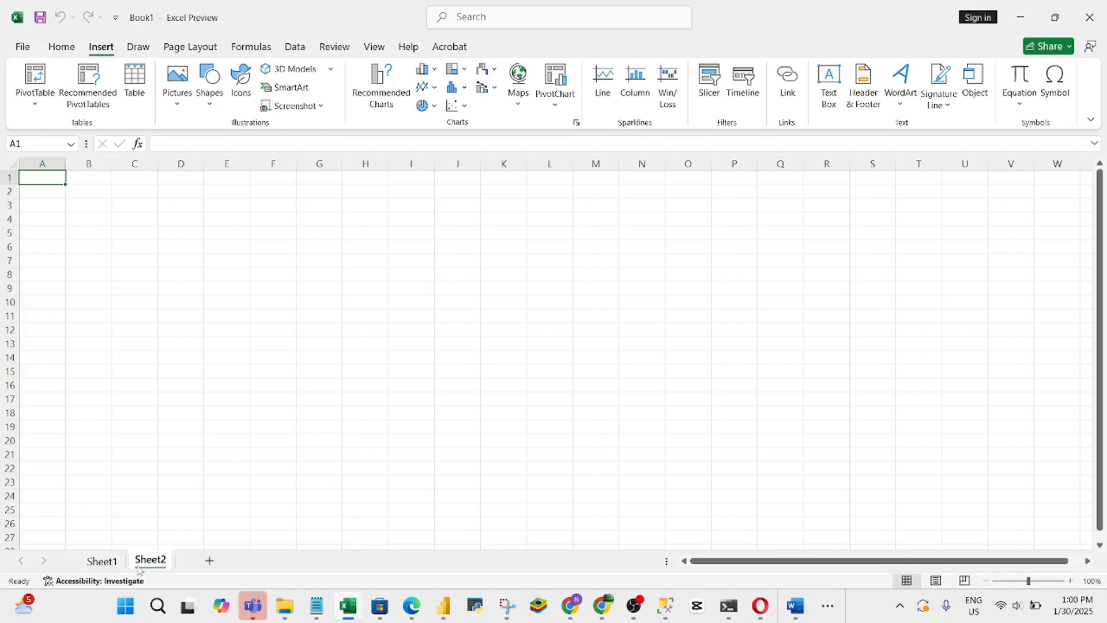
click(207, 563)
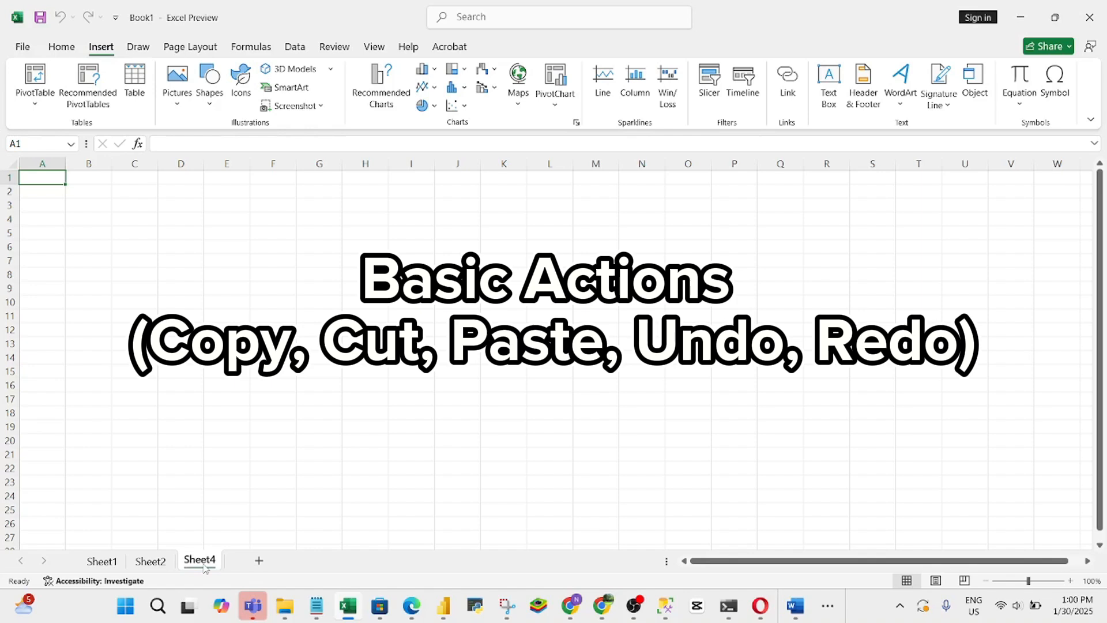
Step: Enter the text "my first excel work" in cell A1 of Sheet4
click(89, 233)
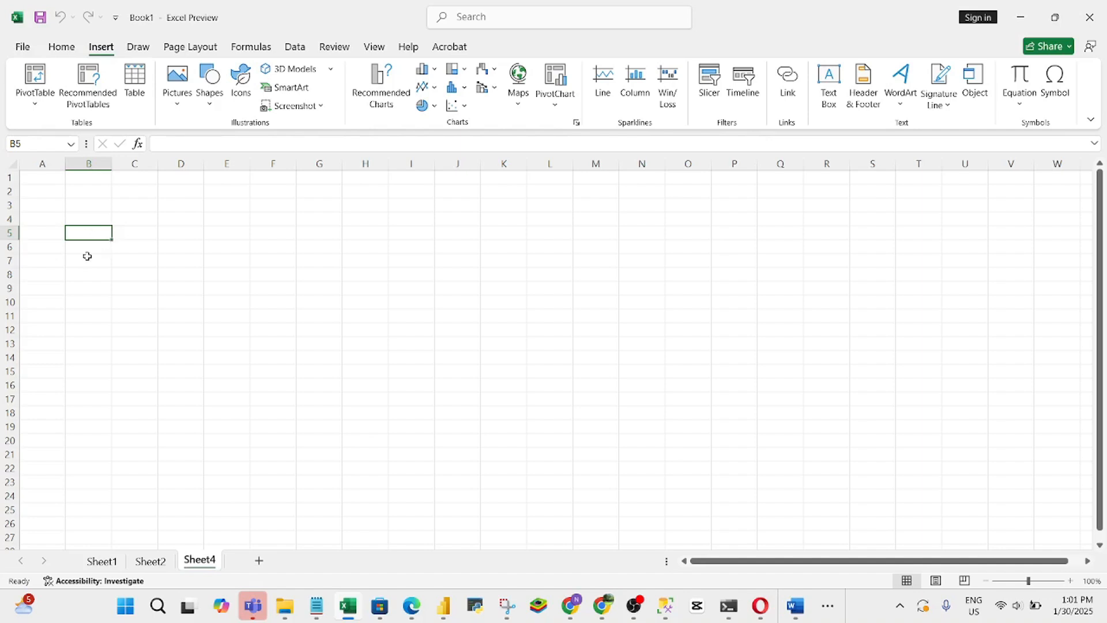
click(87, 252)
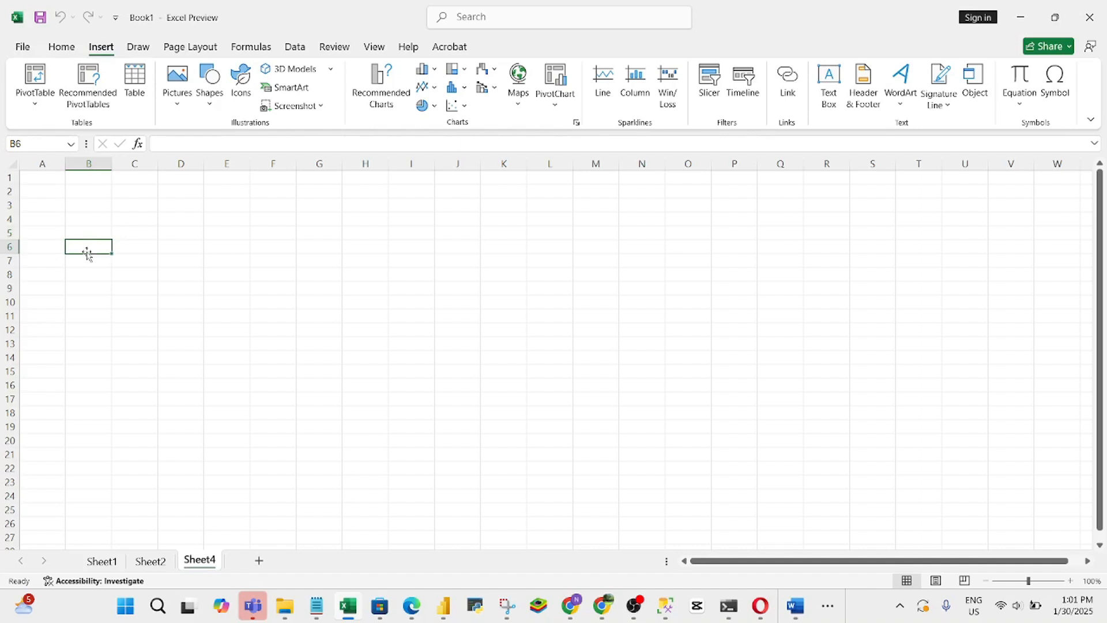
click(45, 179)
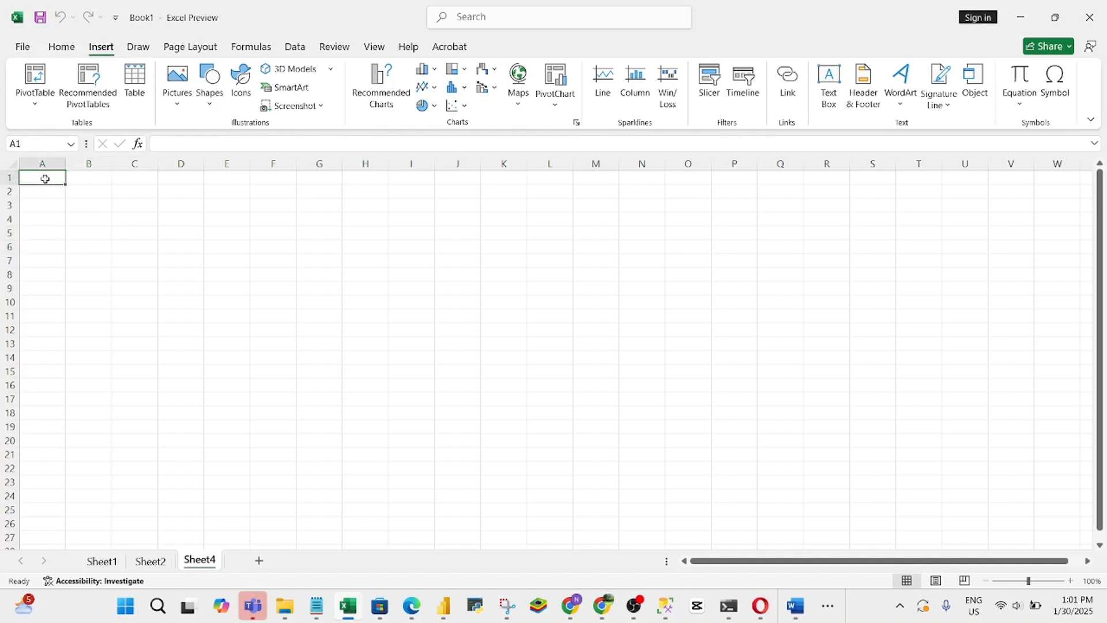
click(44, 194)
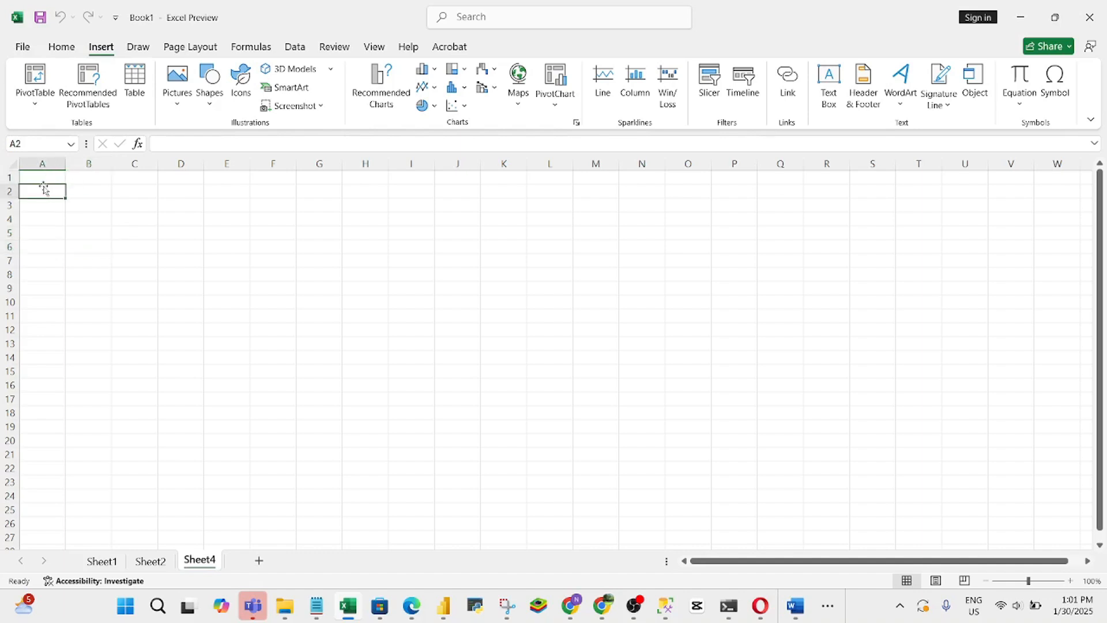
click(41, 179)
text(my )
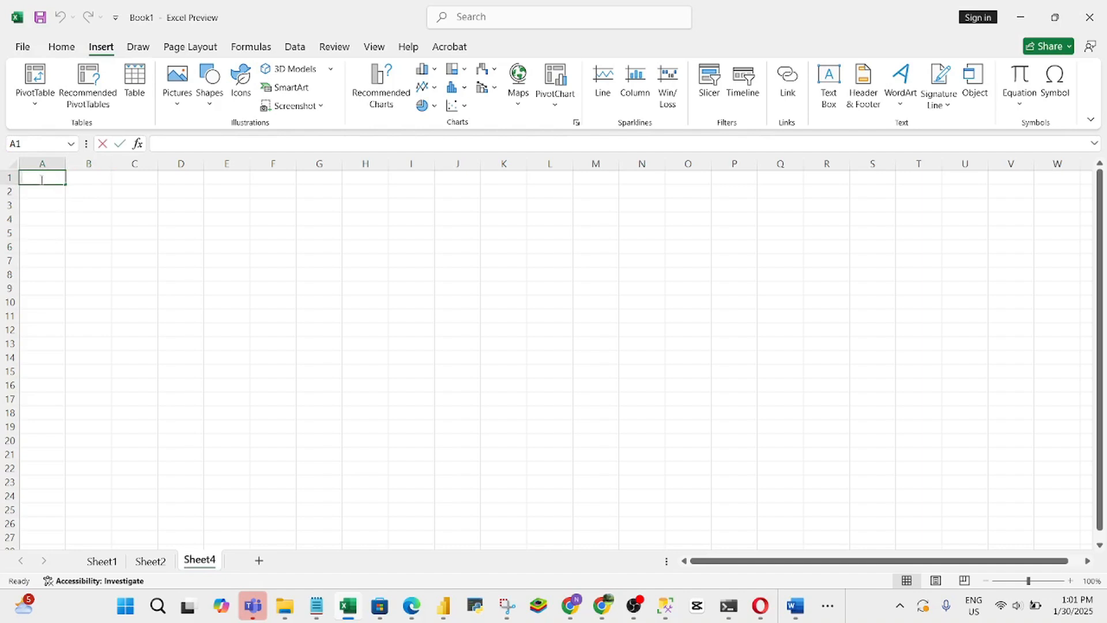
text(f)
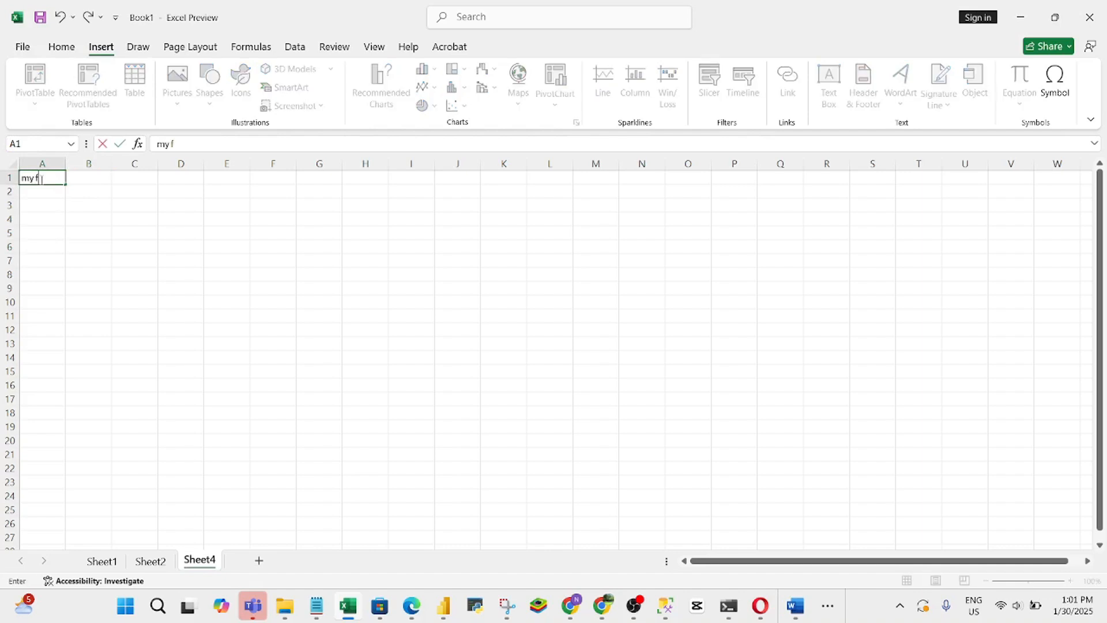
text(irst excel work)
key(Return)
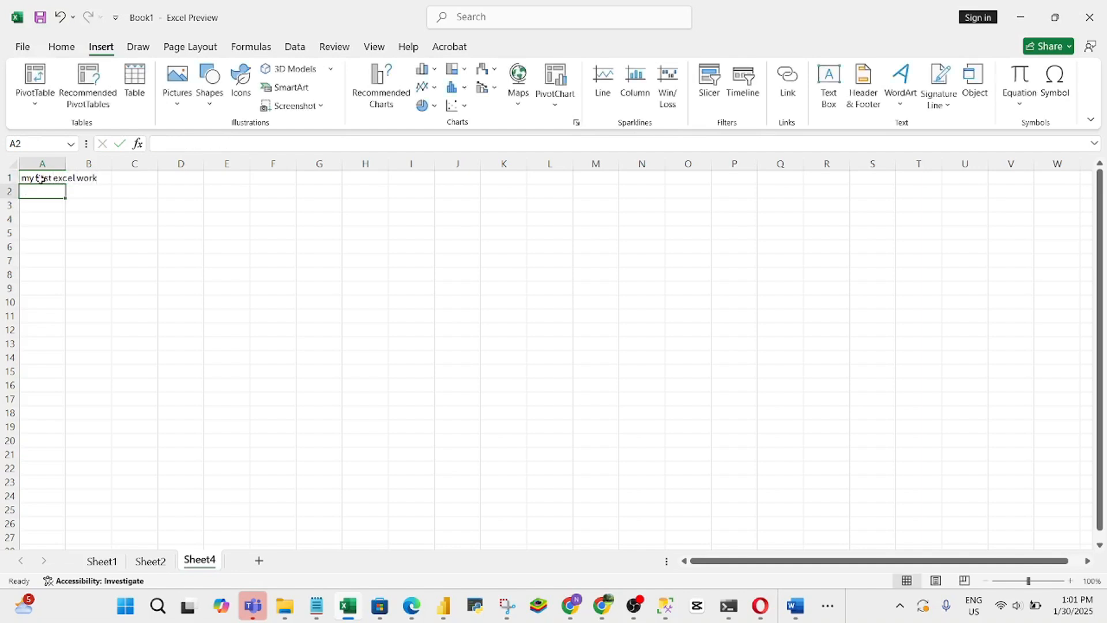
Step: Widen column A to fit the text in cell A1
double_click(53, 180)
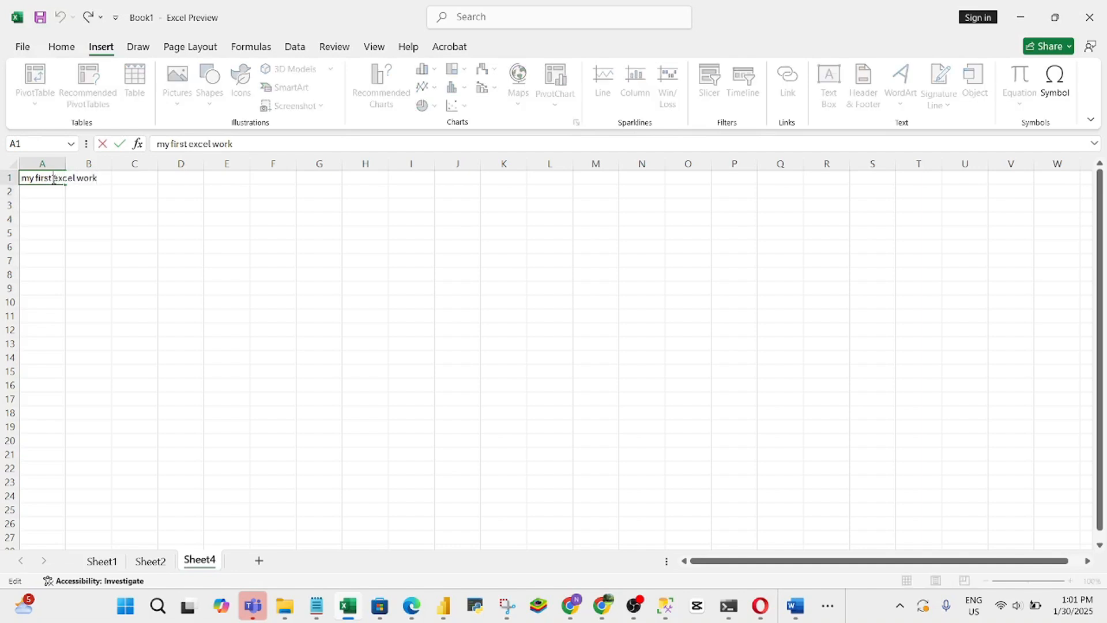
click(79, 204)
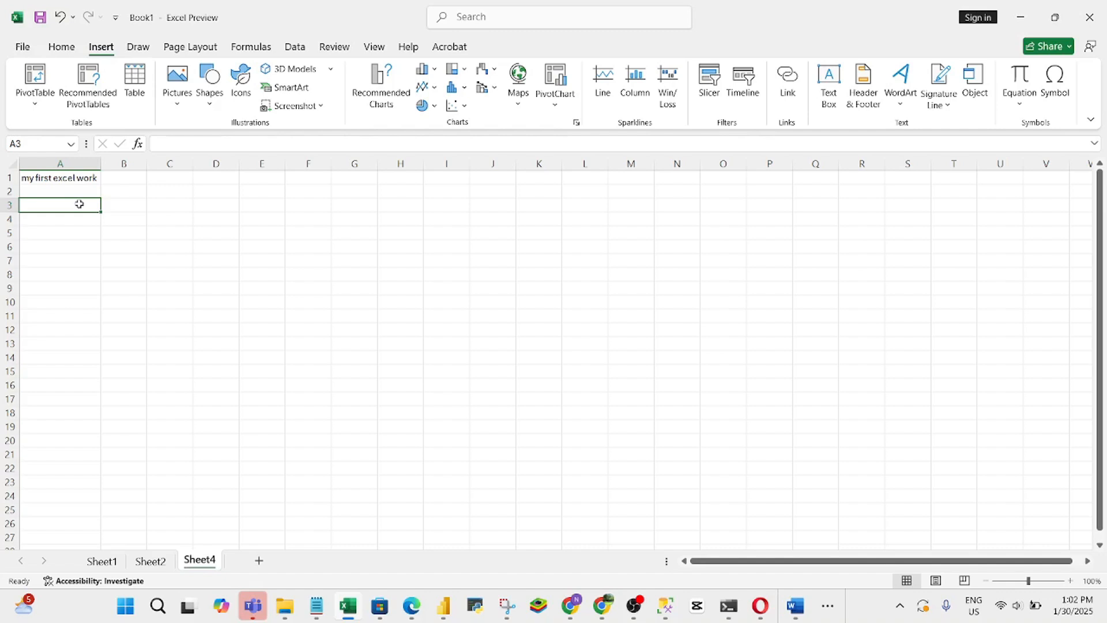
click(77, 181)
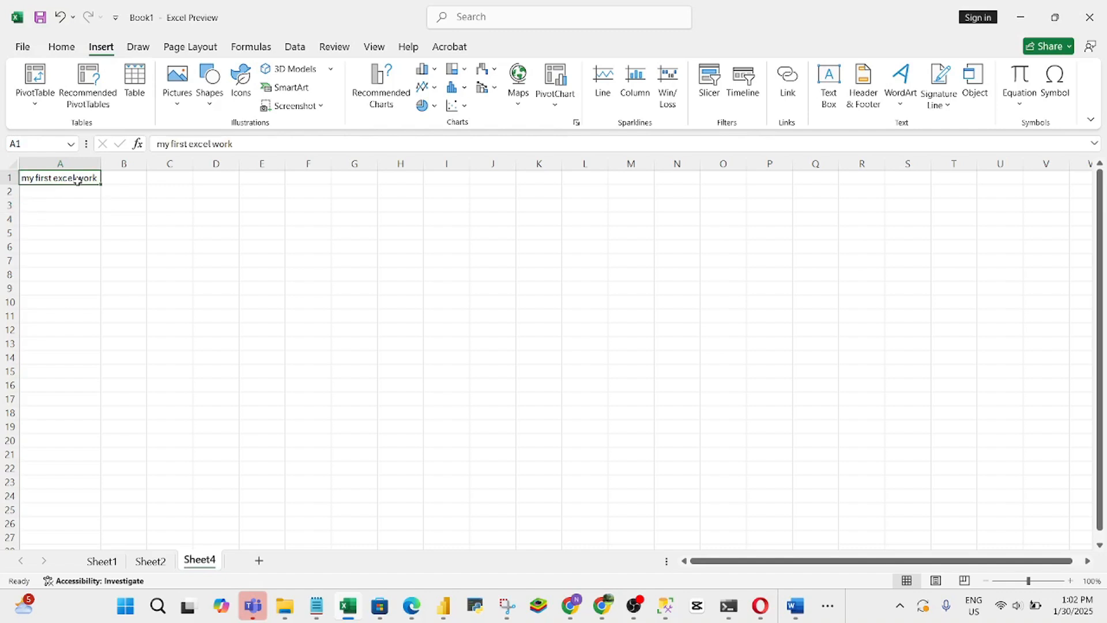
Step: Copy the text in cell A1 and paste it into cell C4 of the same sheet
click(134, 194)
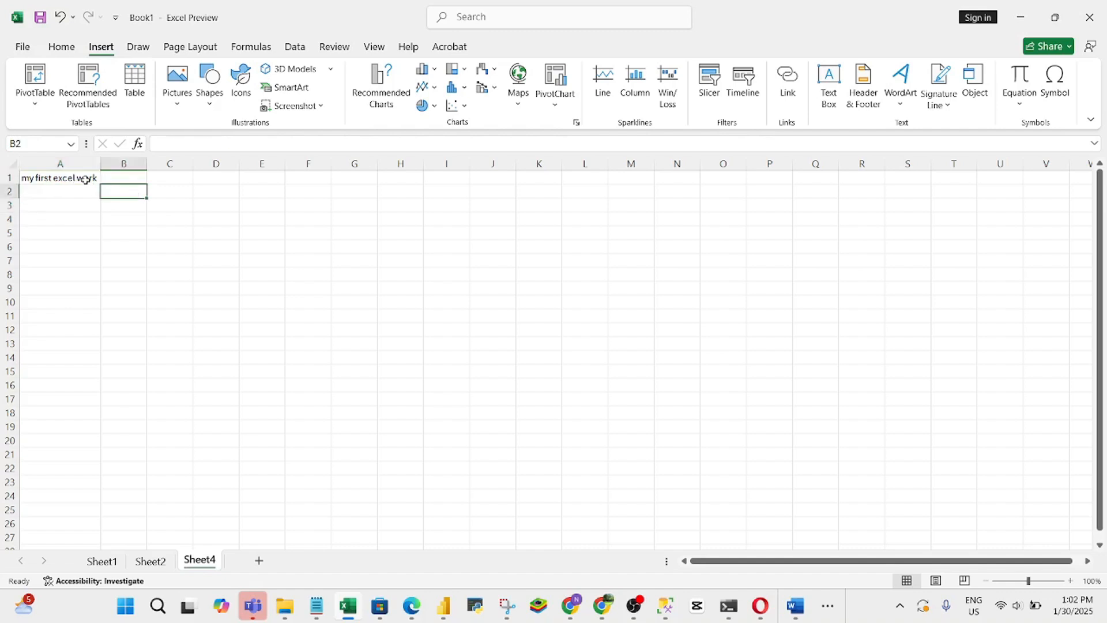
click(85, 181)
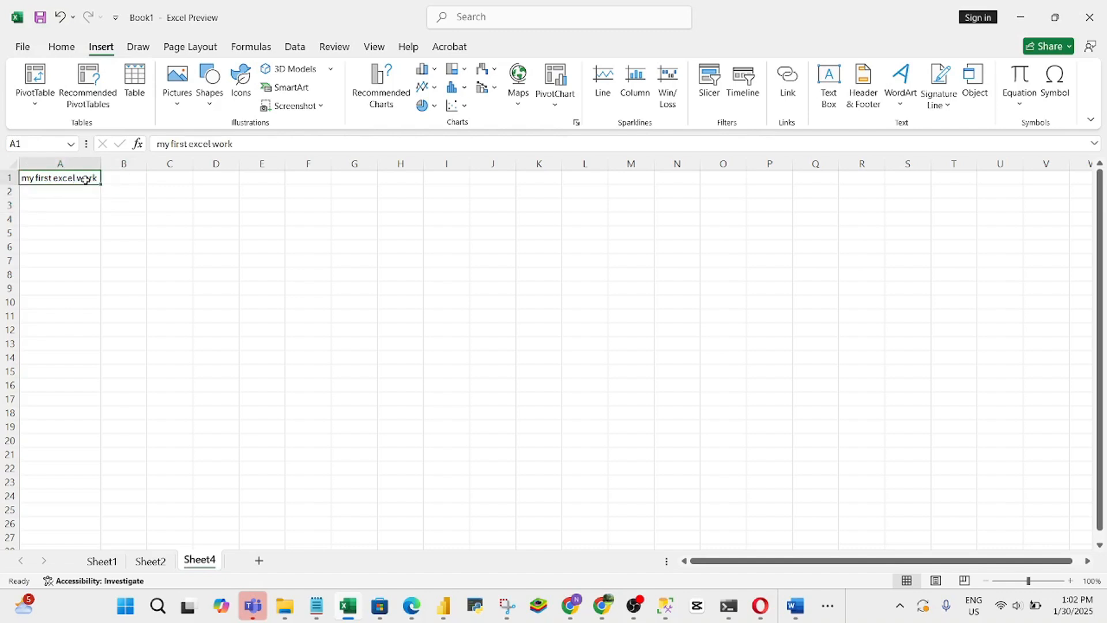
key(ctrl+c)
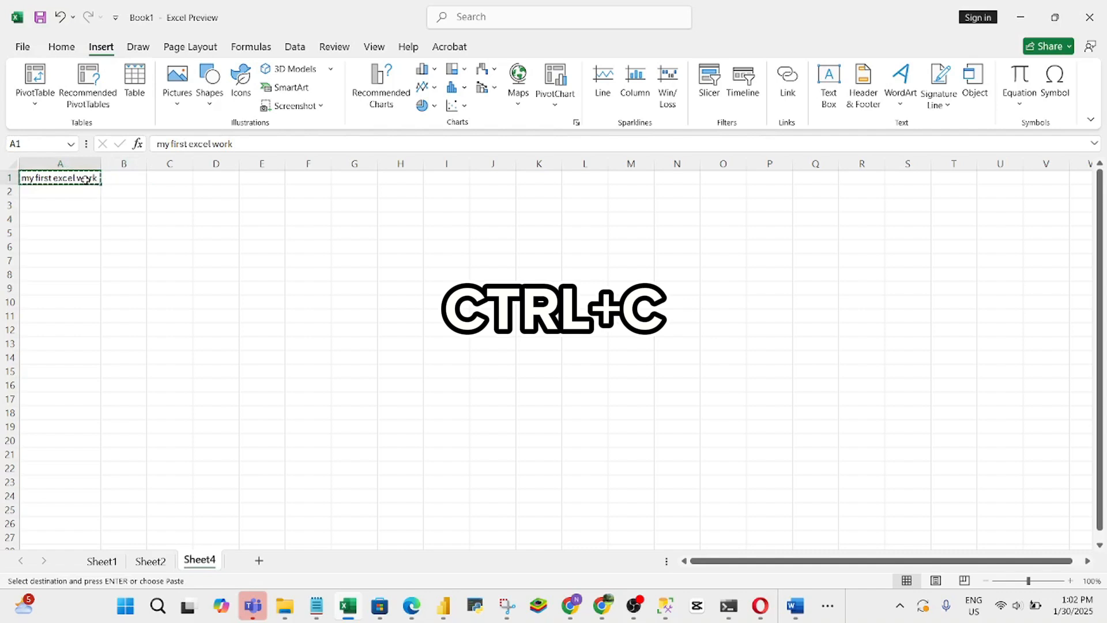
click(122, 194)
click(163, 221)
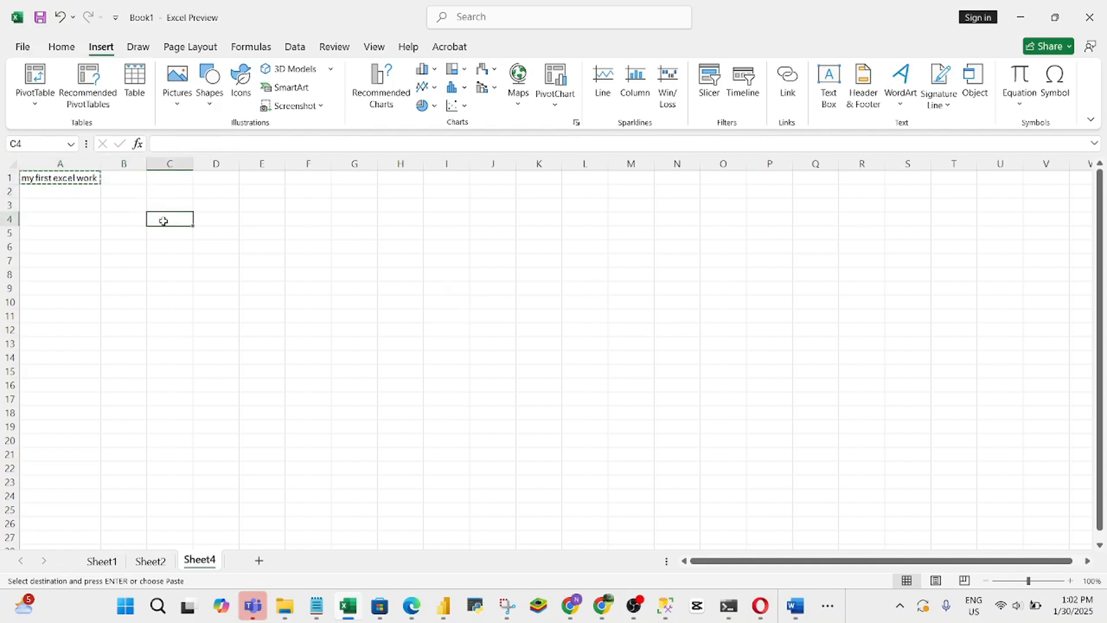
key(ctrl+v)
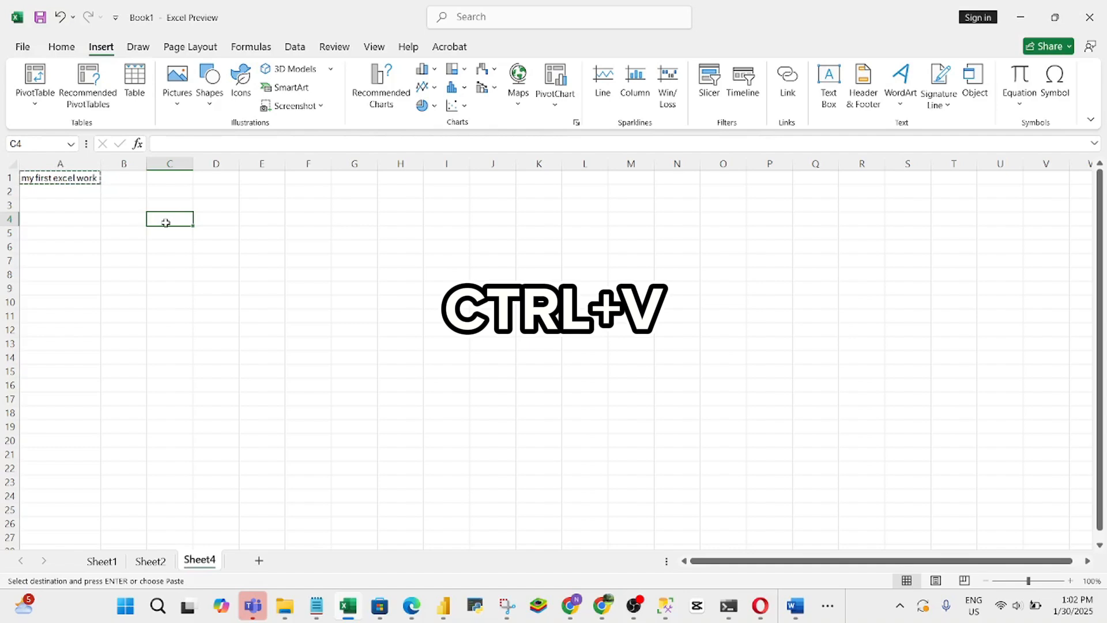
key(ctrl+v)
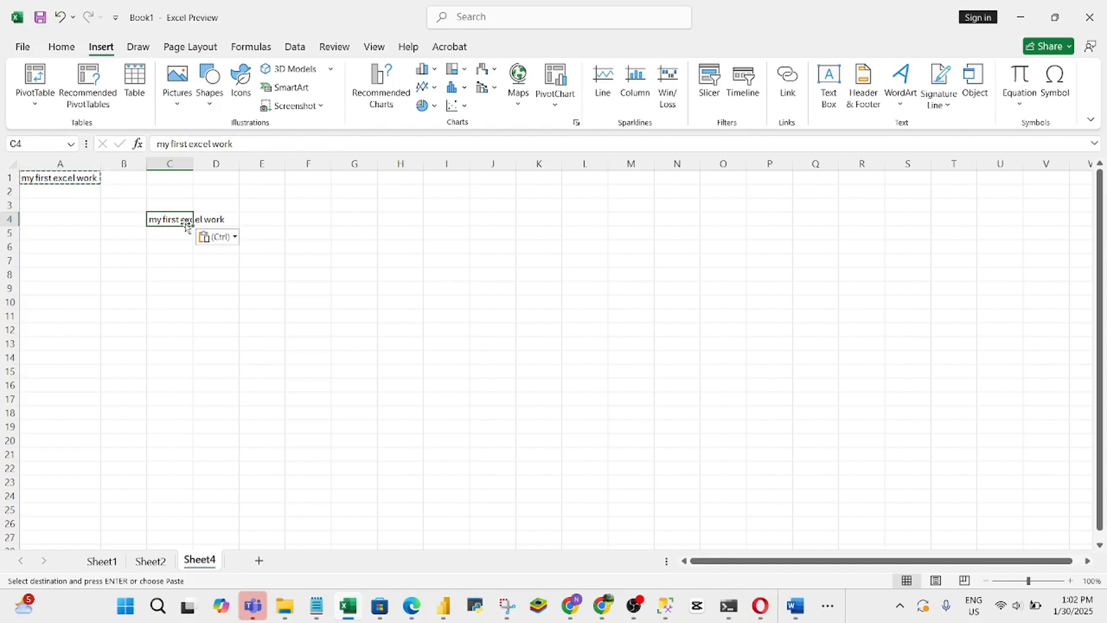
Step: Undo the paste in cell C4
click(269, 221)
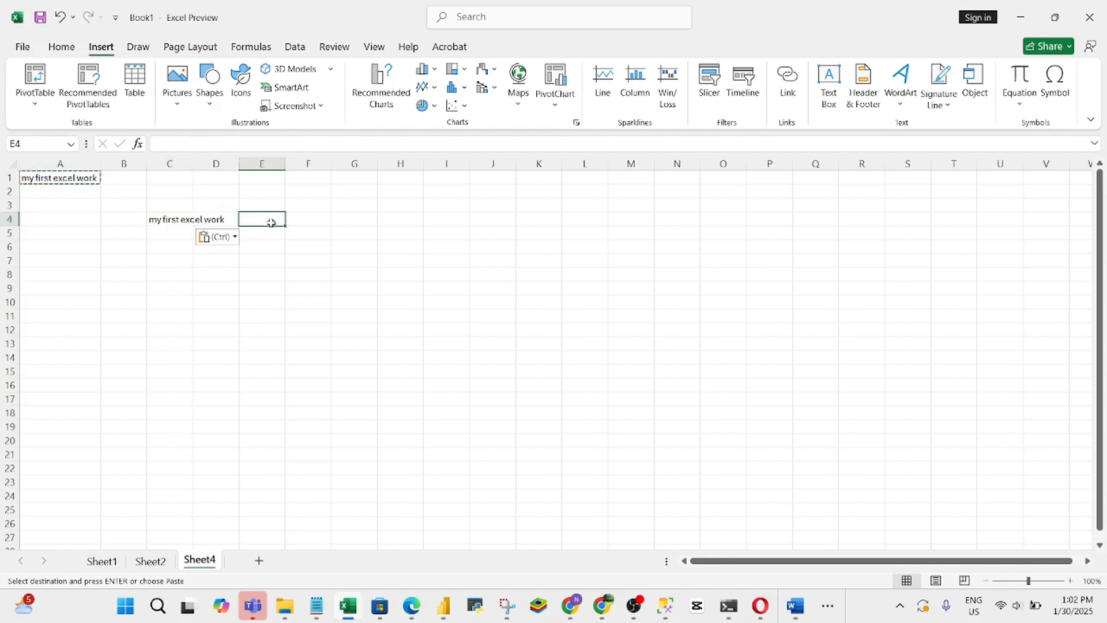
click(171, 220)
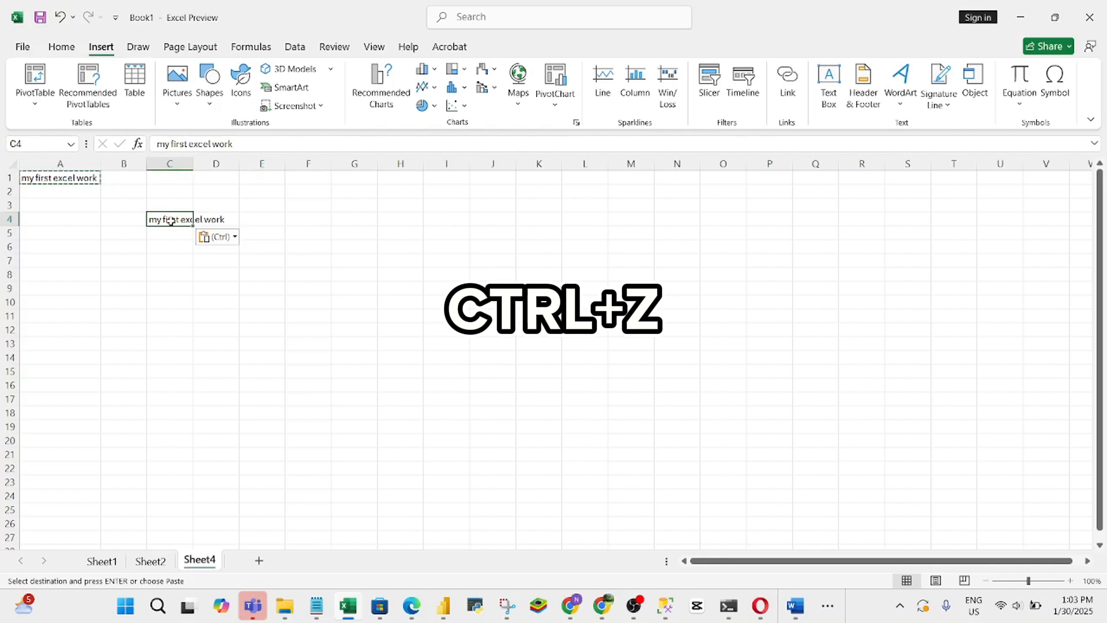
key(ctrl+z)
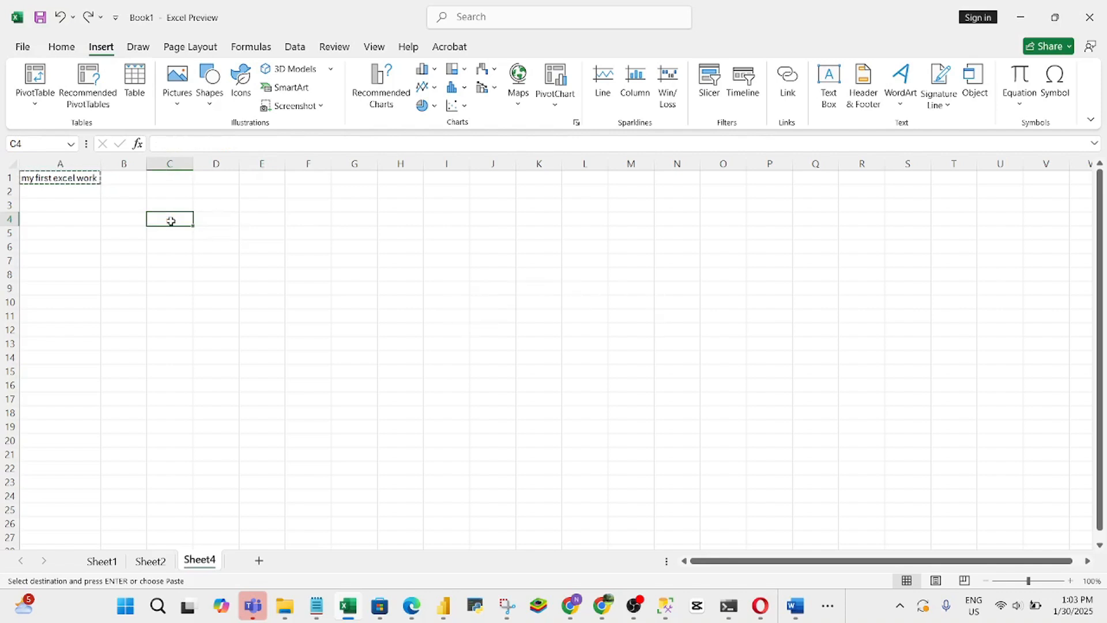
click(166, 270)
click(65, 218)
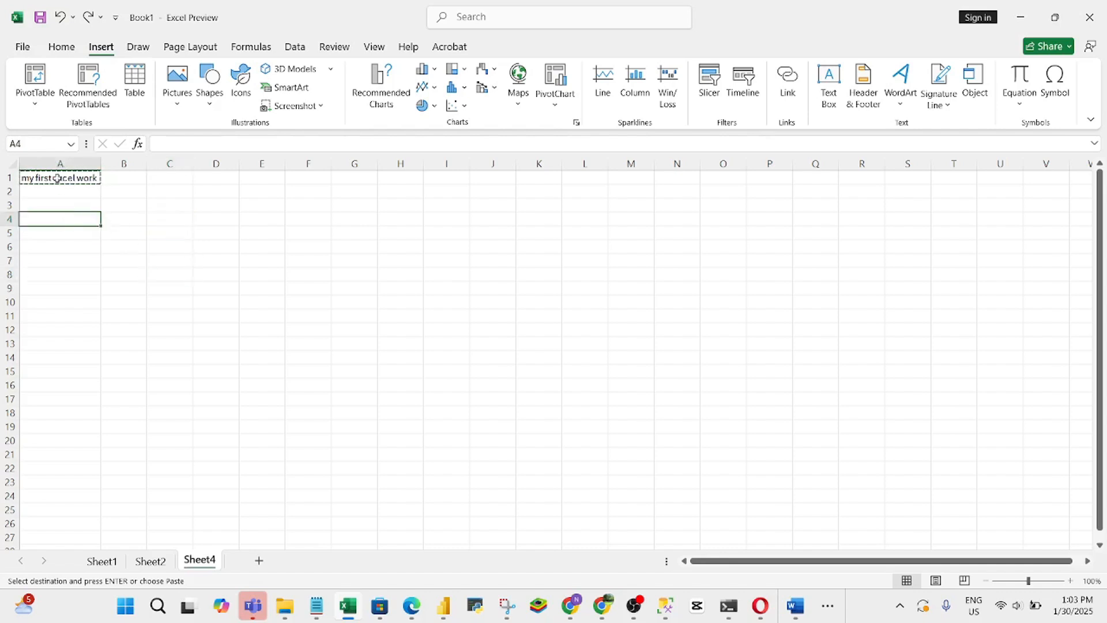
click(57, 178)
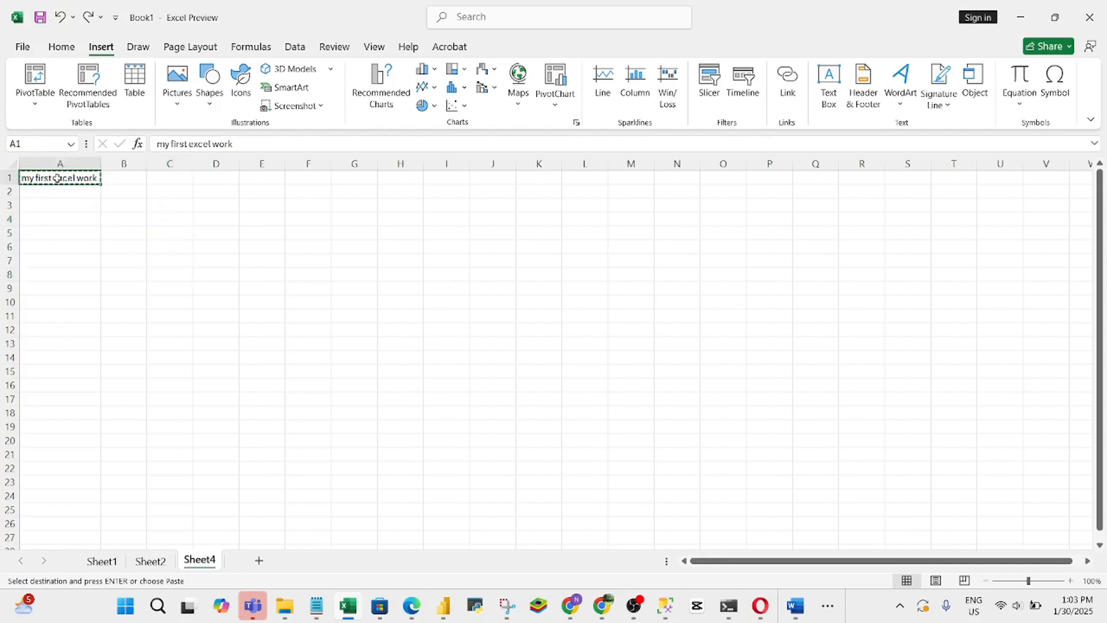
click(81, 248)
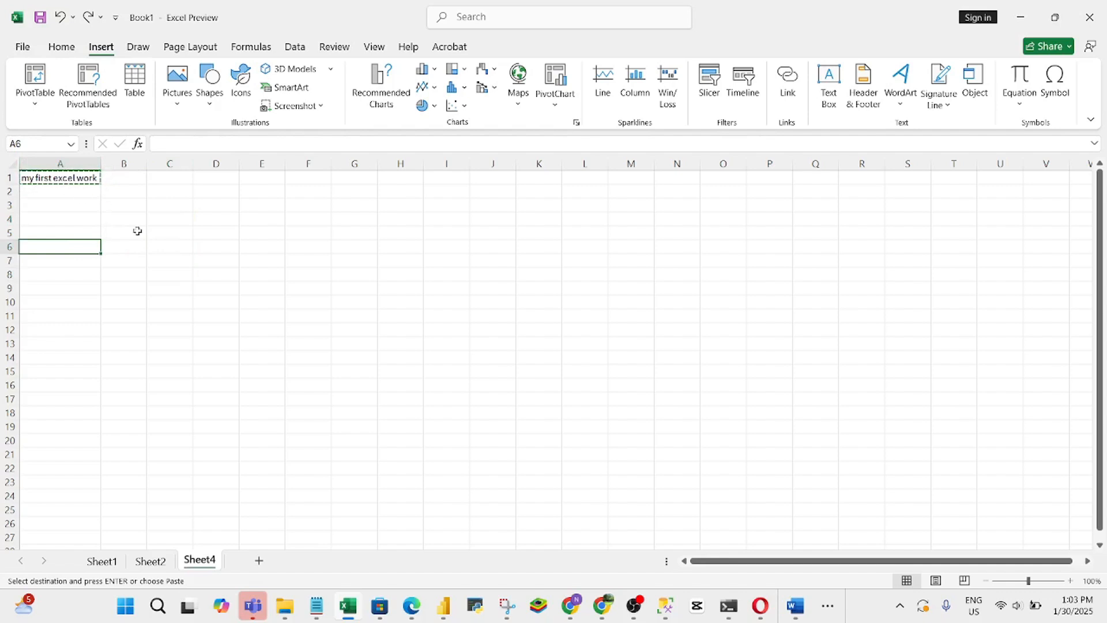
text(v)
key(BackSpace)
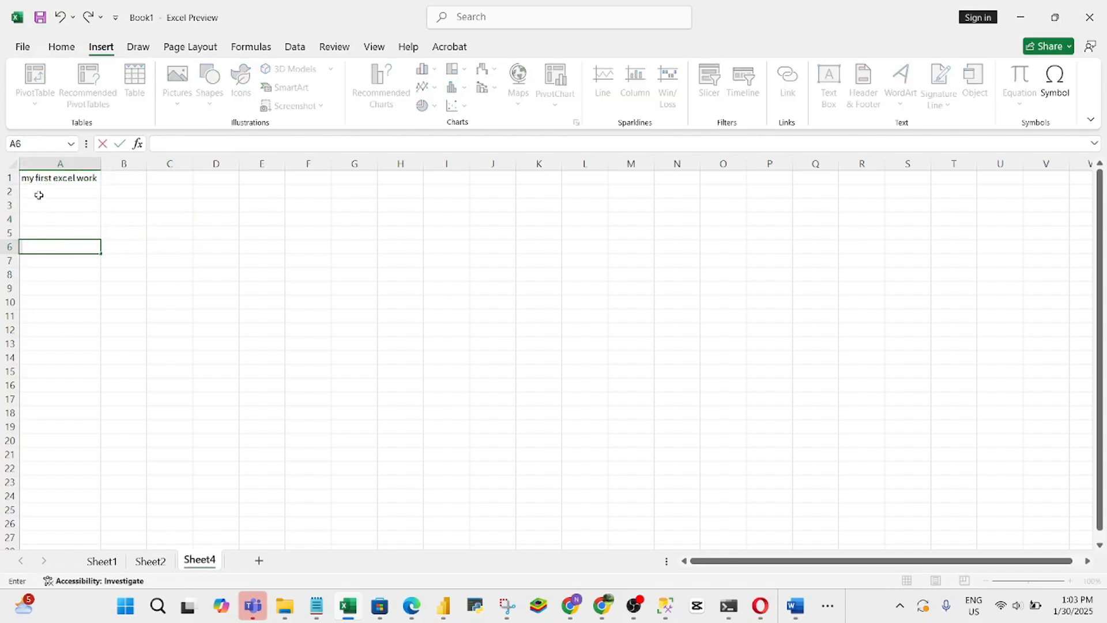
click(48, 180)
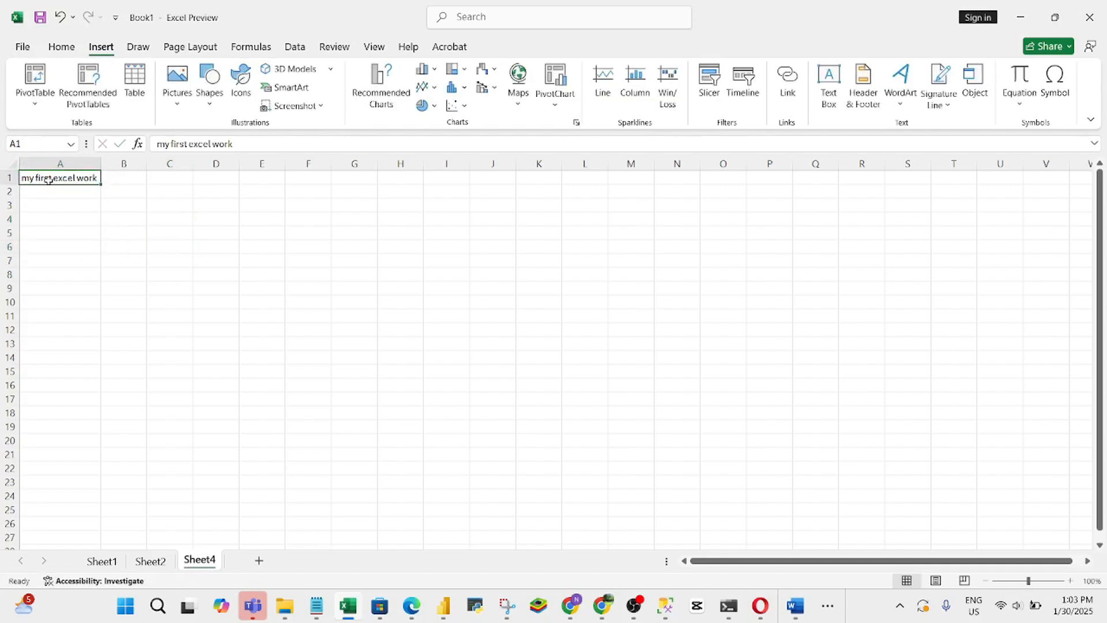
Step: Examine the cut, copy and paste commands offered for cell A1 and for the empty cell E6
right_click(49, 179)
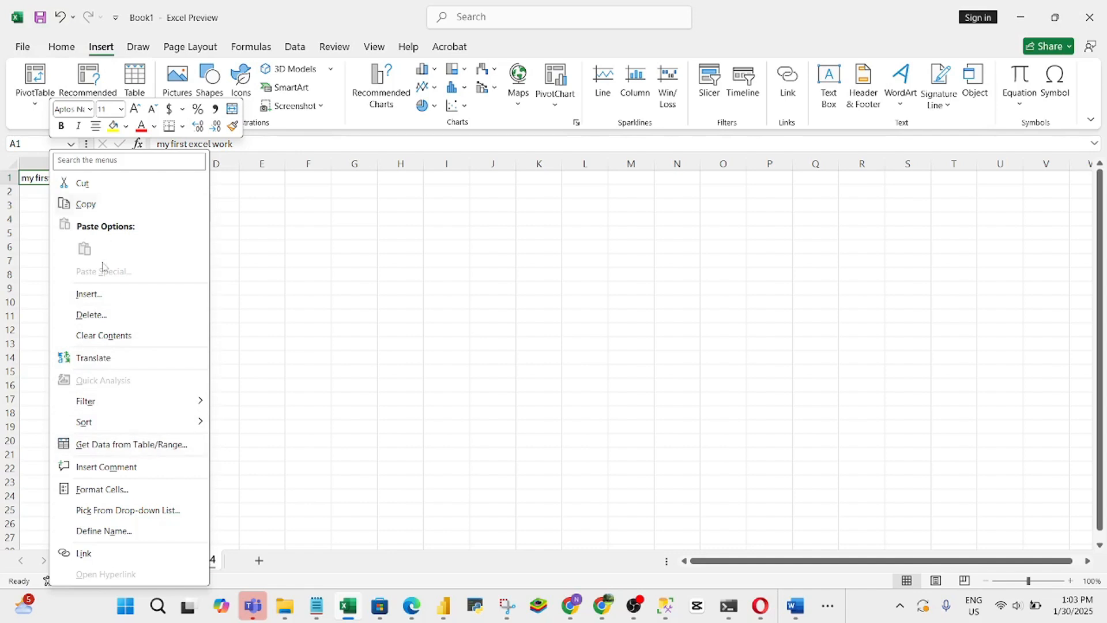
click(263, 232)
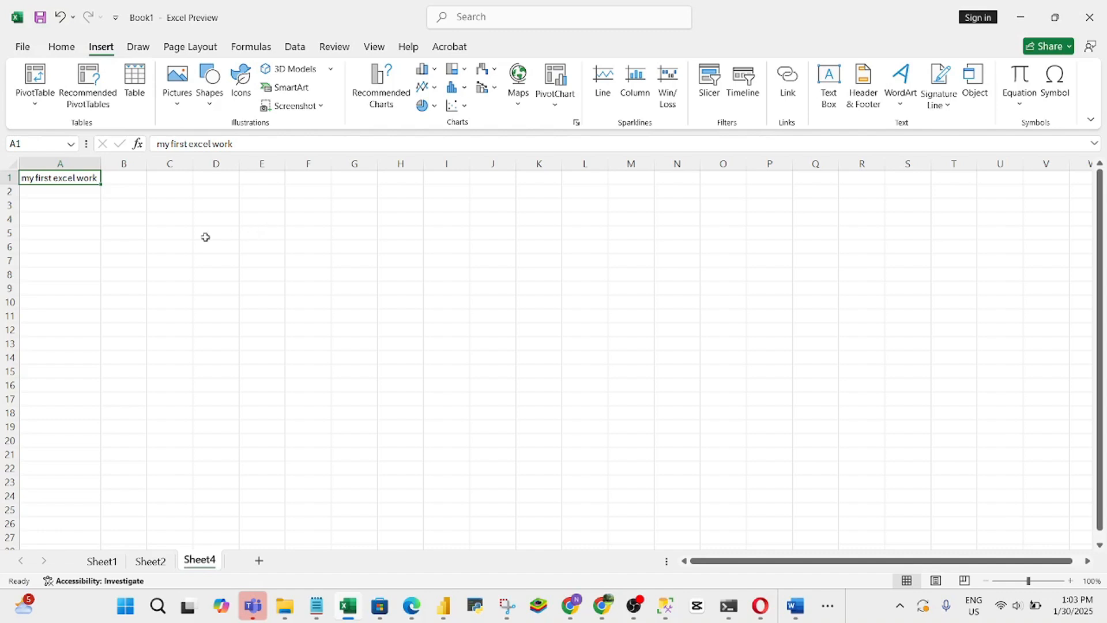
click(98, 231)
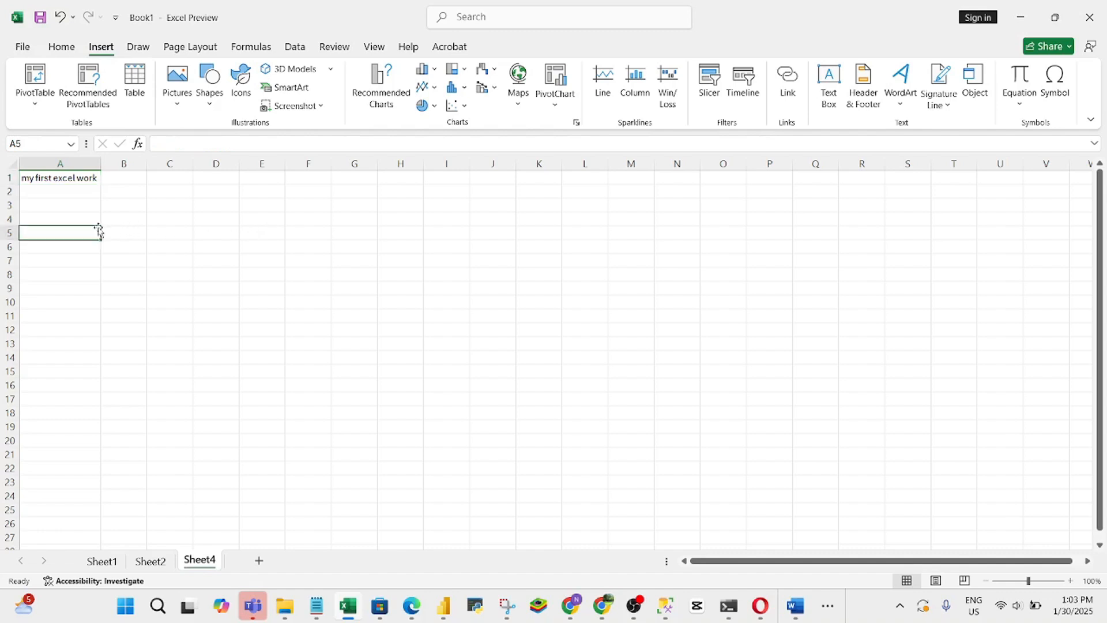
click(72, 179)
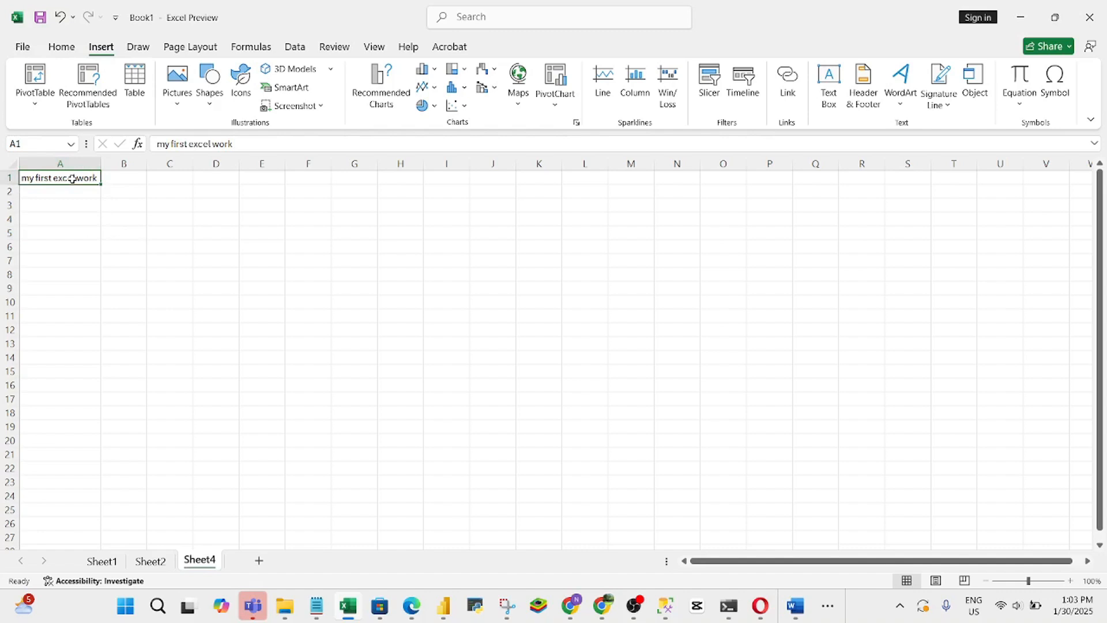
right_click(73, 178)
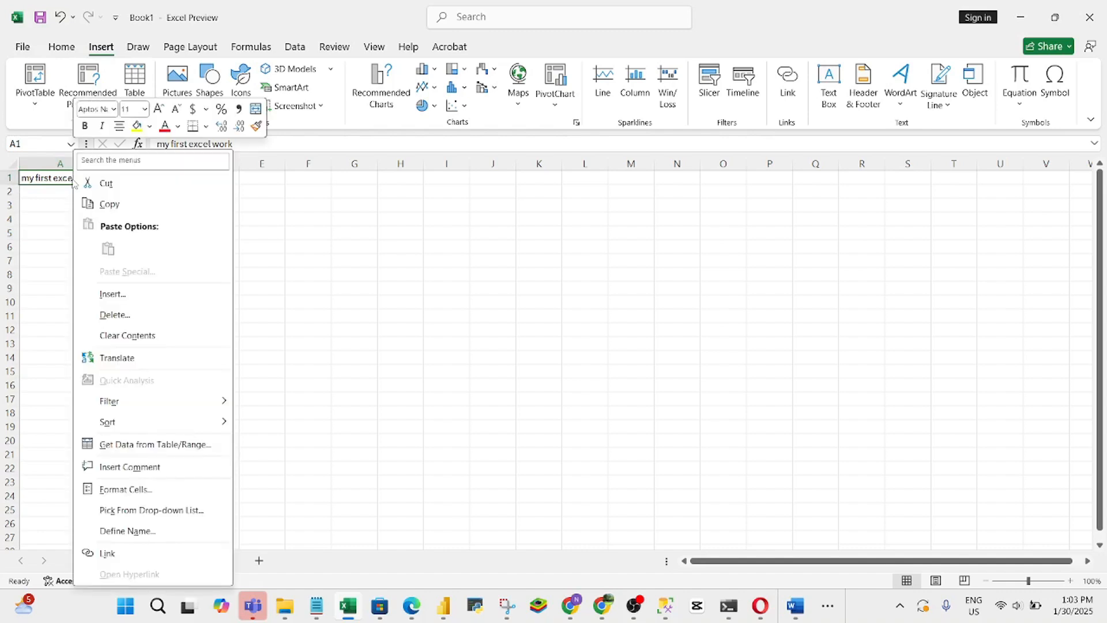
click(272, 247)
right_click(272, 247)
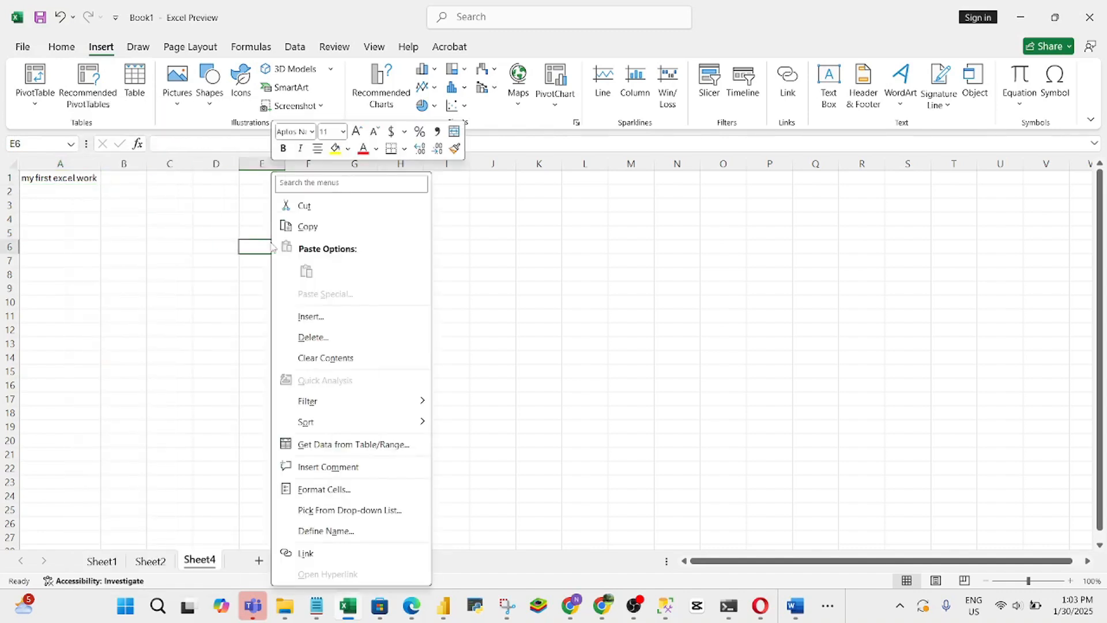
click(69, 180)
Step: Copy the text in cell A1 of Sheet4 and paste it into cell C5 of Sheet2
click(67, 178)
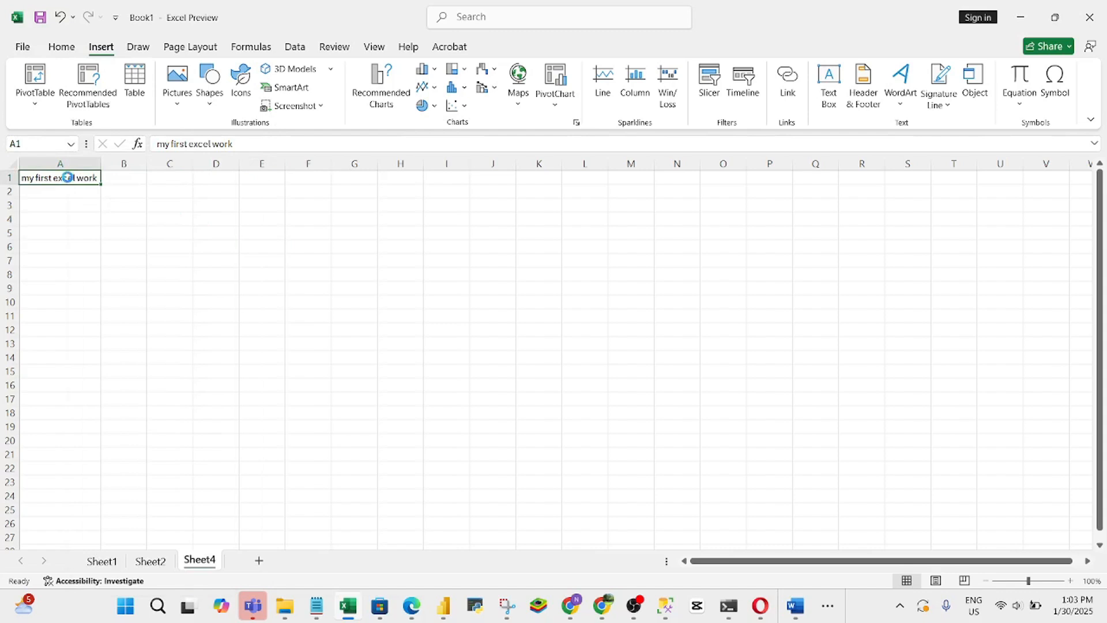
key(ctrl+c)
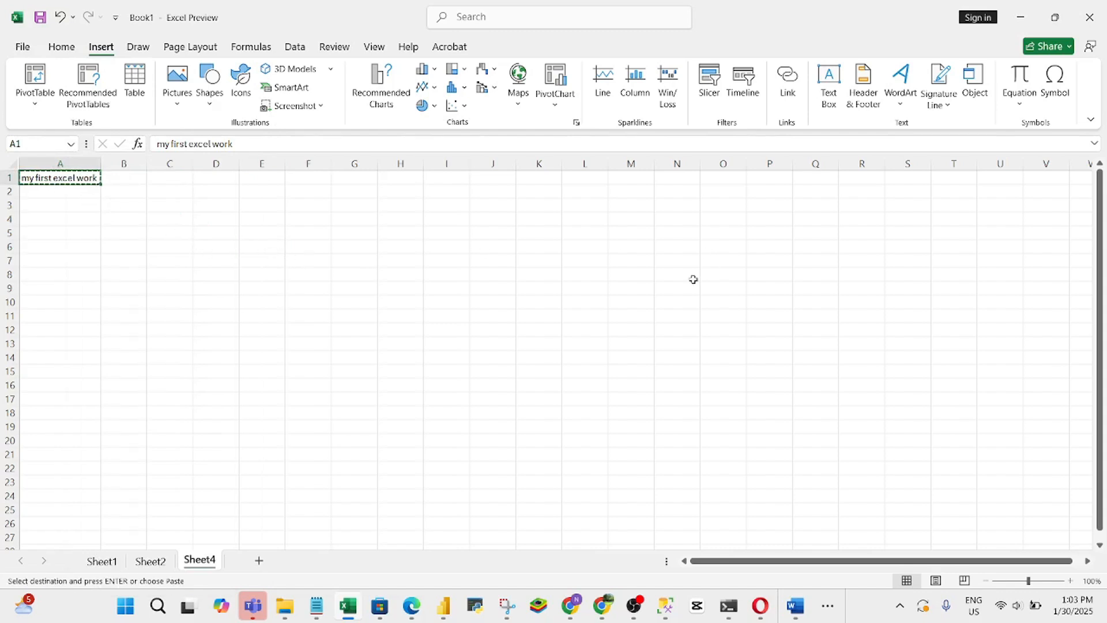
click(156, 567)
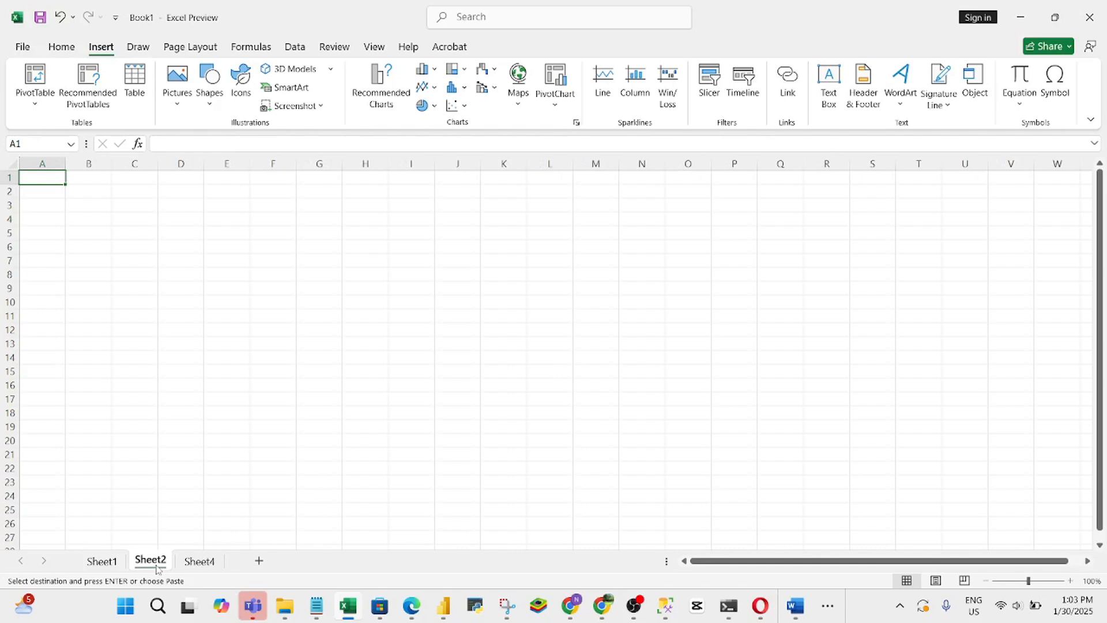
click(144, 231)
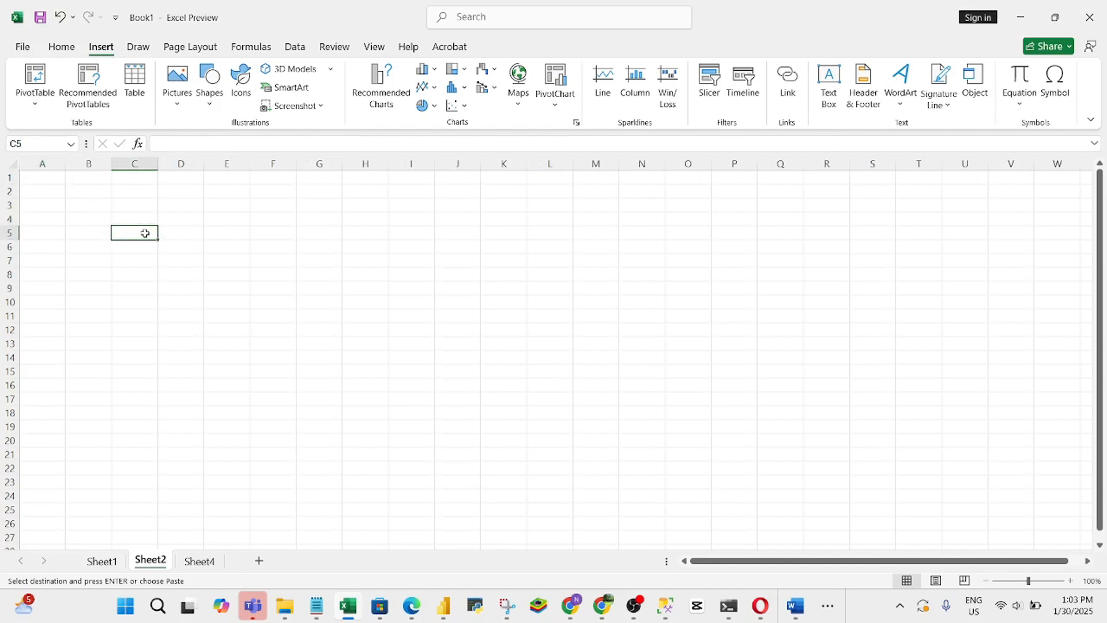
key(ctrl+v)
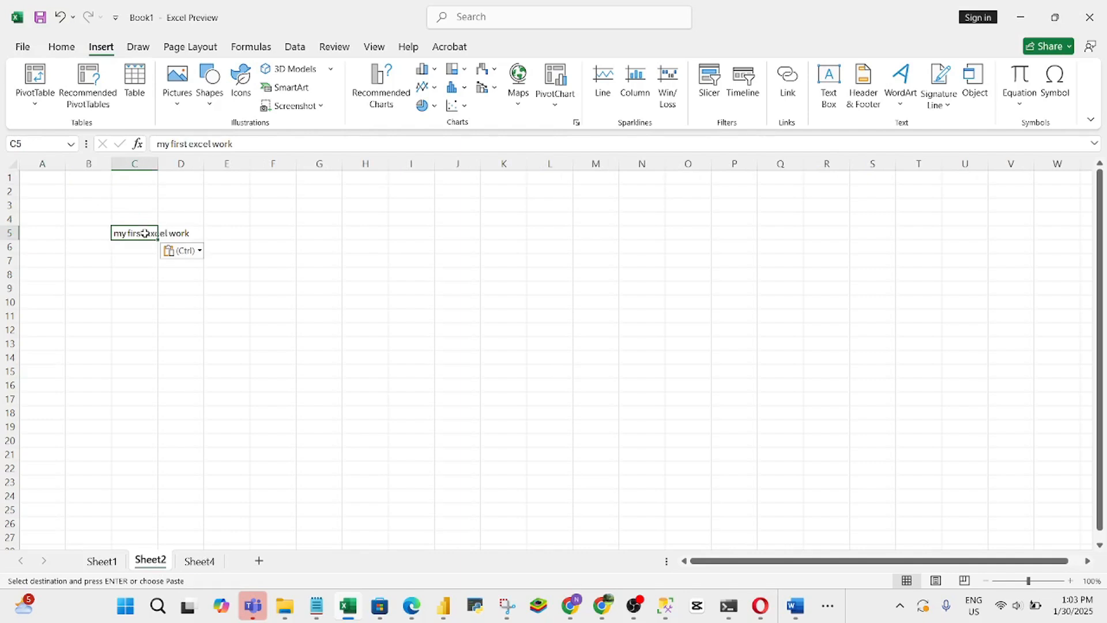
Step: Undo the paste in cell C5 of Sheet2
key(ctrl+z)
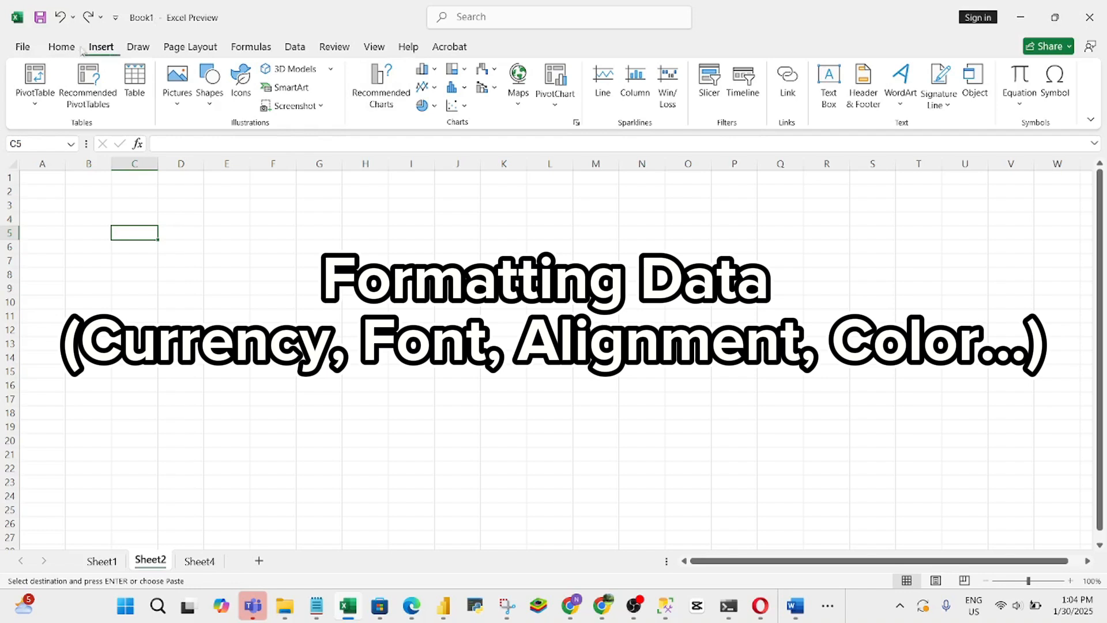
click(62, 47)
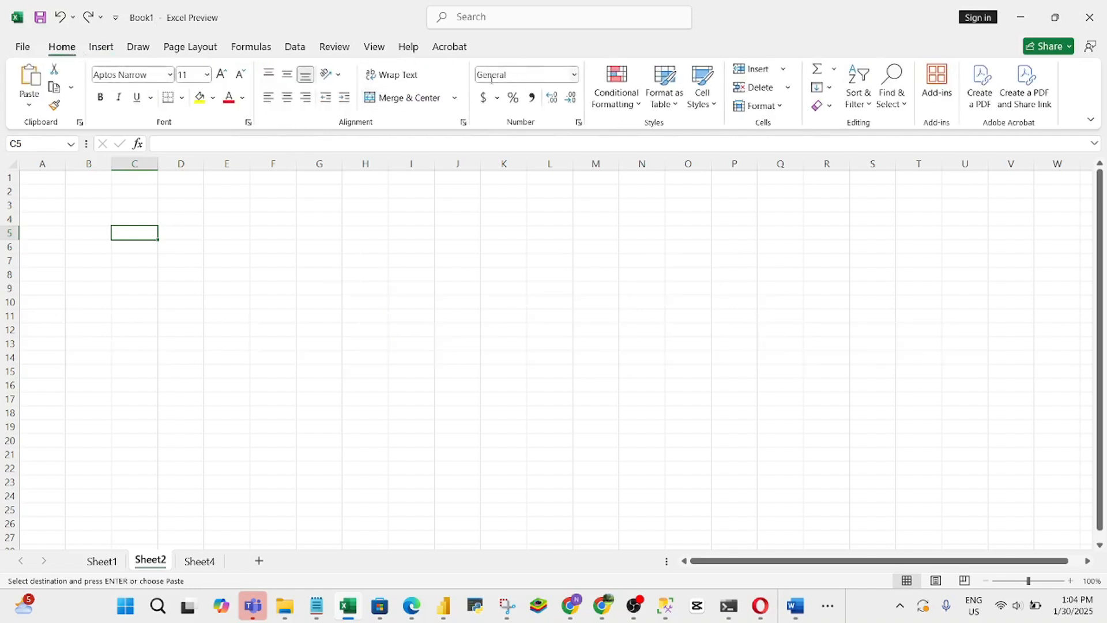
Step: Enter the heading "Customer Name" in cell A2 and fit the width of column A to it
click(49, 193)
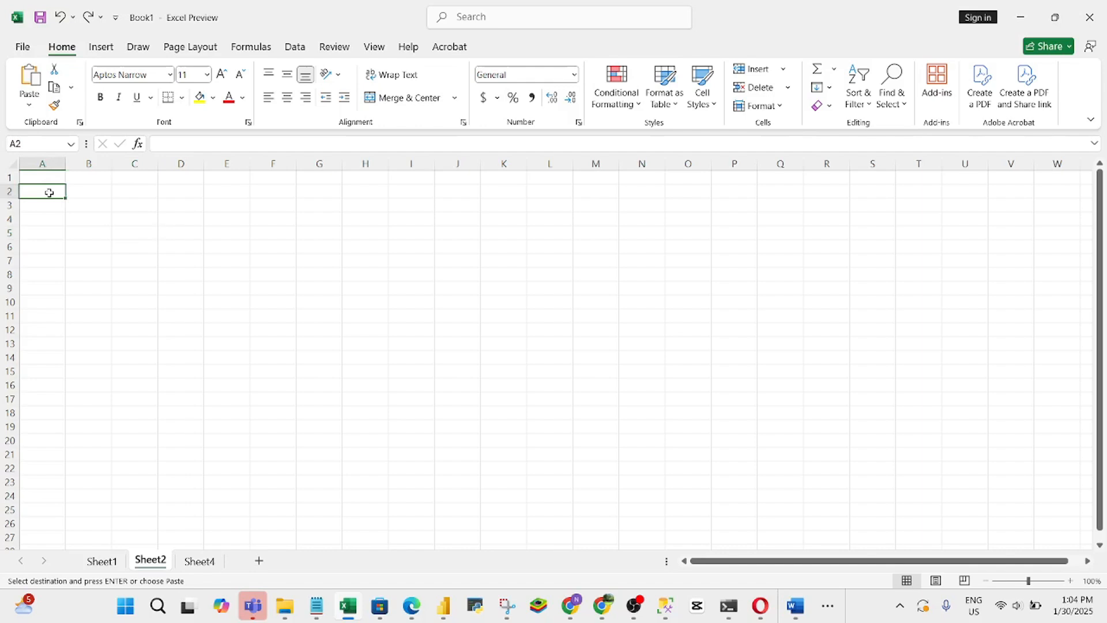
text(Custom)
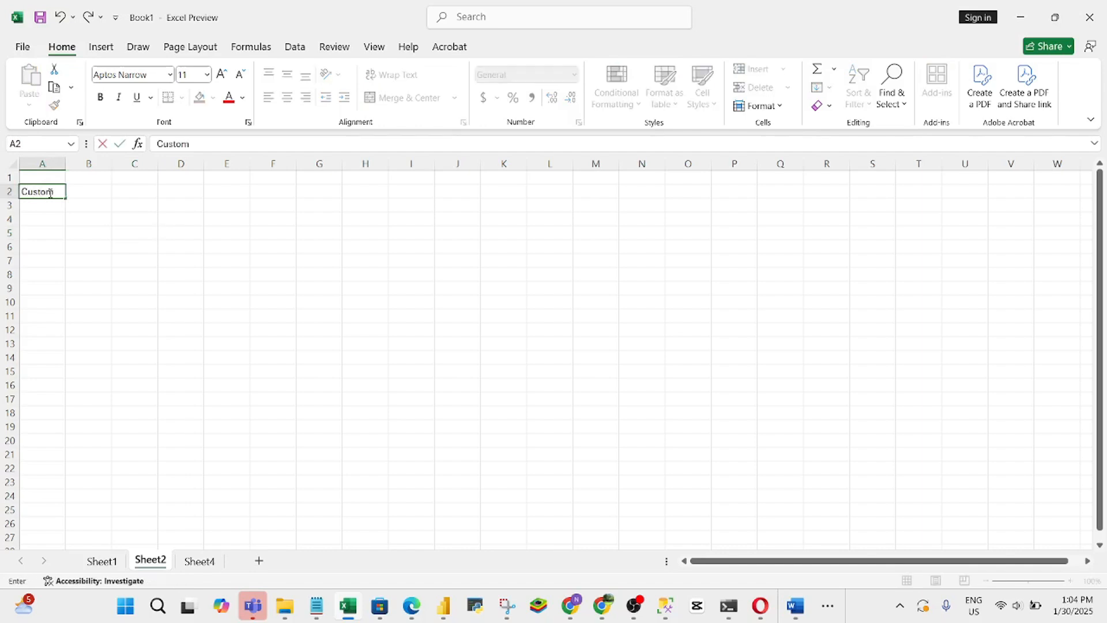
text(er Name)
key(Return)
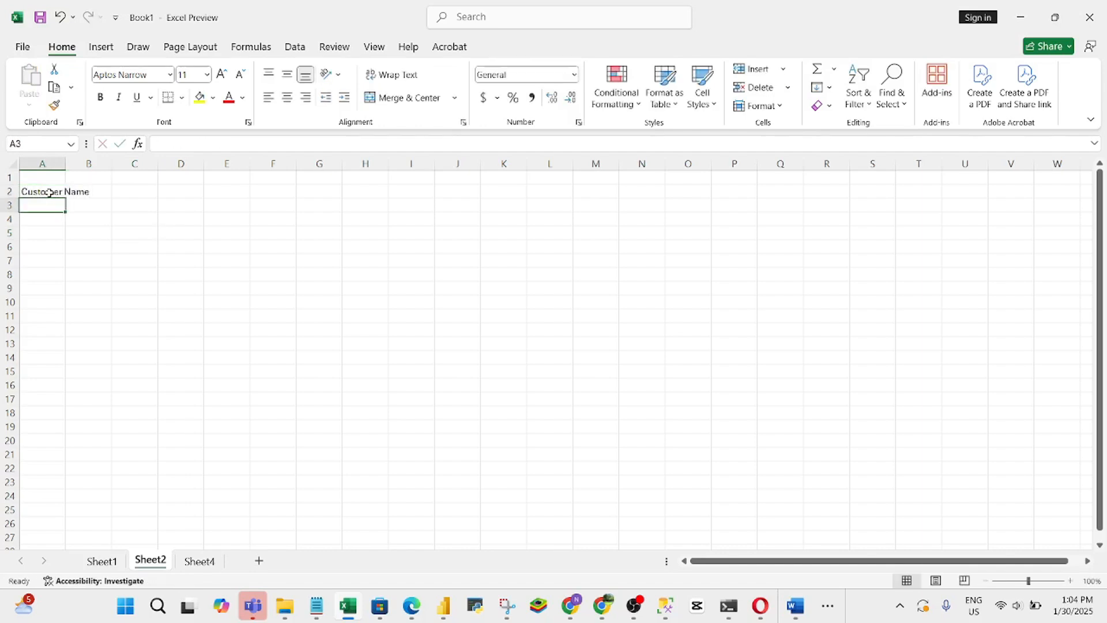
double_click(64, 161)
Step: Enter the heading "Customer ID" in cell B2 and fit the width of column B to it
click(109, 191)
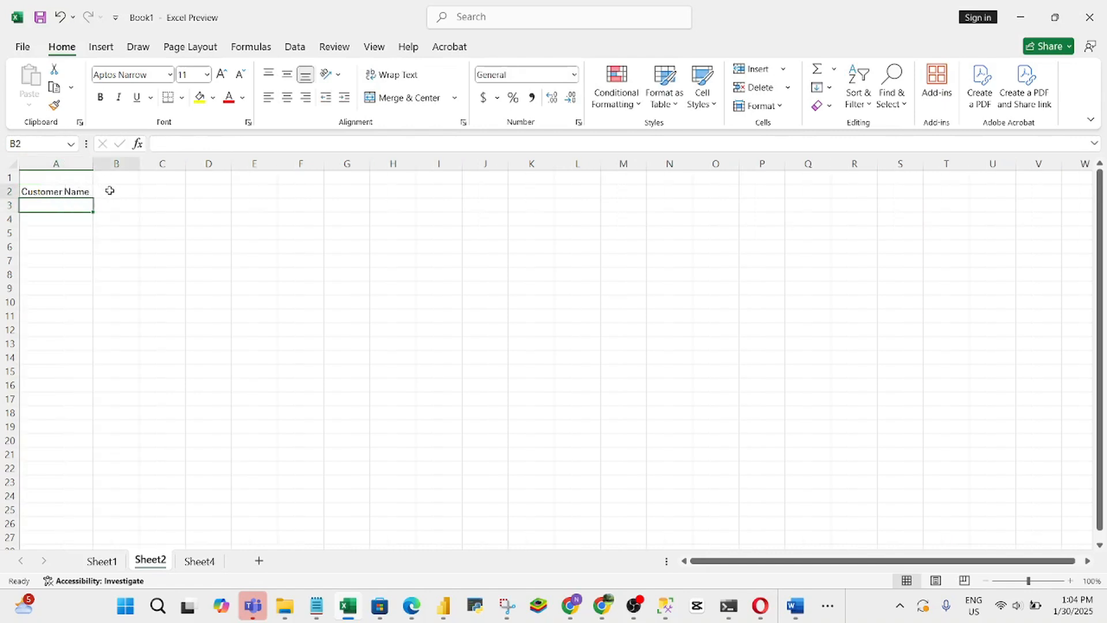
text(Customer I)
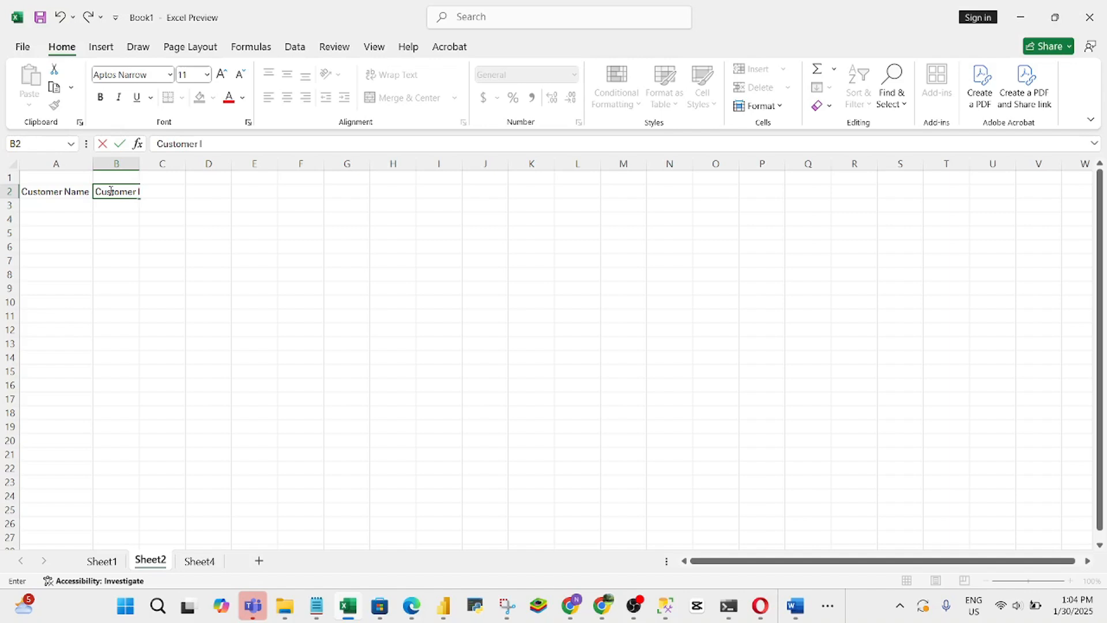
text(D)
key(Return)
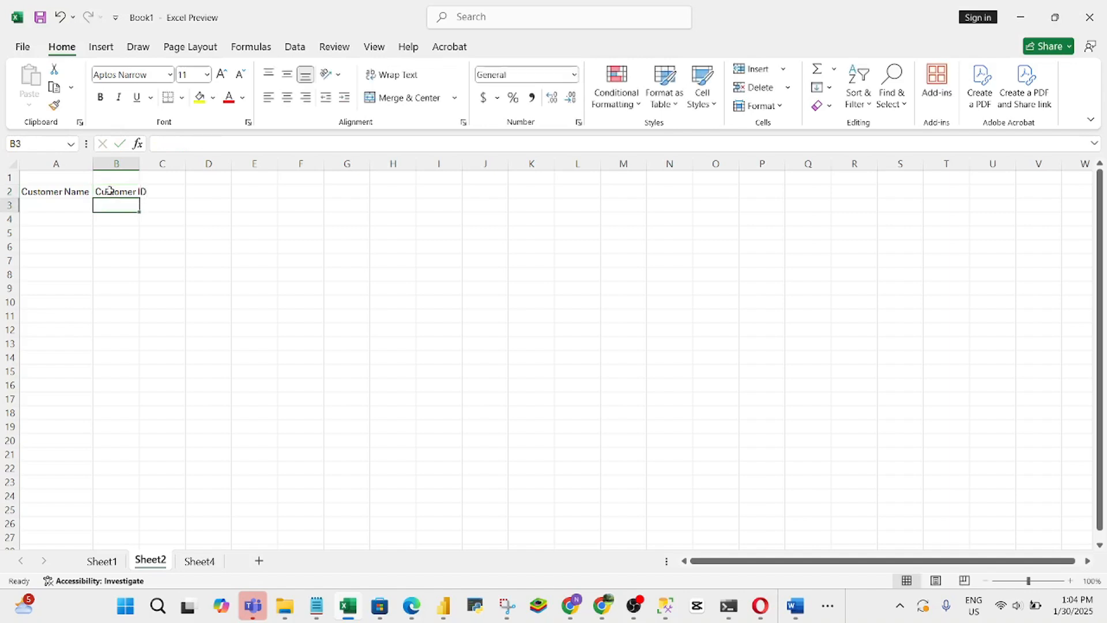
double_click(137, 162)
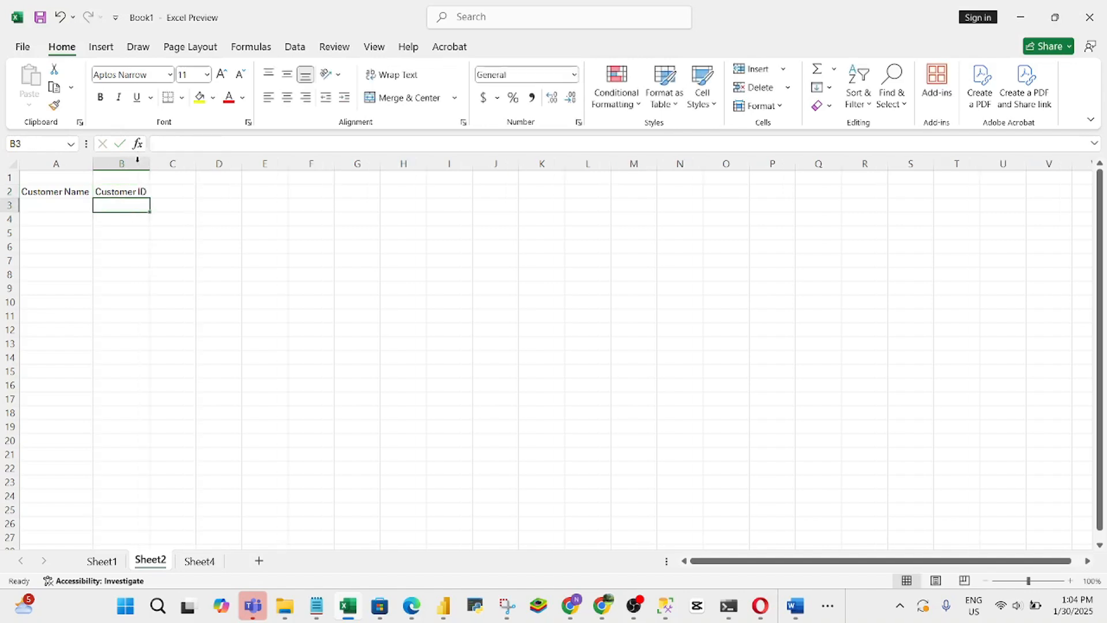
Step: Enter the sample customer's name in capital letters in cell A3 and the customer's ID number in cell B3
click(69, 205)
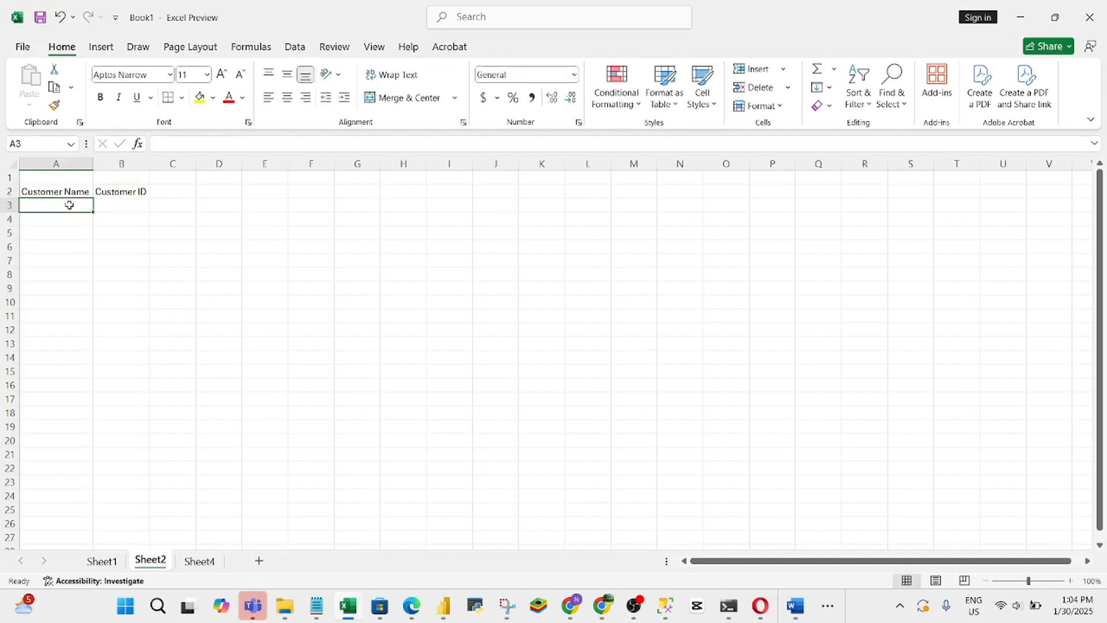
text(abz)
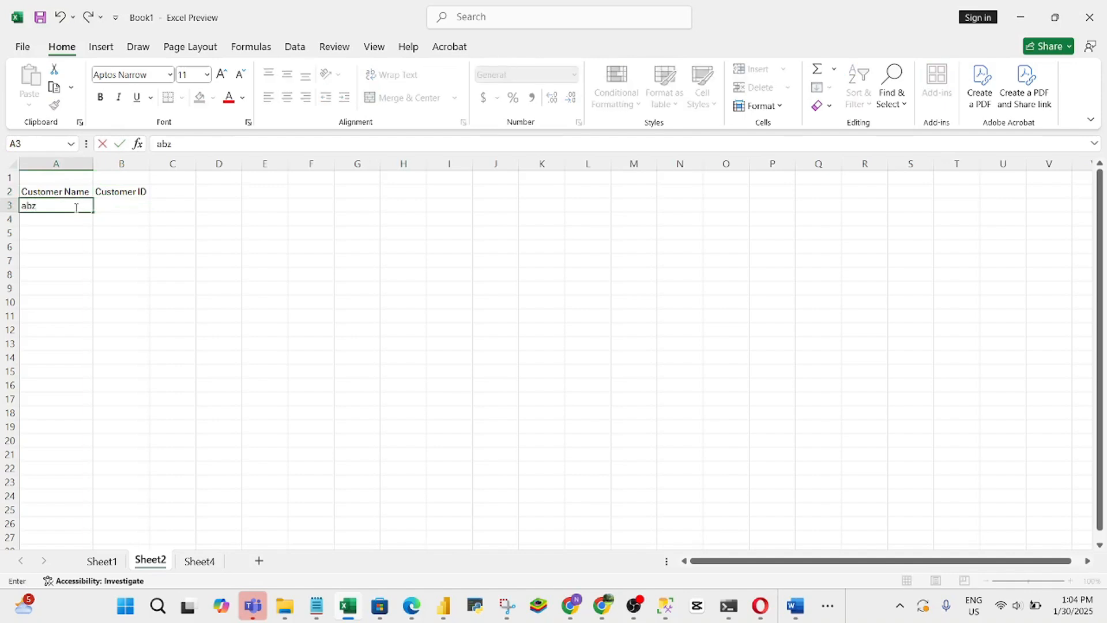
key(BackSpace)
key(BackSpace)
text(ABZ)
click(119, 205)
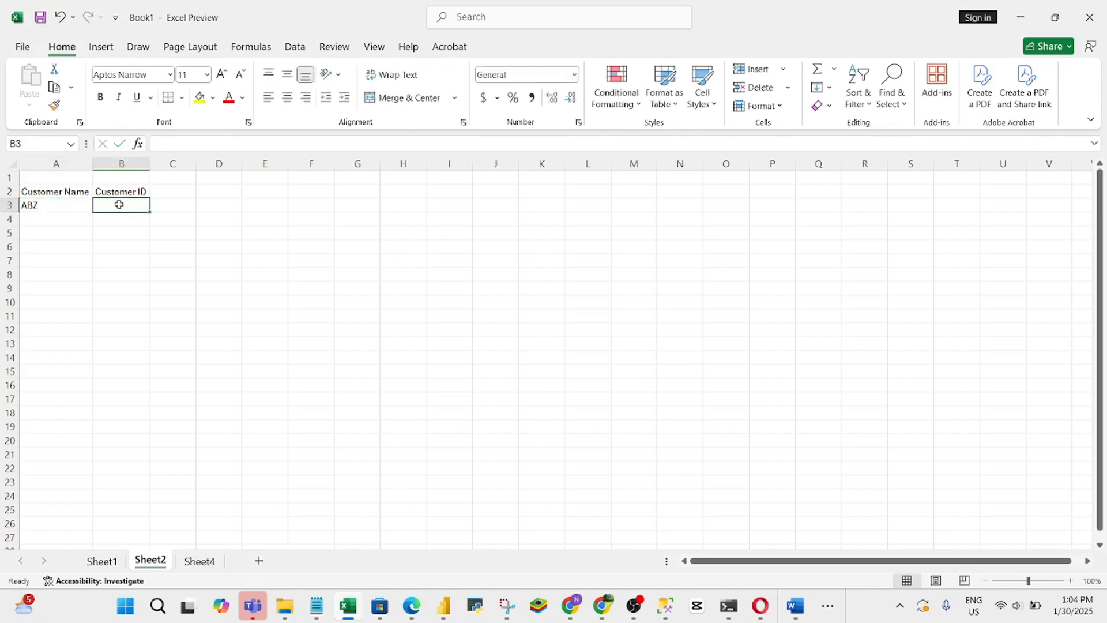
text(123)
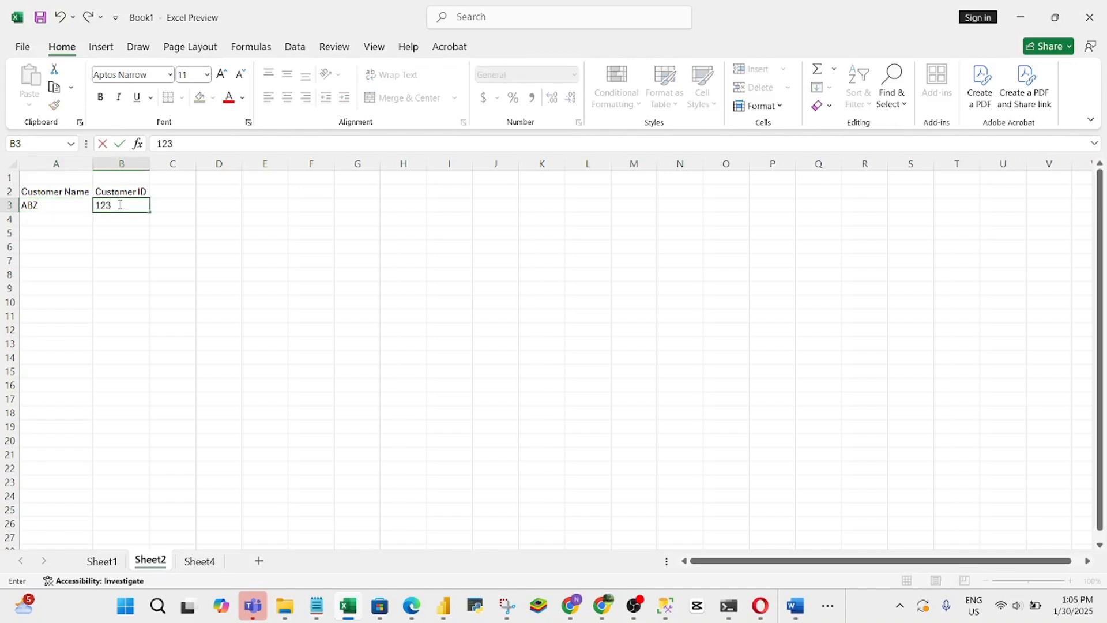
click(170, 243)
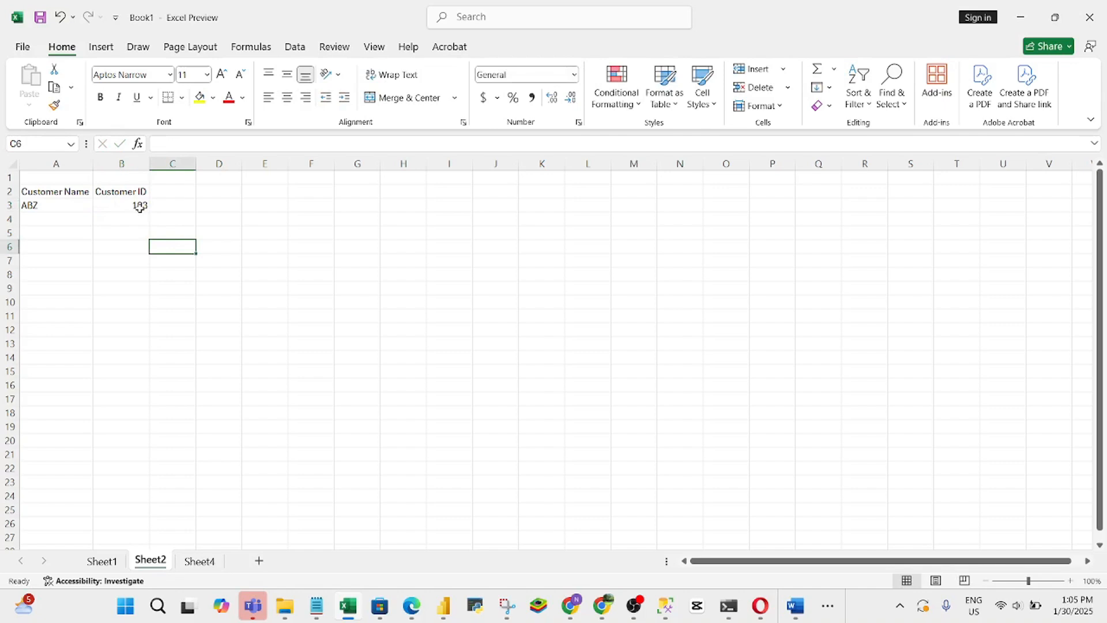
Step: Enter the heading "Purchase" in cell C2
click(171, 194)
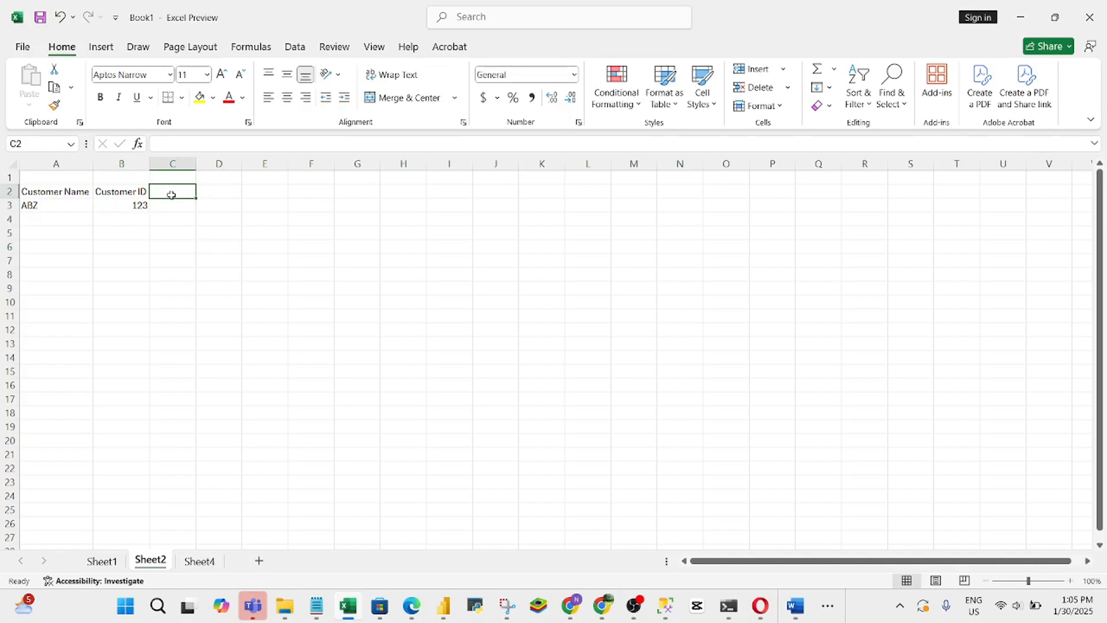
text(p)
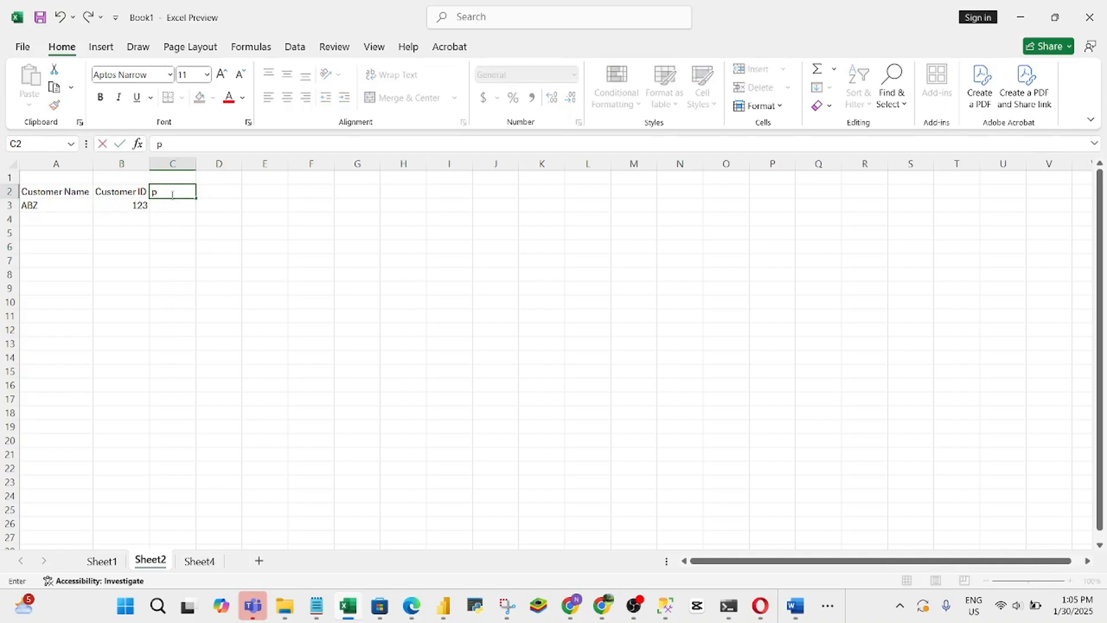
text(URC)
key(BackSpace)
key(BackSpace)
key(BackSpace)
key(BackSpace)
text(Purchase)
Step: Enter the purchase amount 300 in cell C3
click(171, 206)
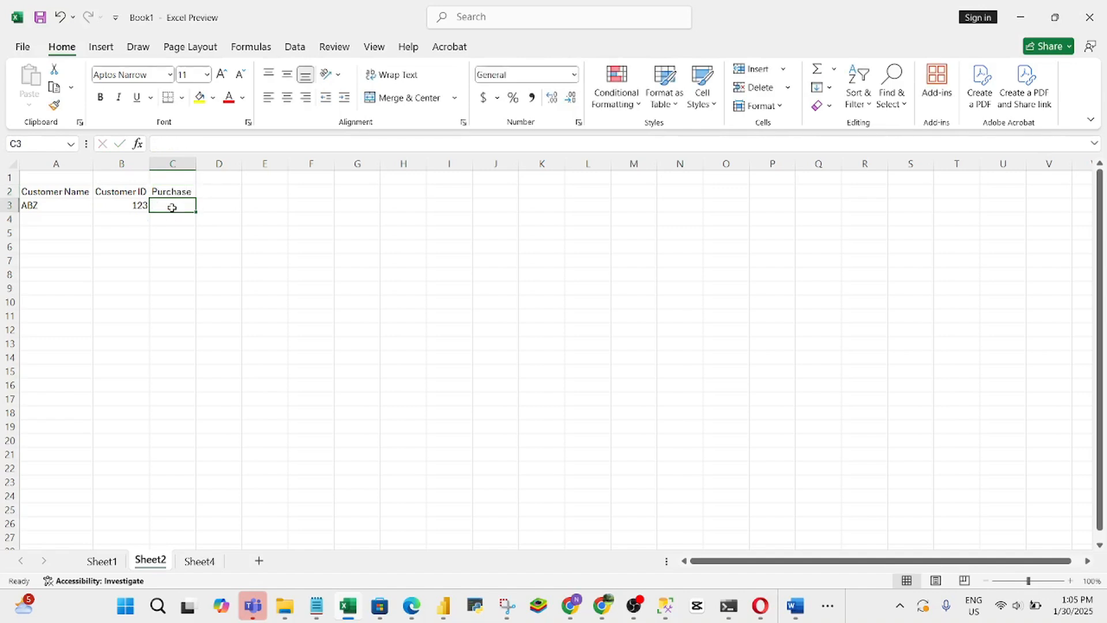
text(3)
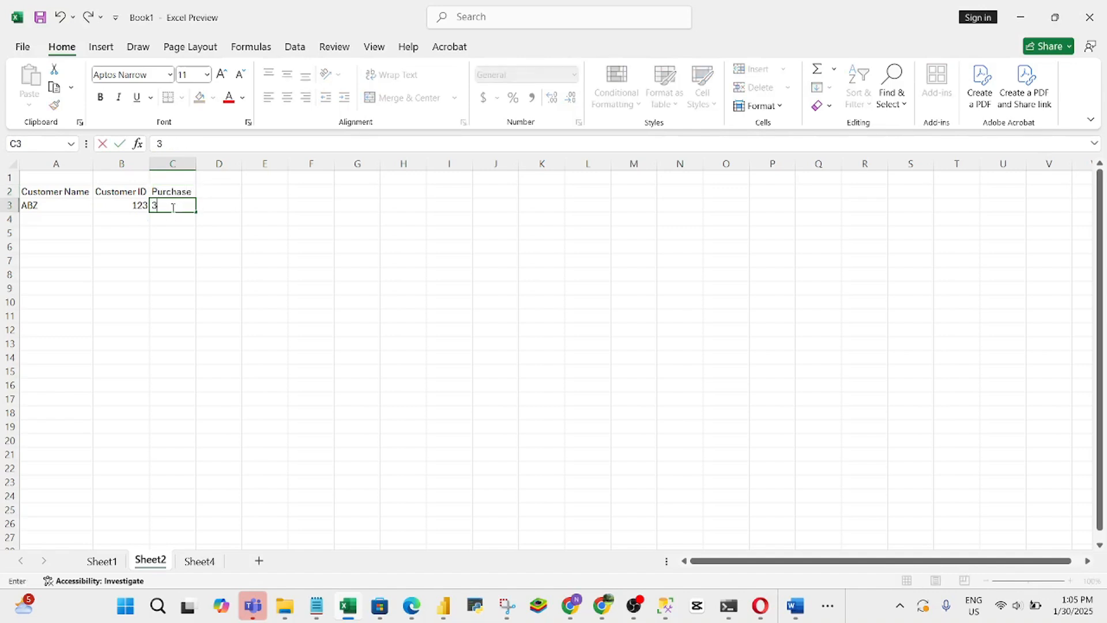
text(00)
click(113, 216)
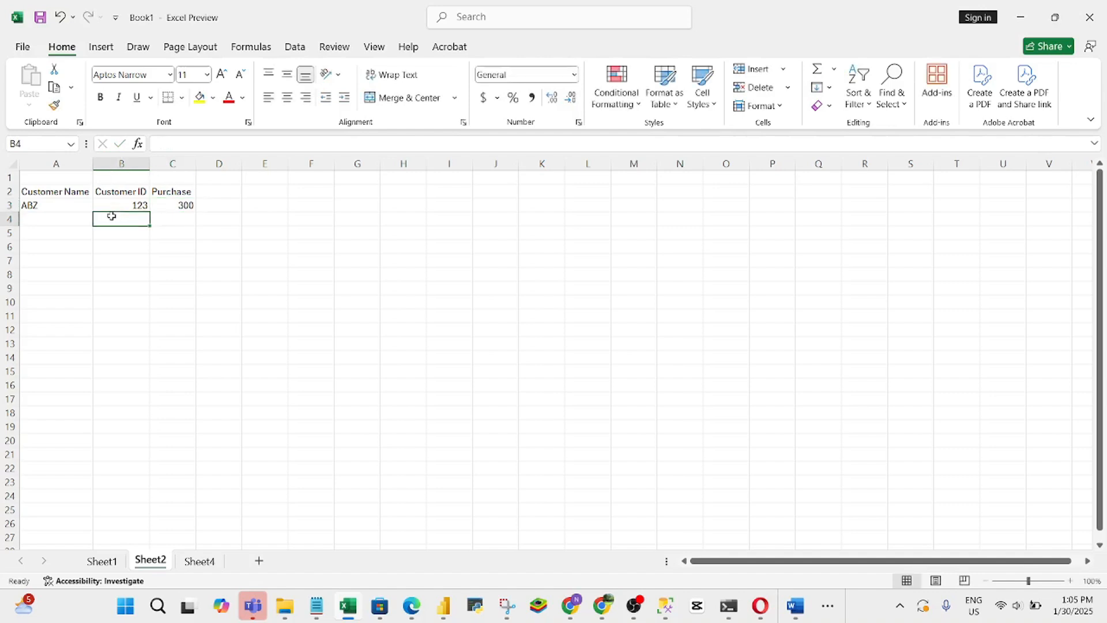
click(65, 207)
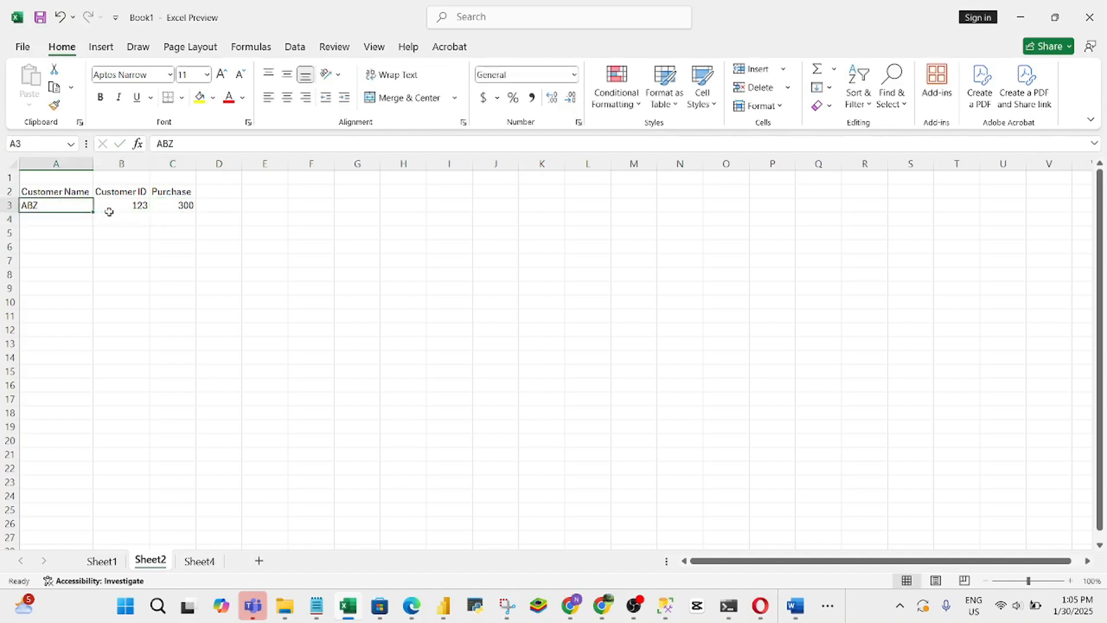
click(112, 209)
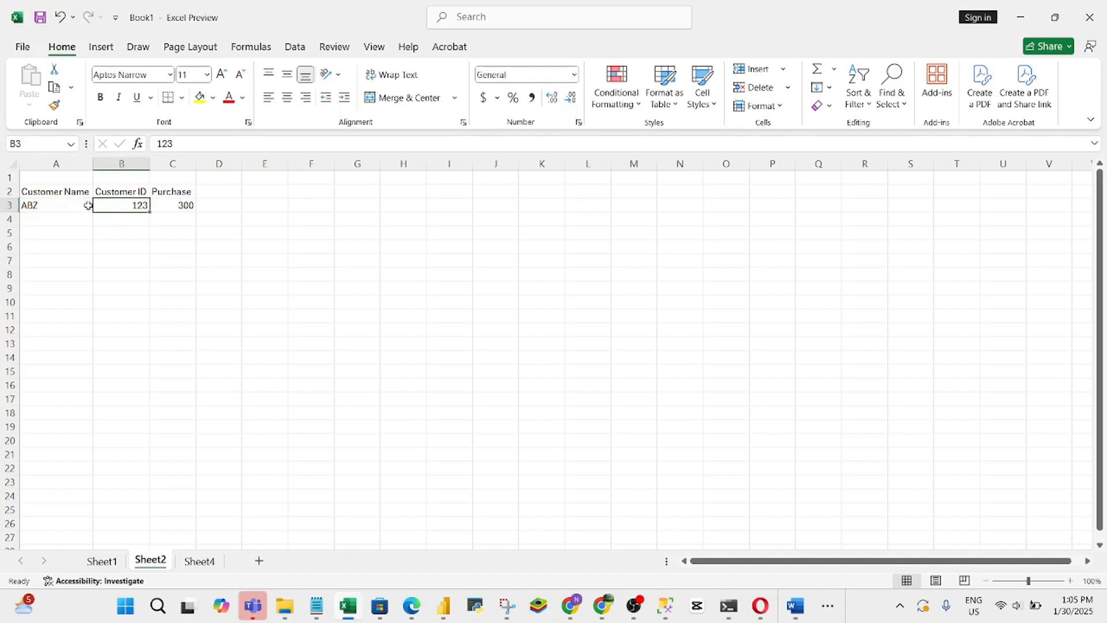
click(61, 207)
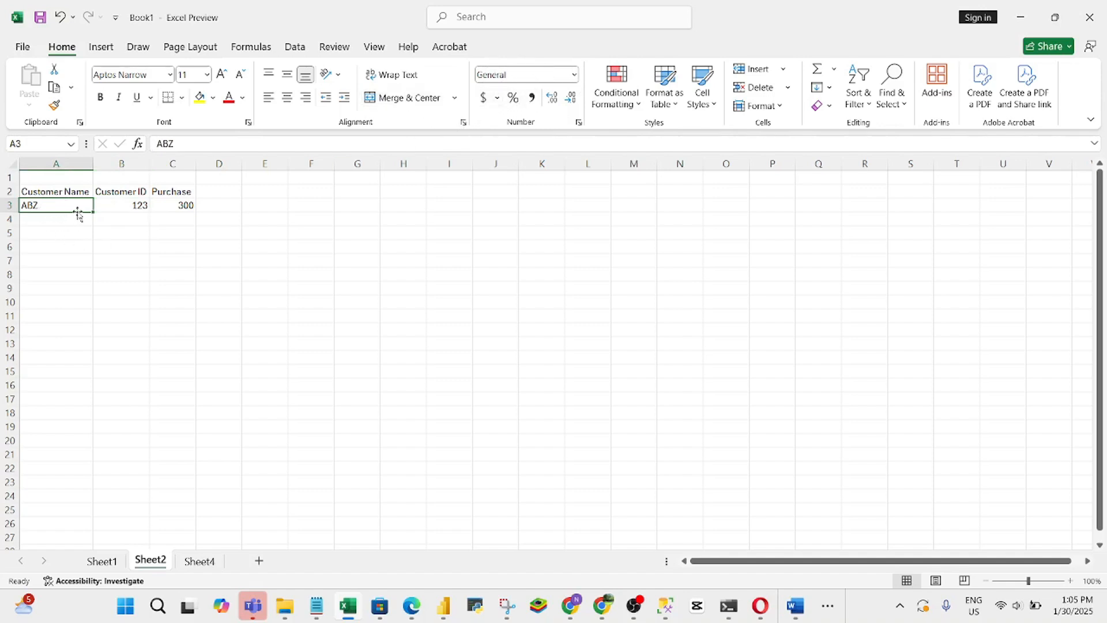
click(114, 205)
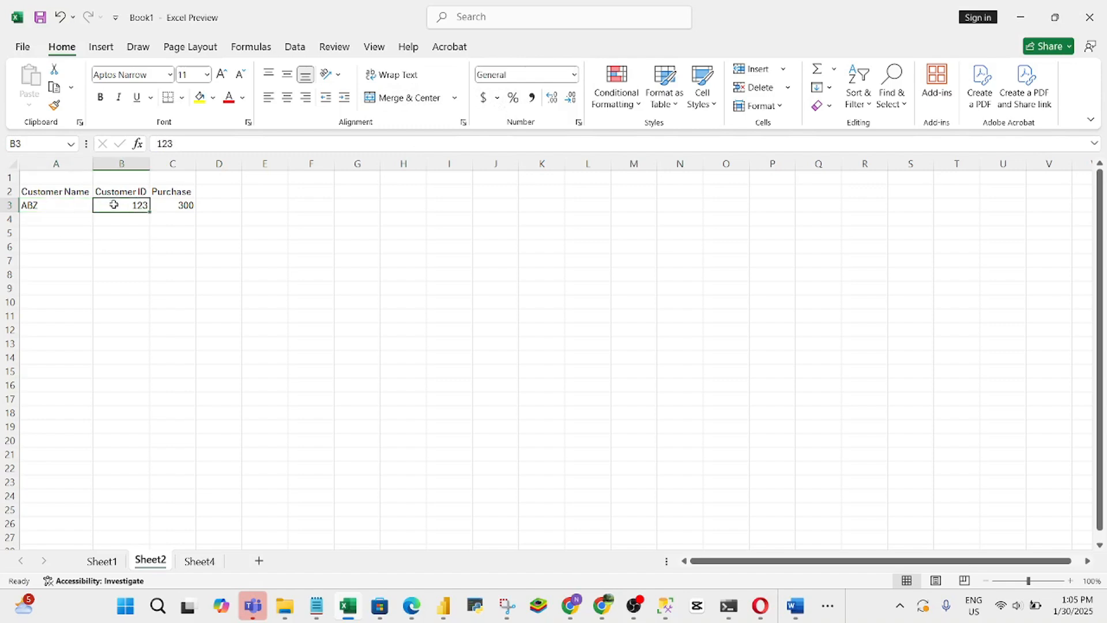
Step: Format the purchase amount in cell C3 as Currency
click(171, 211)
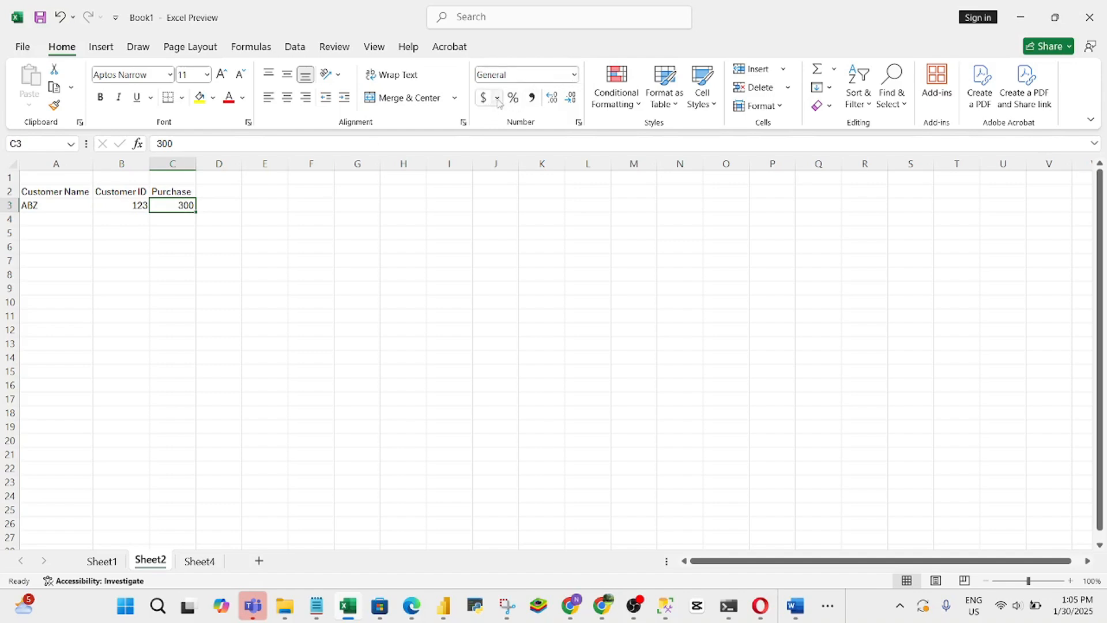
click(577, 76)
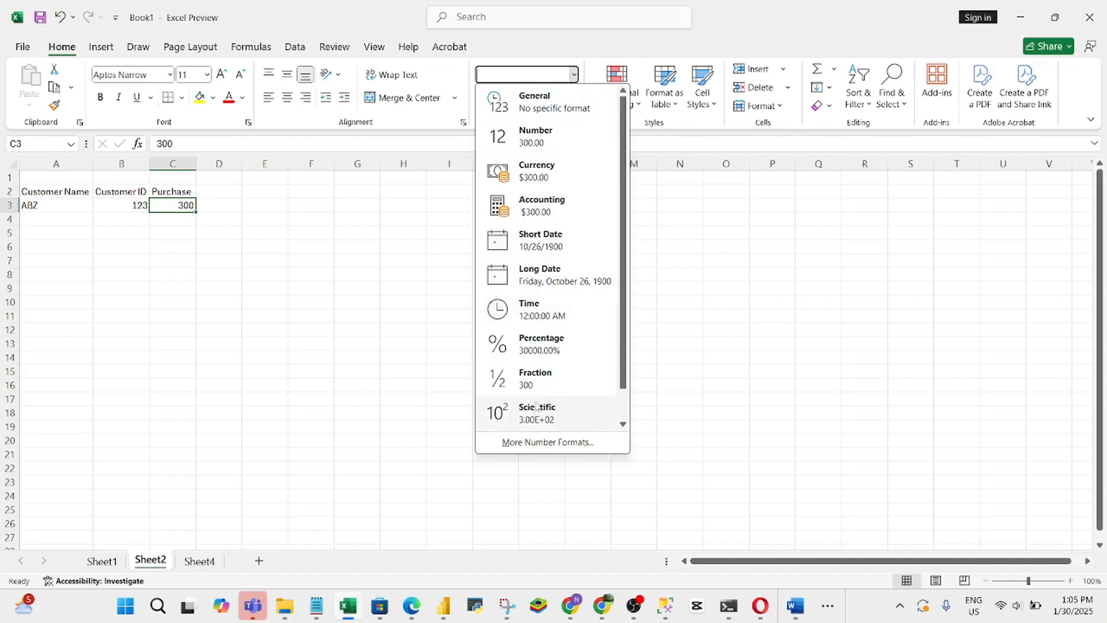
click(538, 178)
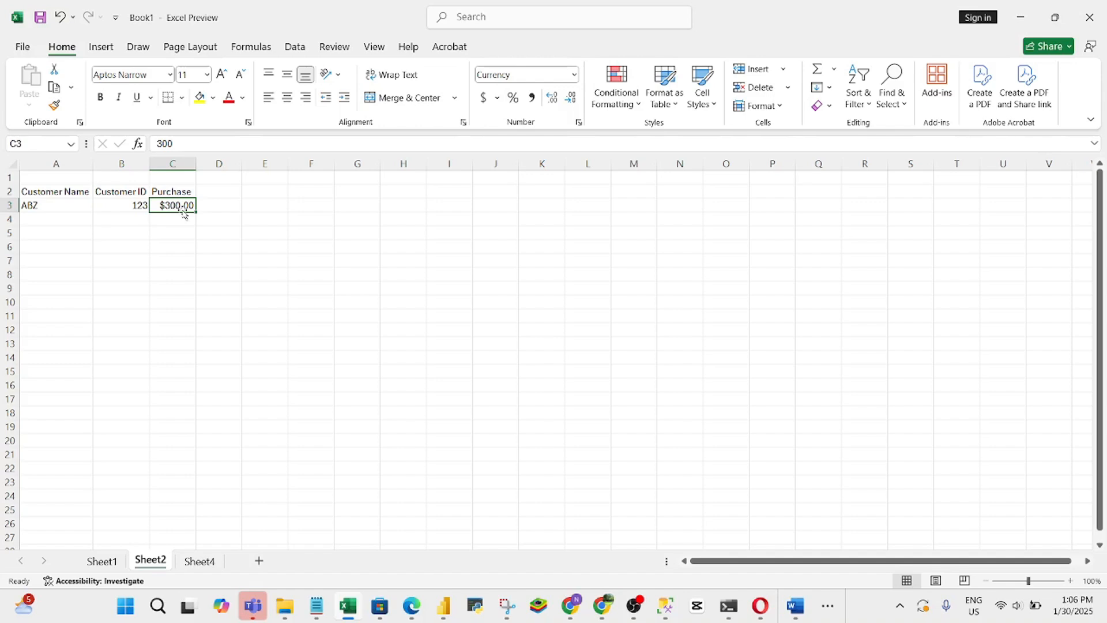
click(213, 192)
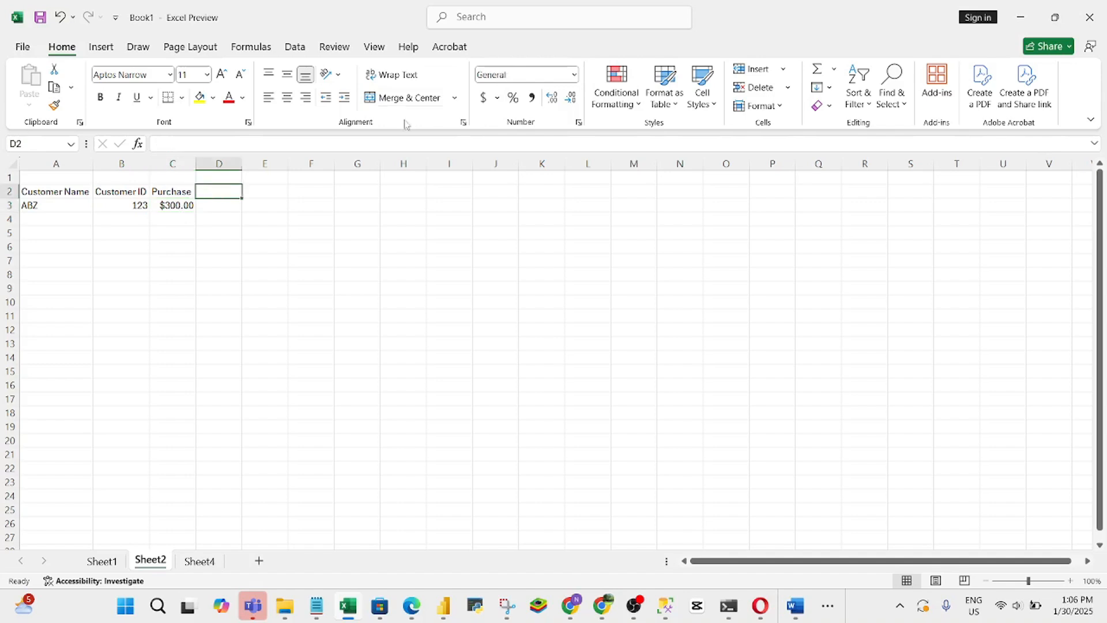
Step: Apply the Number format to the customer ID in cell B3
click(138, 211)
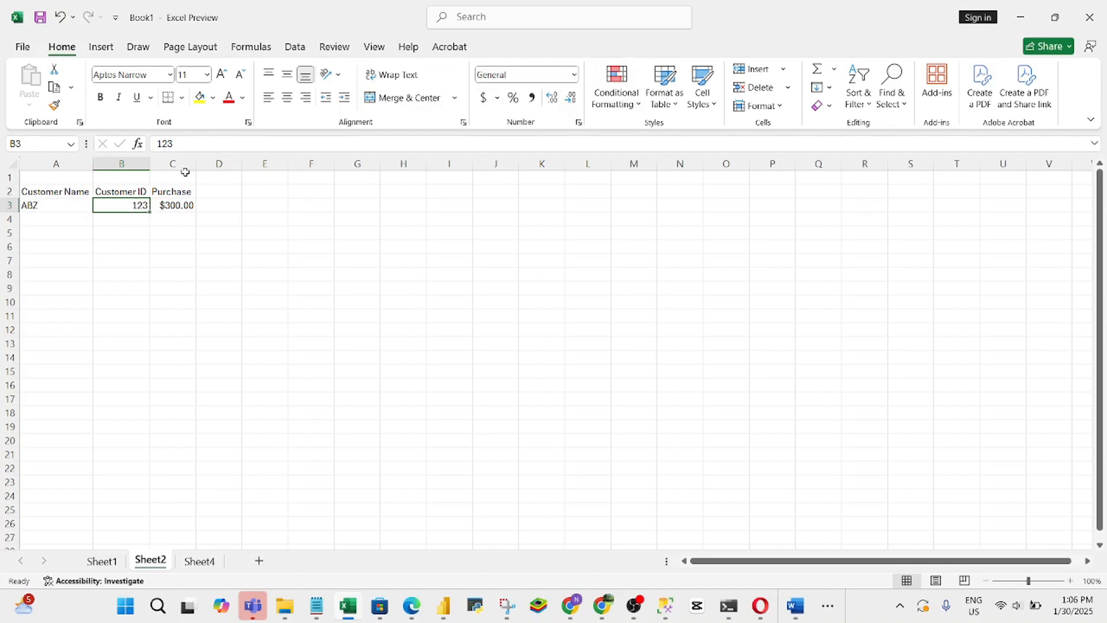
click(574, 74)
click(540, 136)
click(220, 200)
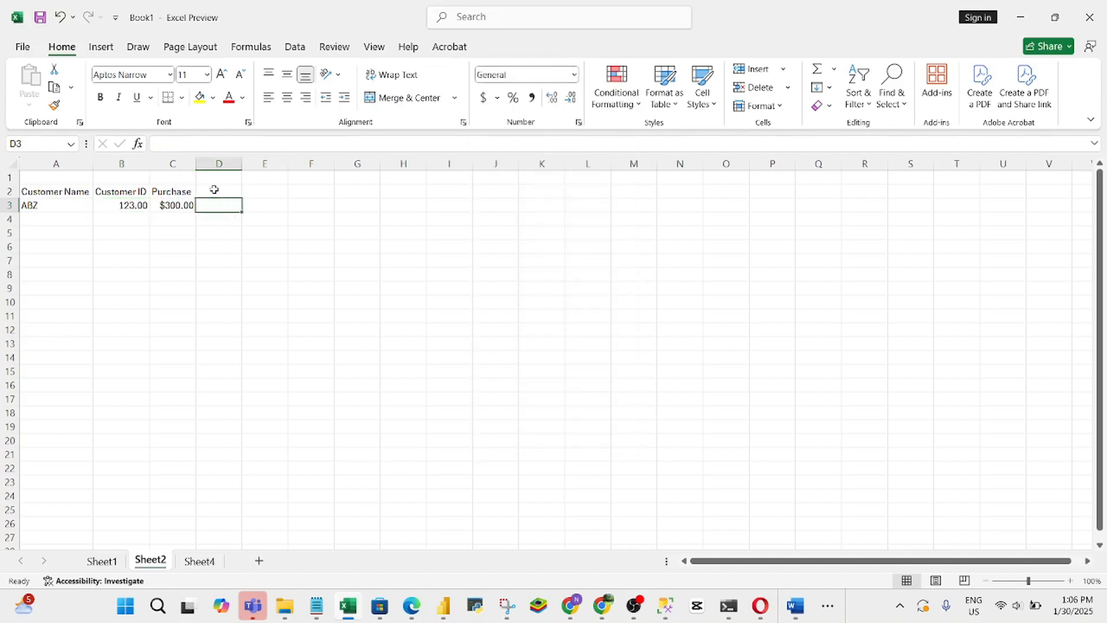
Step: Examine the number formats offered for the empty cell D2
click(214, 192)
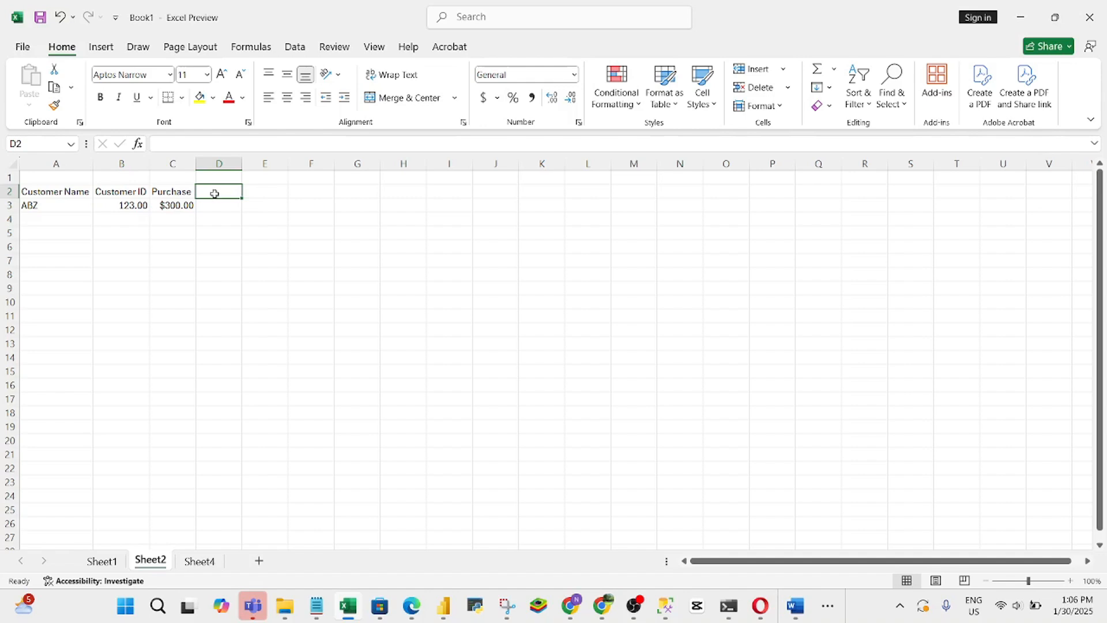
click(575, 75)
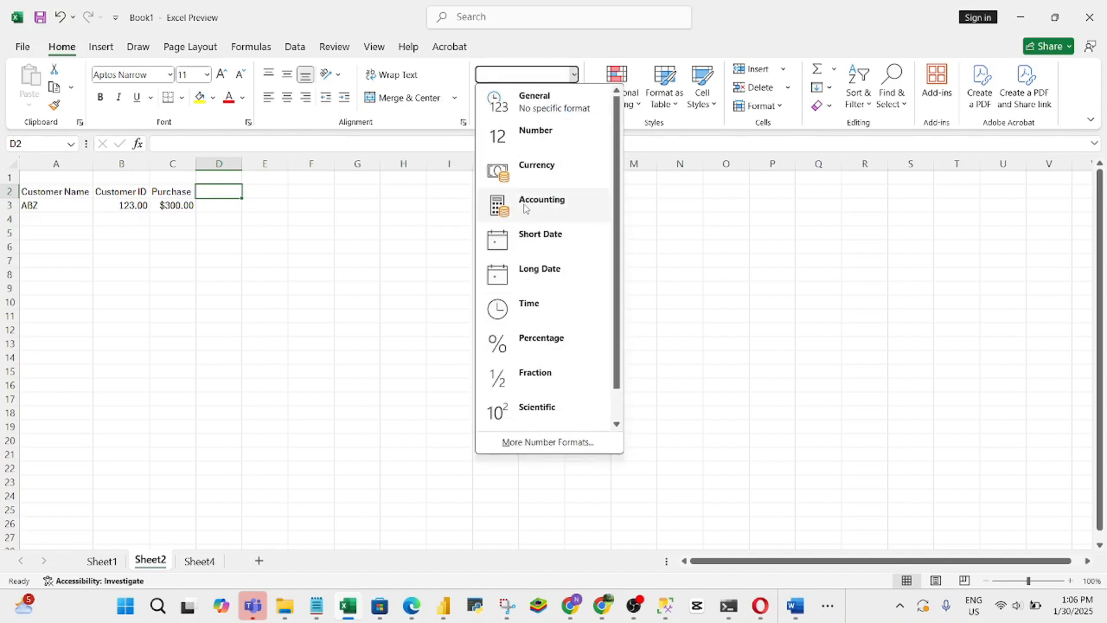
click(52, 204)
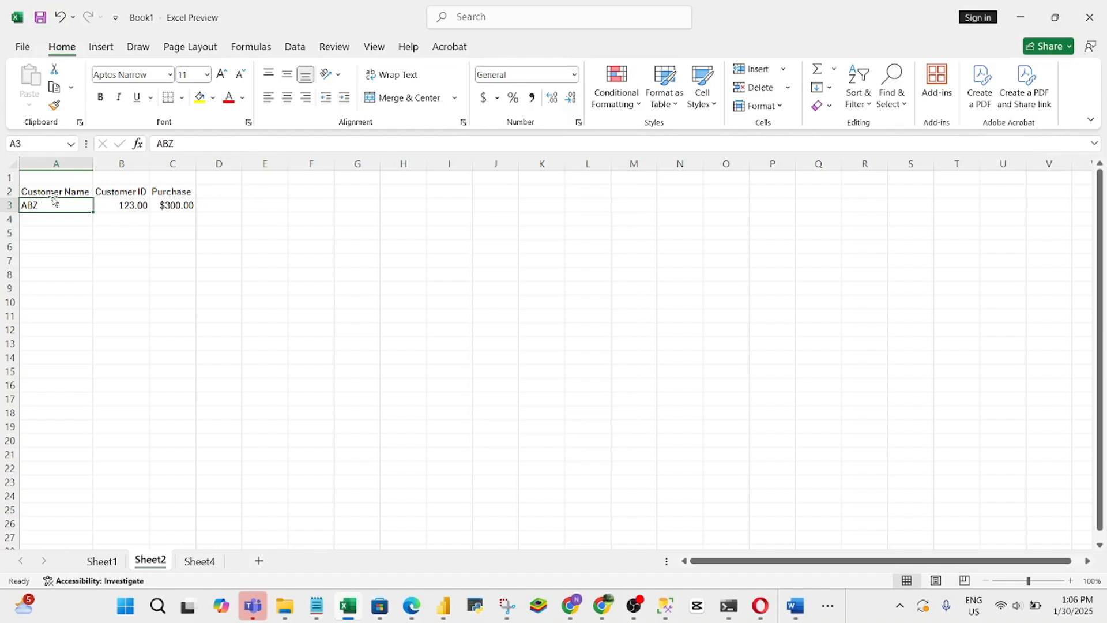
Step: Set the vertical alignment of the customer name in cell A3 to middle
click(53, 193)
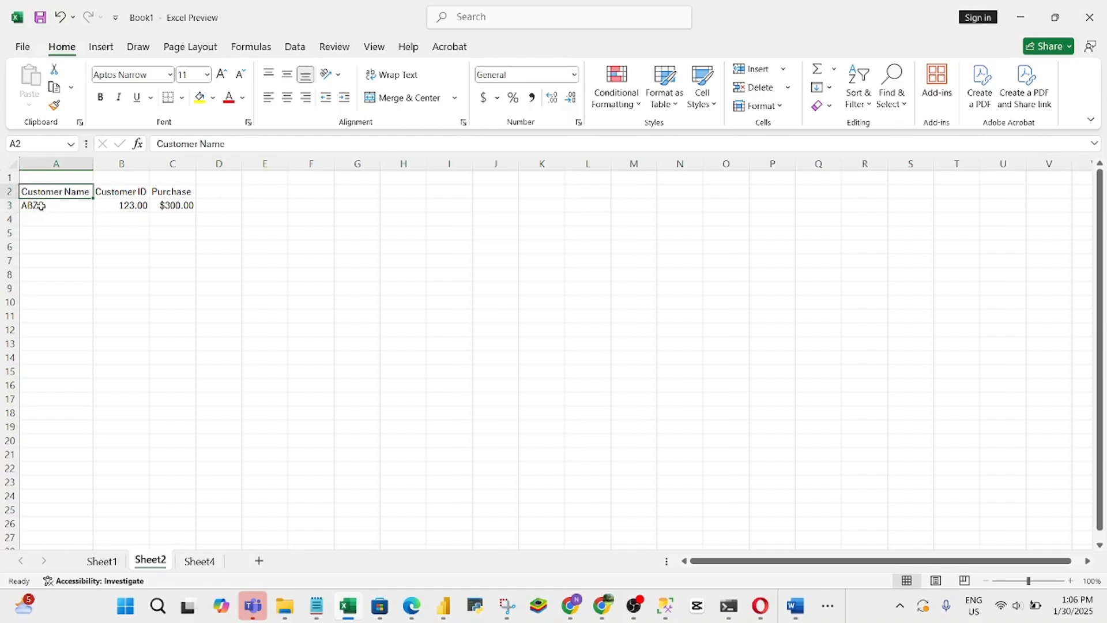
click(41, 206)
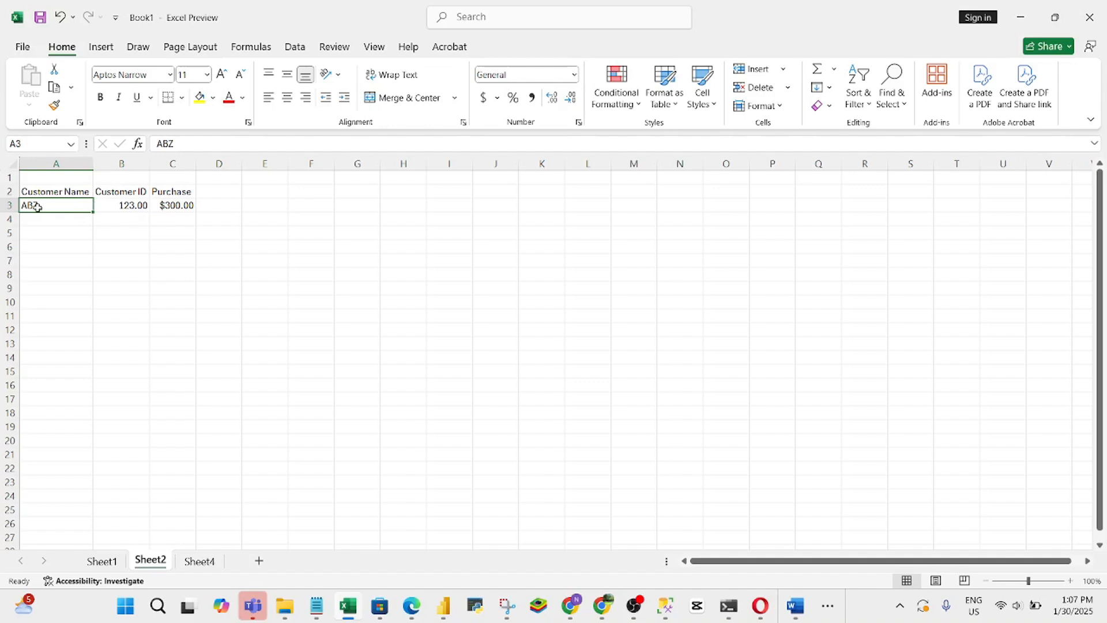
click(271, 76)
click(270, 77)
click(286, 79)
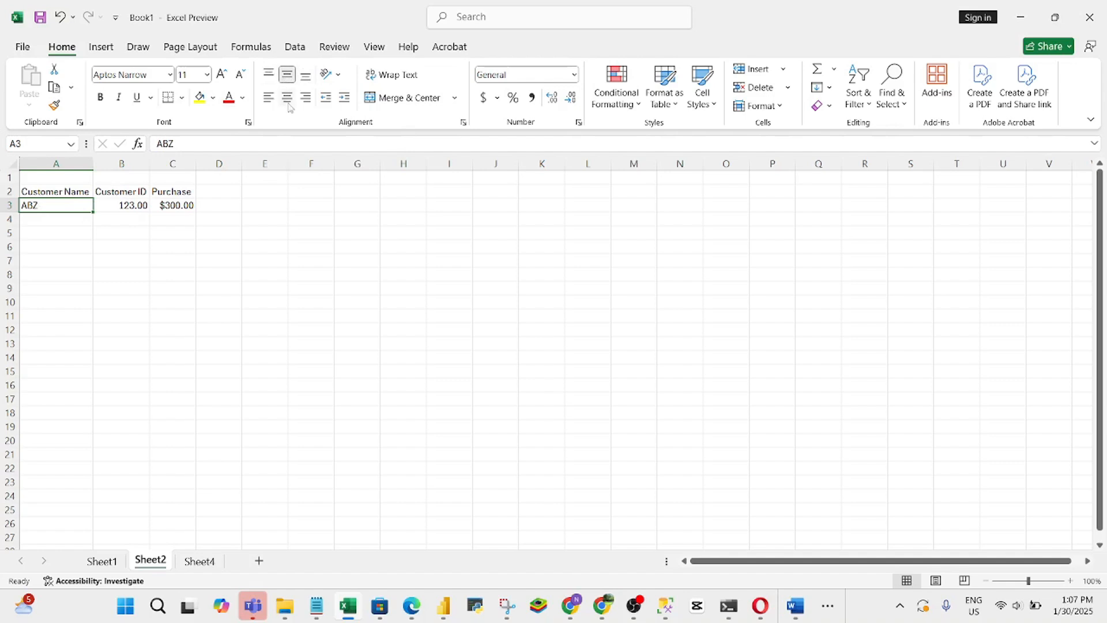
Step: Try center and left horizontal alignment on the customer name in cell A3, finishing with right alignment
click(288, 98)
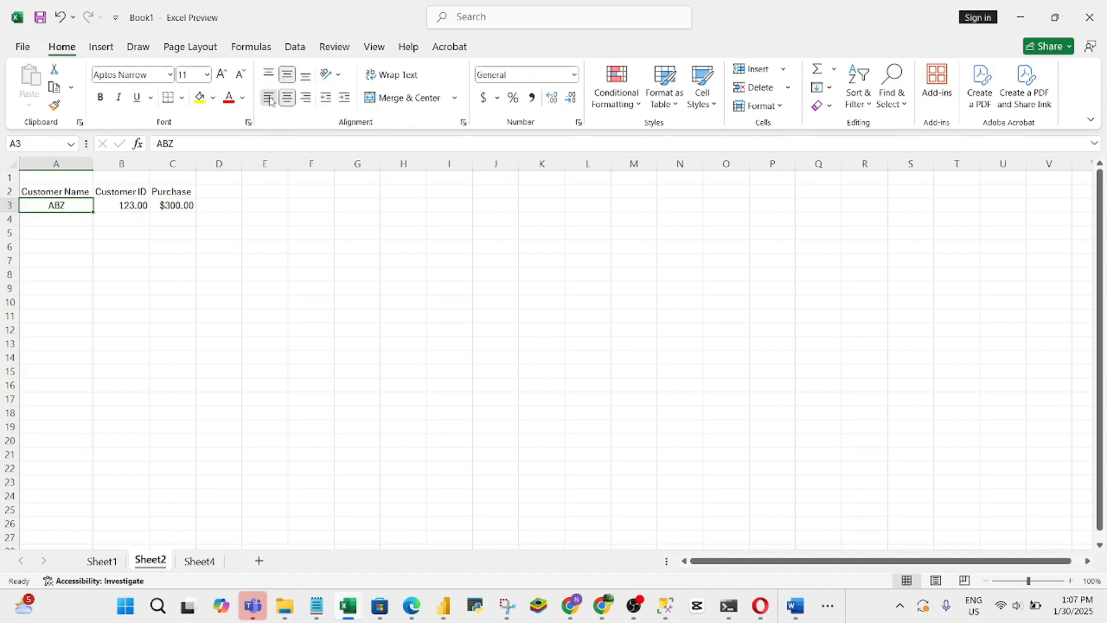
click(270, 98)
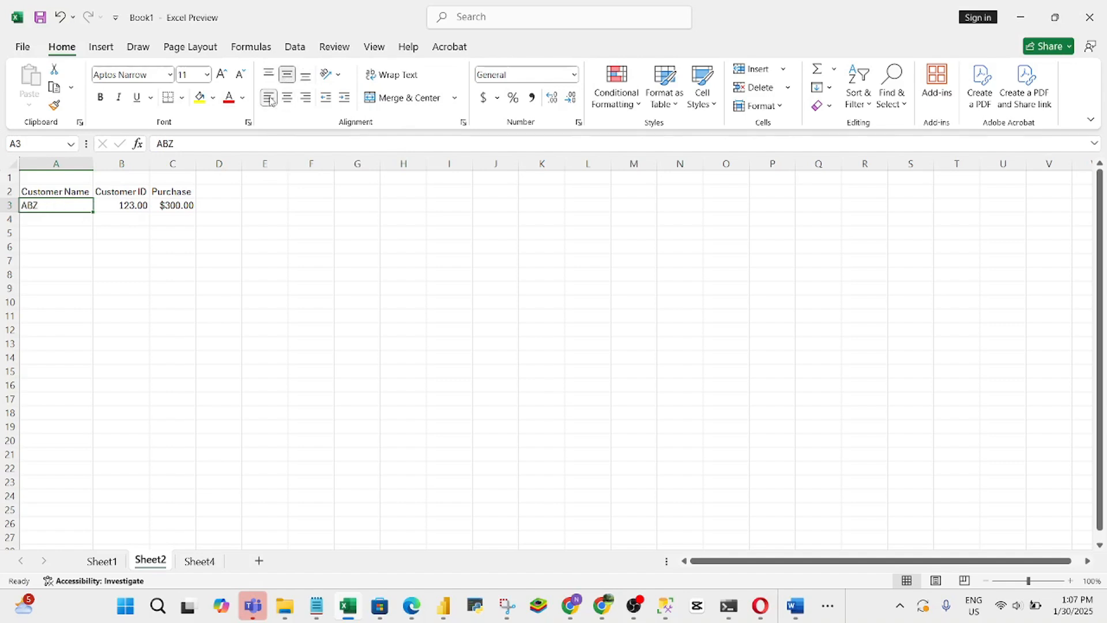
click(306, 99)
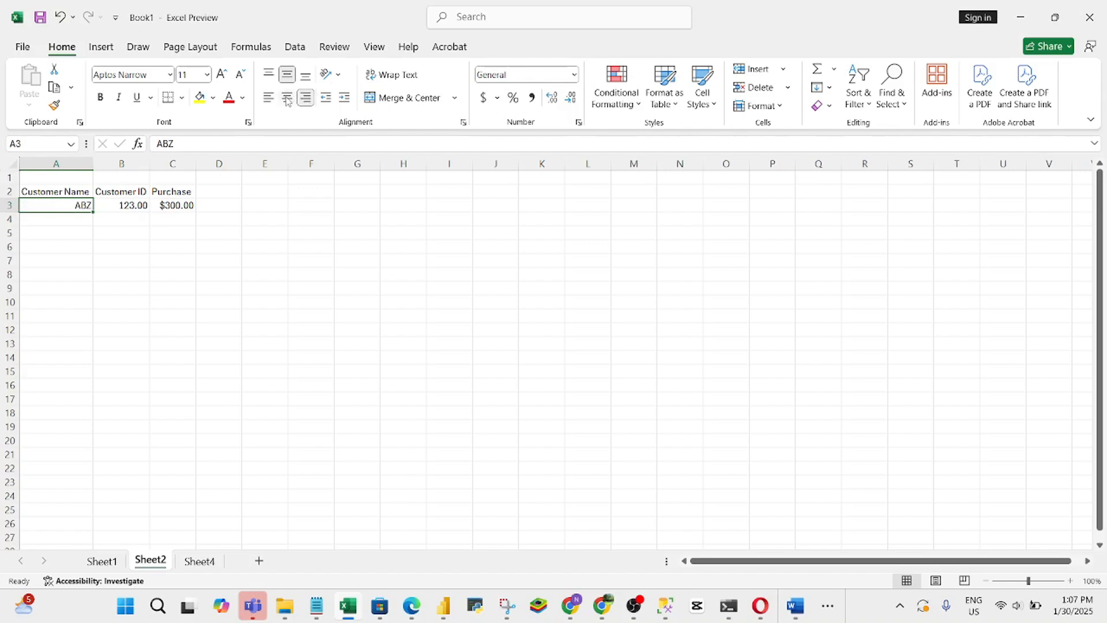
click(287, 99)
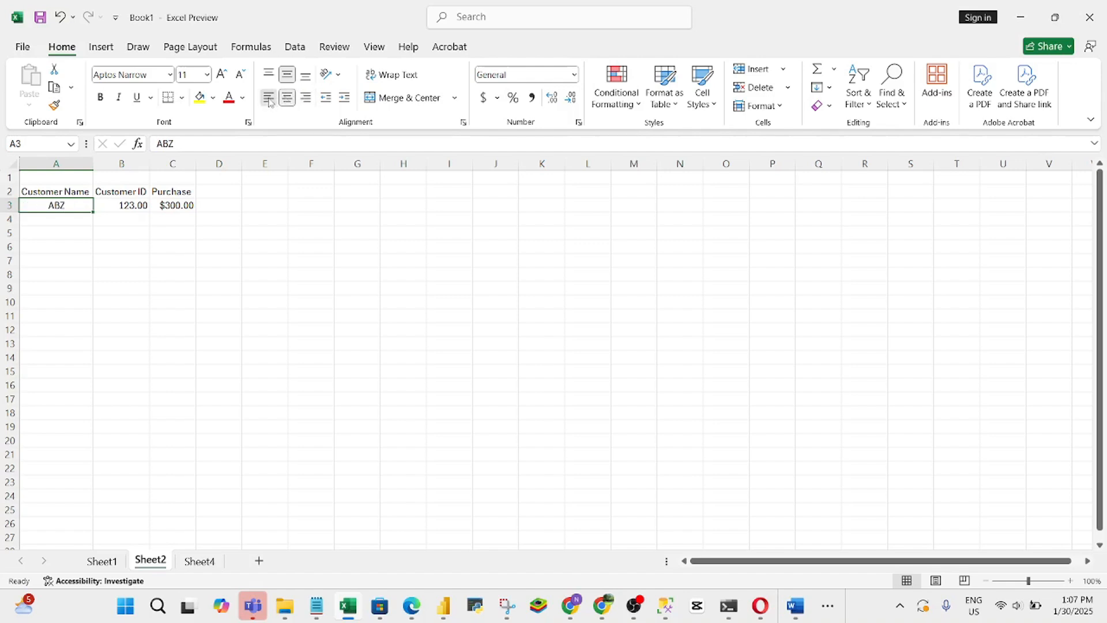
click(268, 98)
click(305, 98)
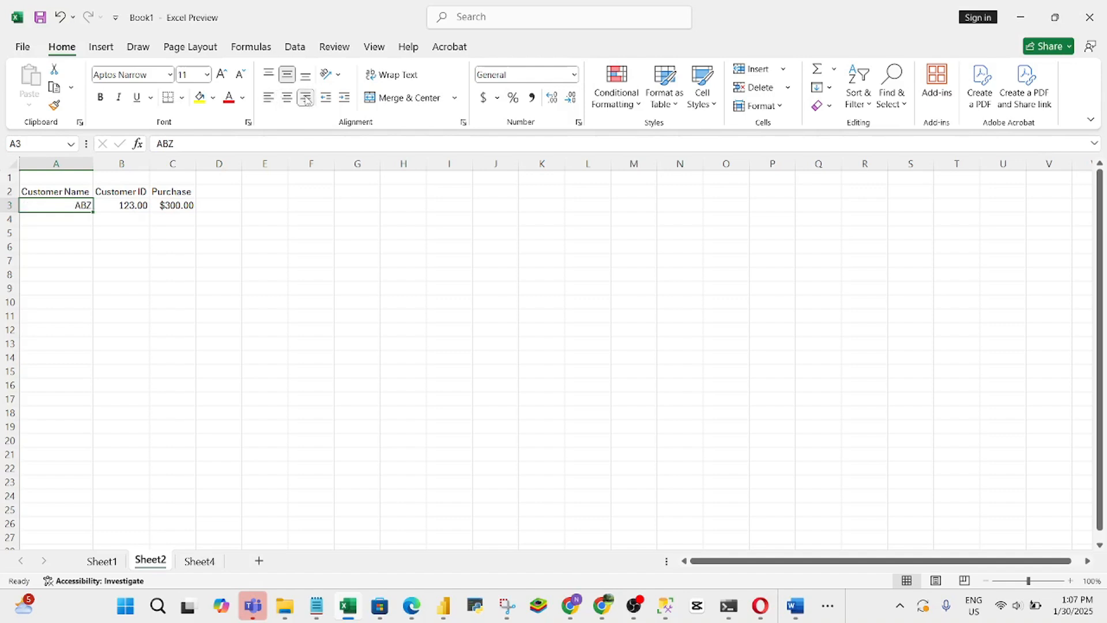
Step: Angle the text in cell A3 counterclockwise
click(331, 77)
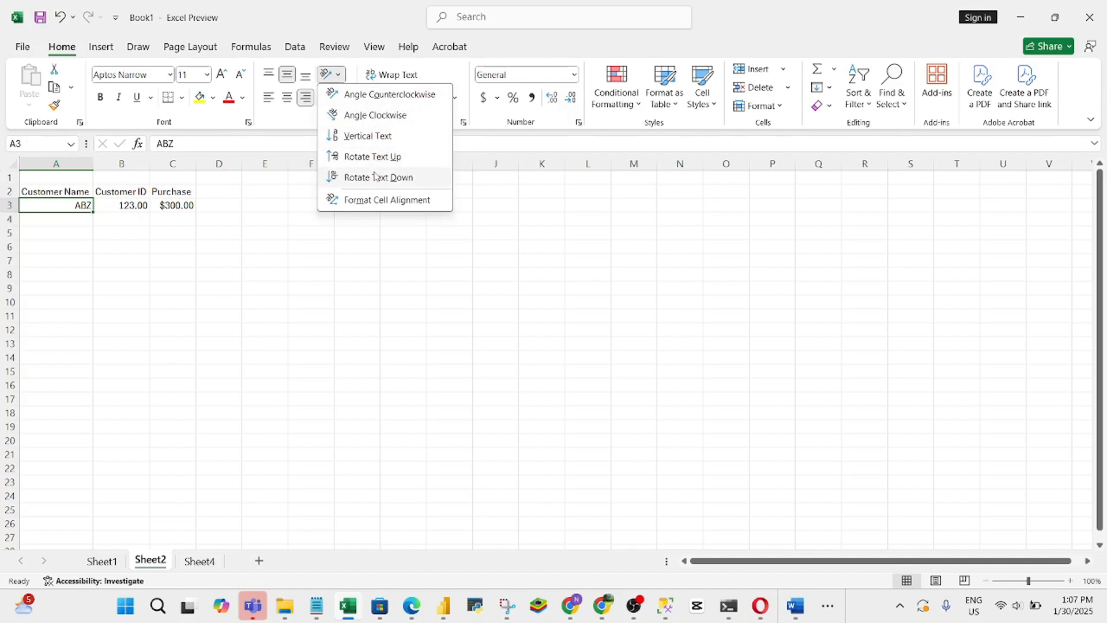
click(381, 102)
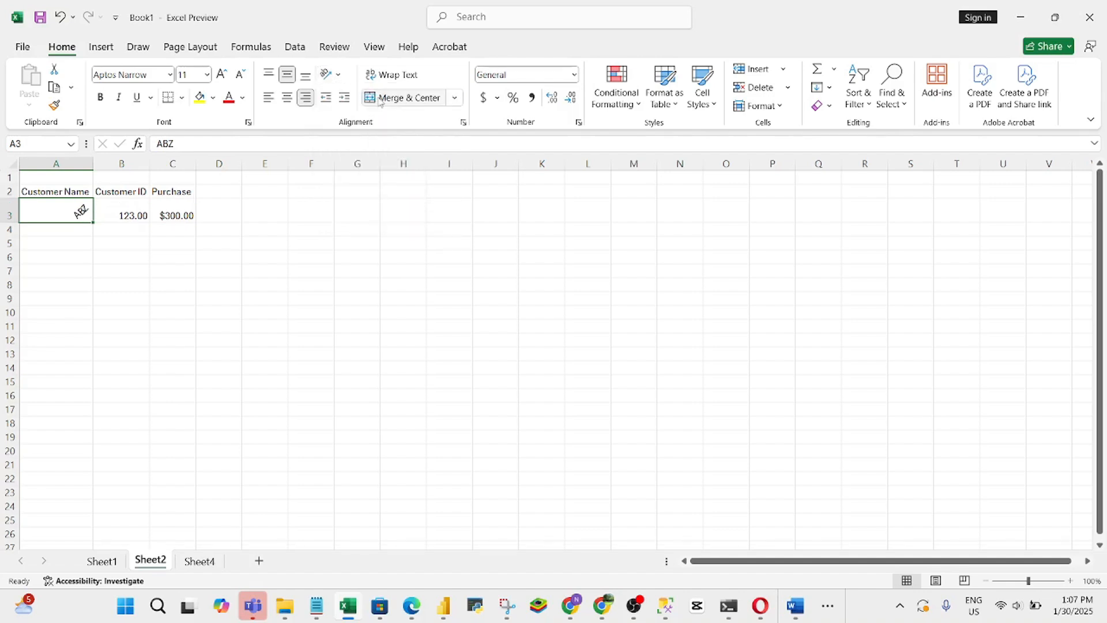
click(184, 297)
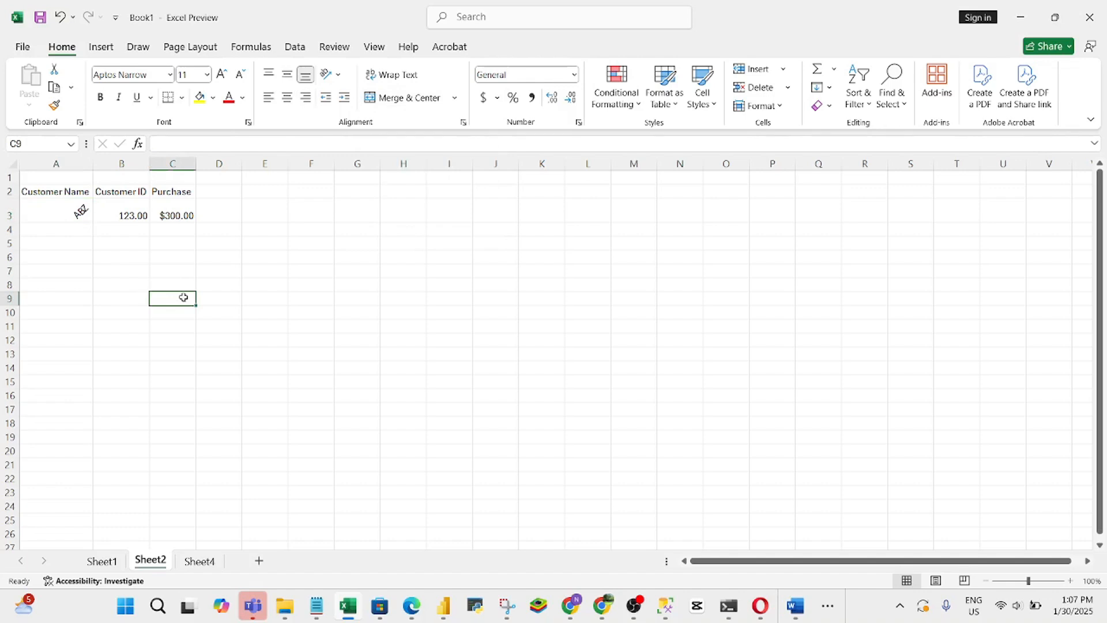
Step: Undo the text rotation and the series of horizontal alignment changes on cell A3
click(61, 22)
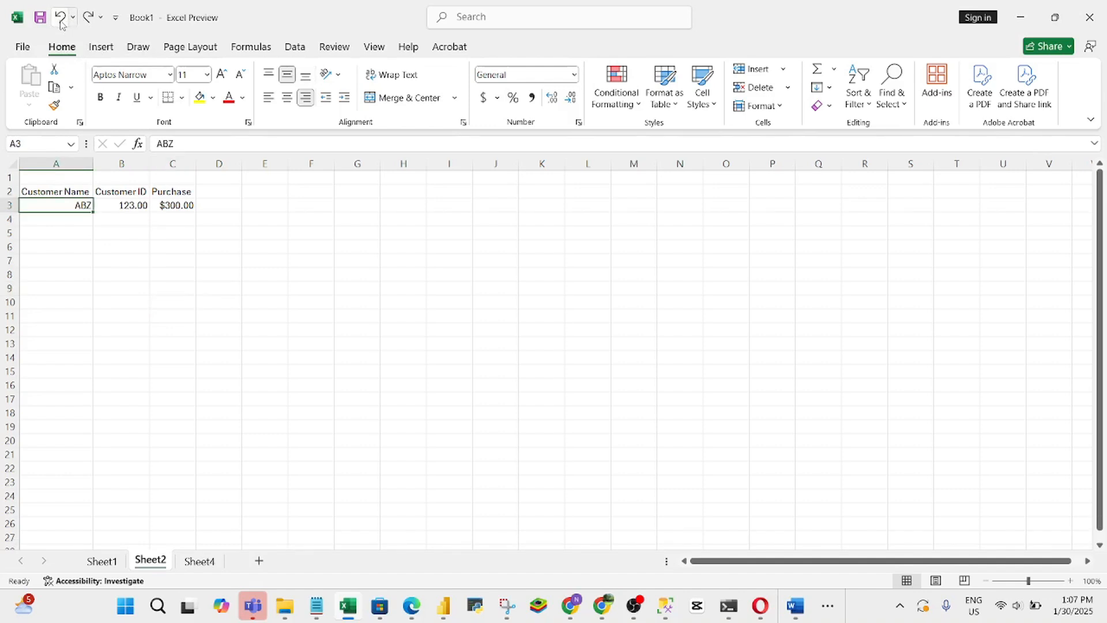
click(96, 221)
click(77, 214)
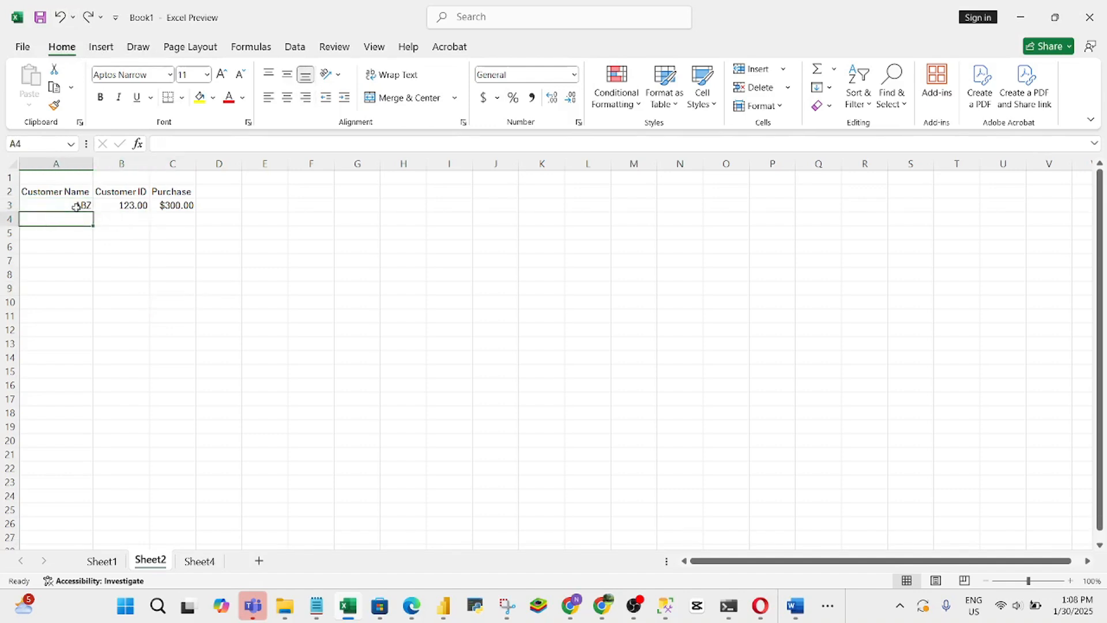
click(76, 206)
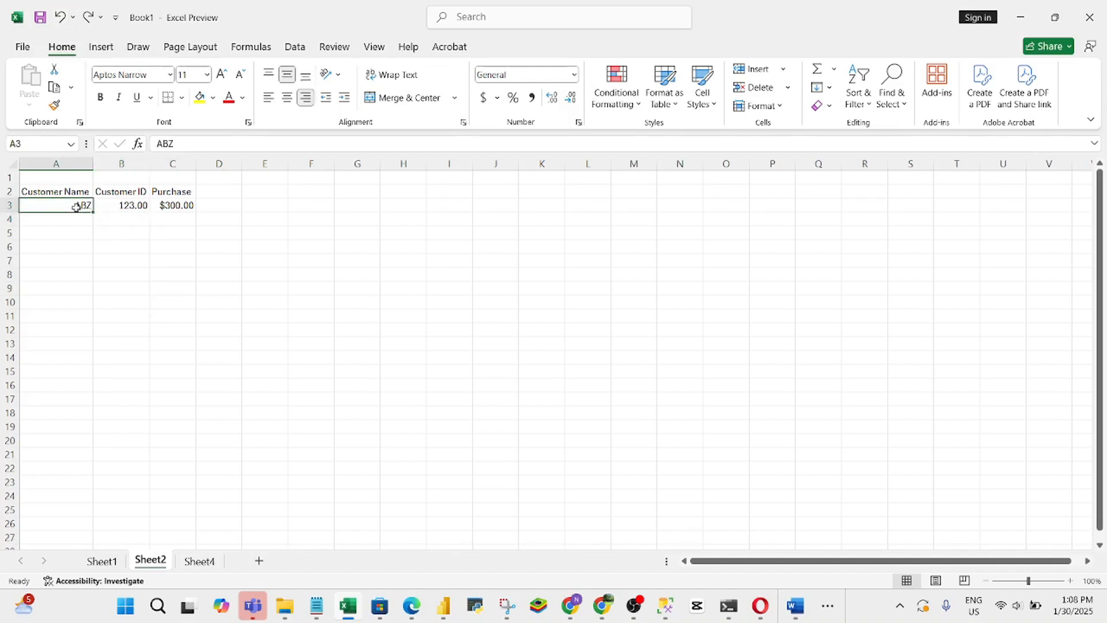
click(60, 17)
click(62, 22)
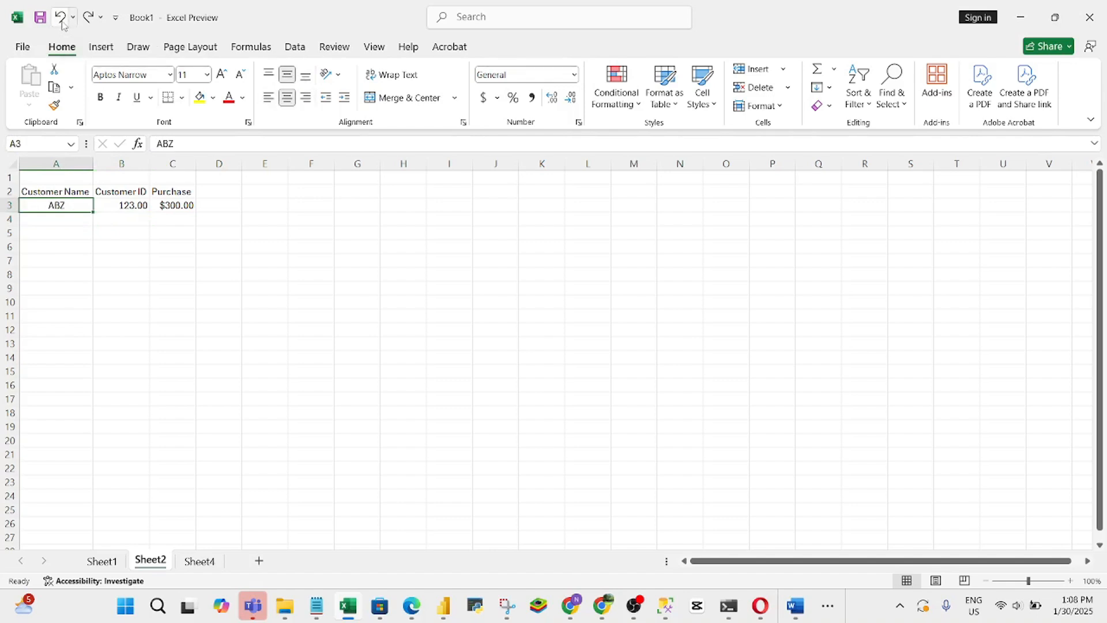
click(62, 22)
click(62, 22)
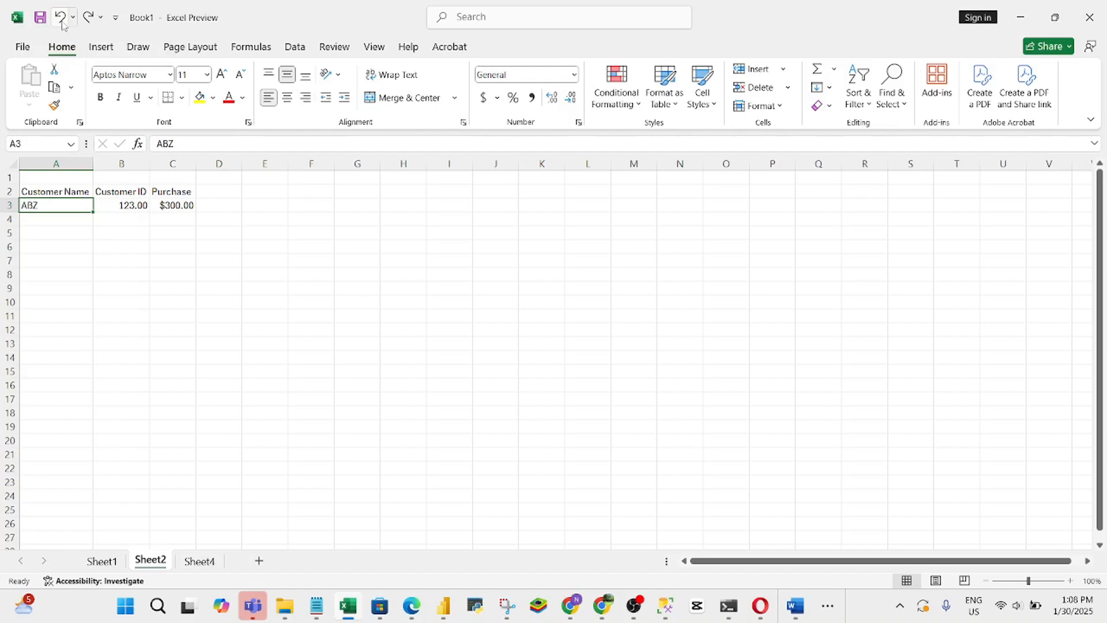
click(63, 22)
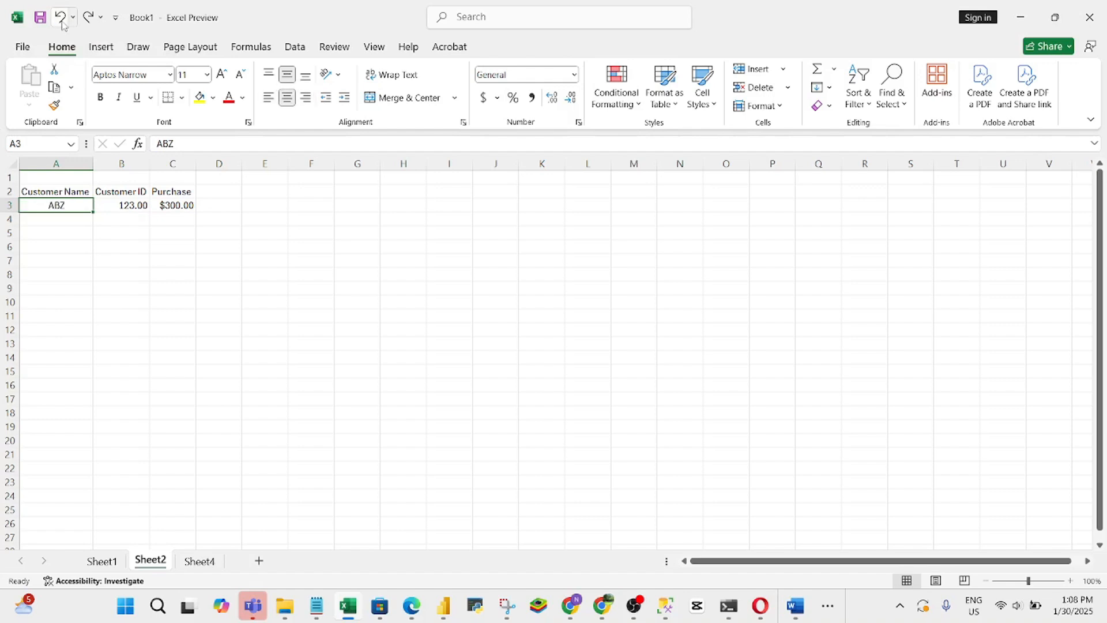
click(62, 22)
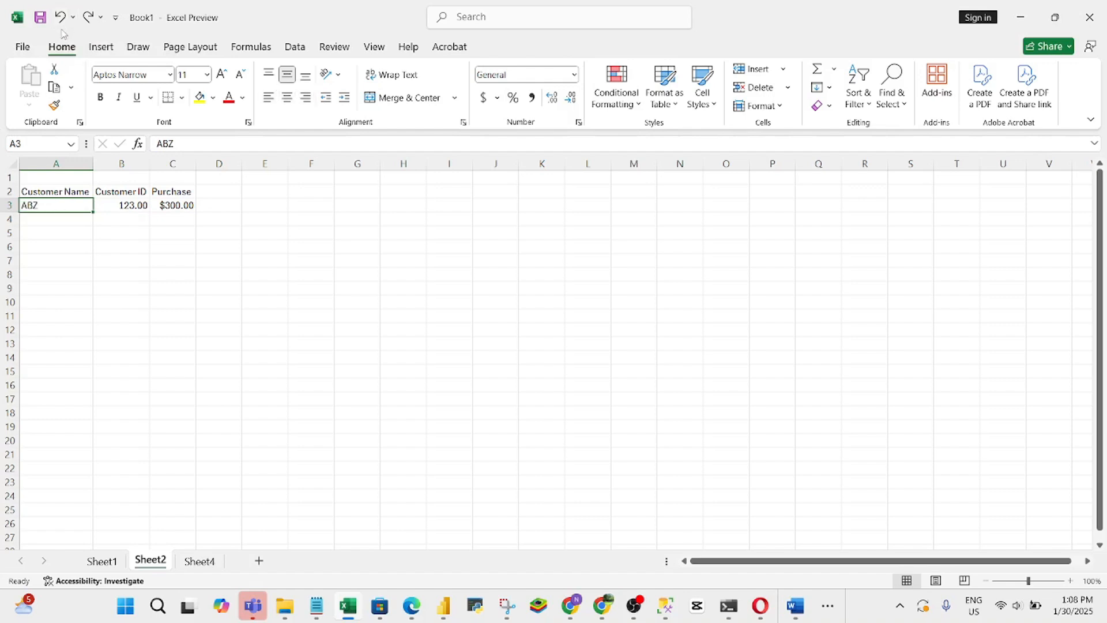
Step: Redo all the undone alignment changes and the counterclockwise text angle on cell A3
click(88, 17)
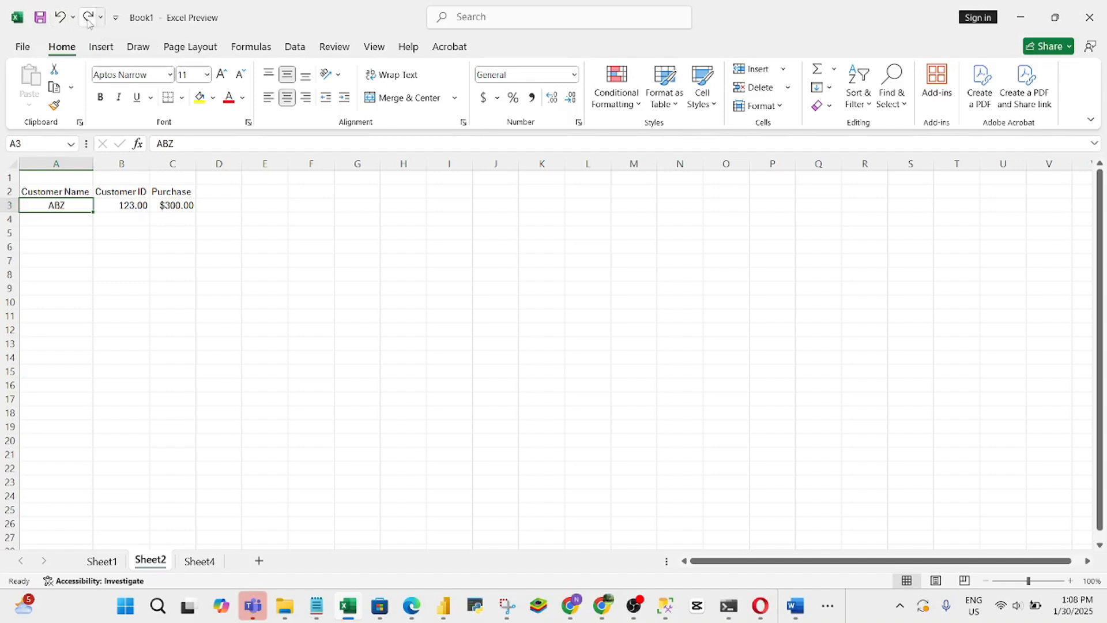
click(88, 19)
click(89, 19)
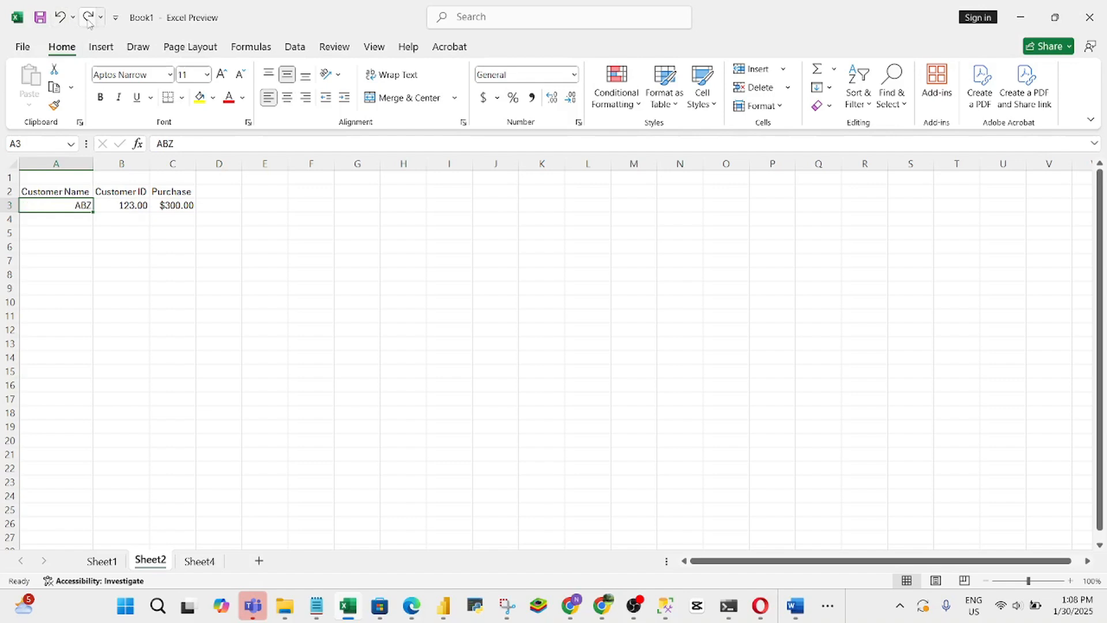
click(88, 19)
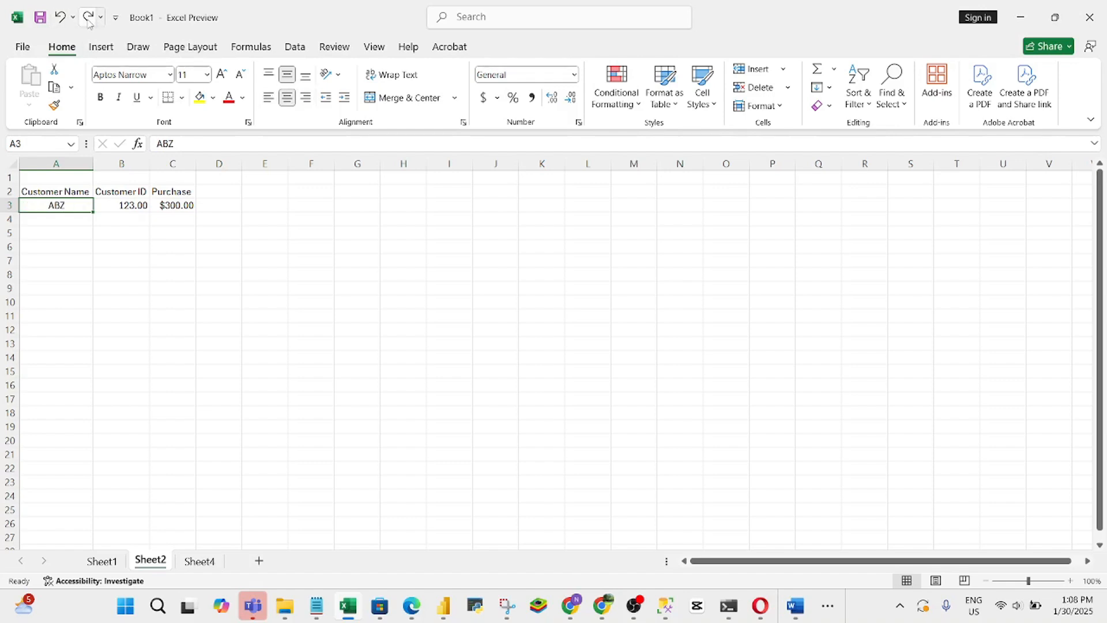
click(88, 19)
click(88, 19)
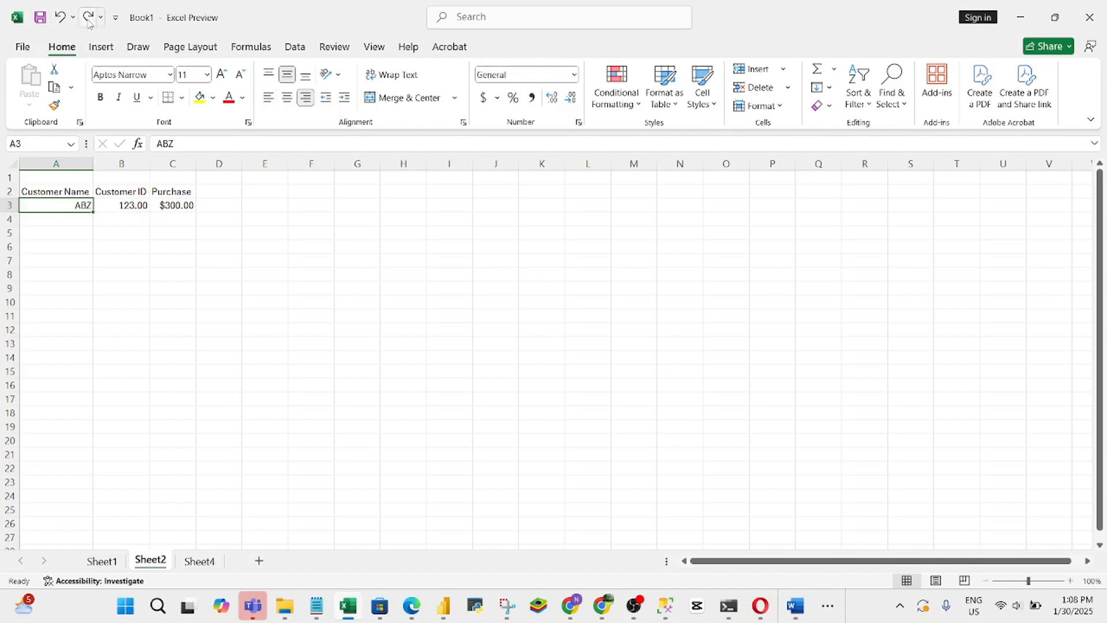
click(88, 20)
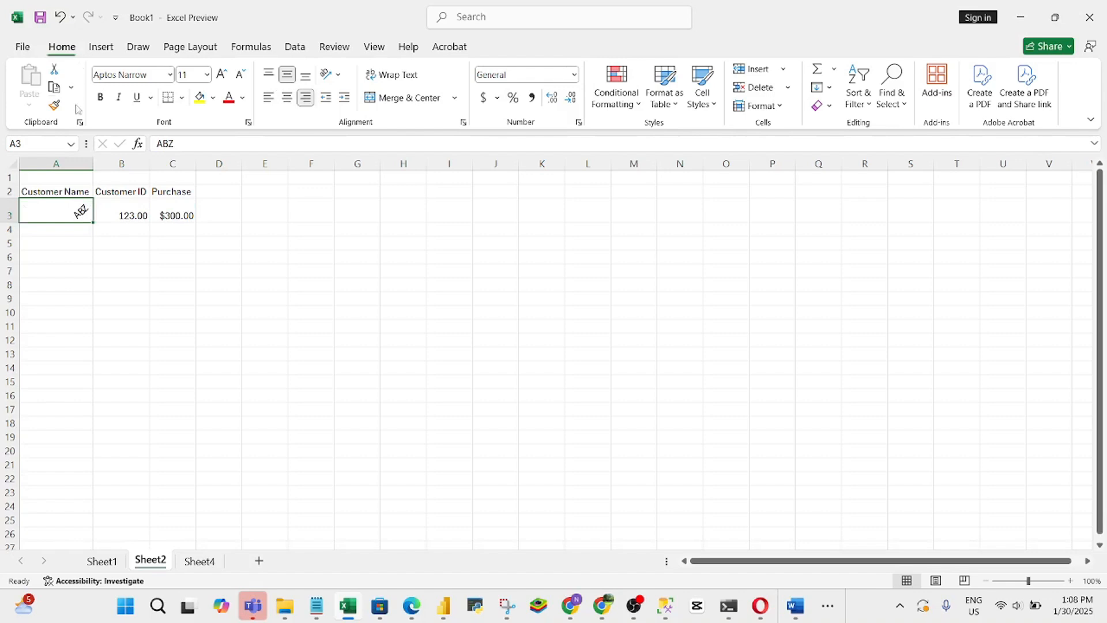
click(67, 242)
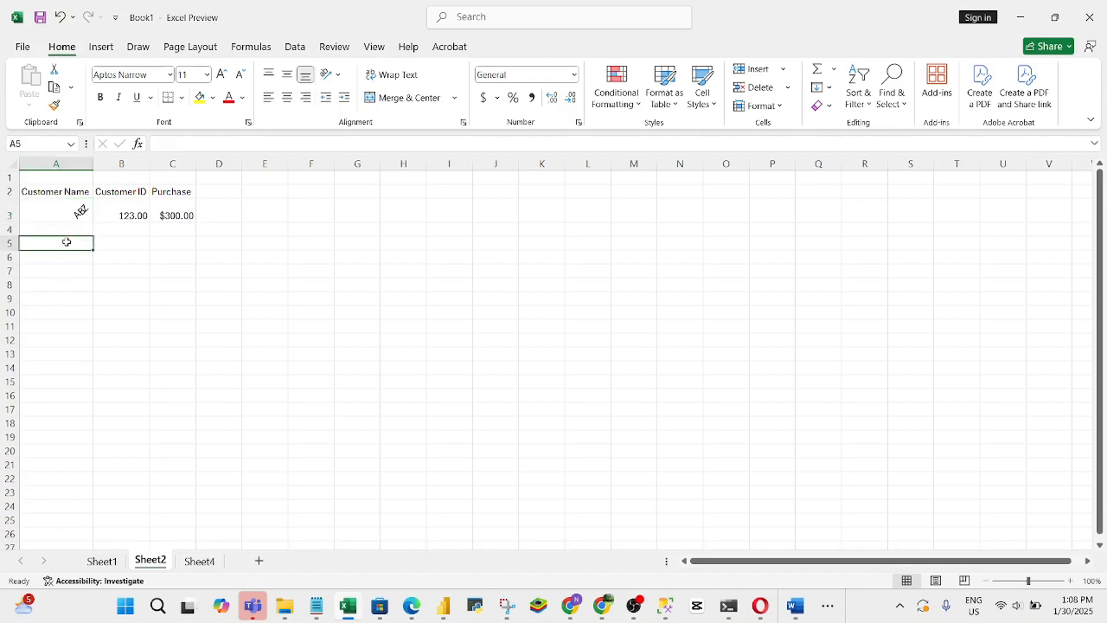
click(57, 221)
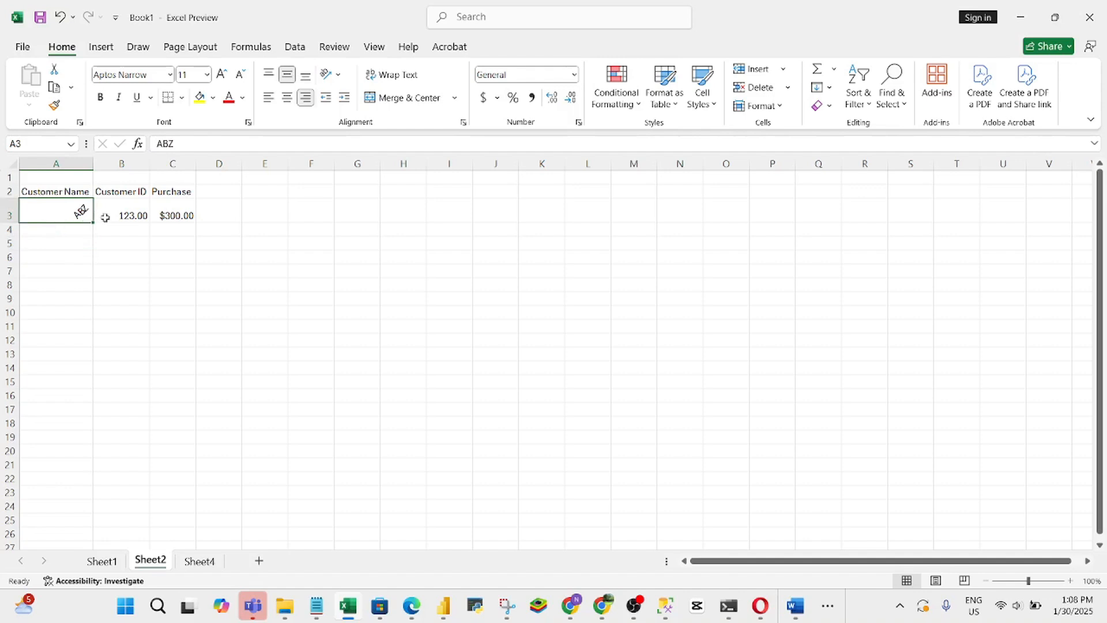
Step: Enter the title "Customer Orders" in cell A1 above the column headings
click(63, 189)
click(63, 179)
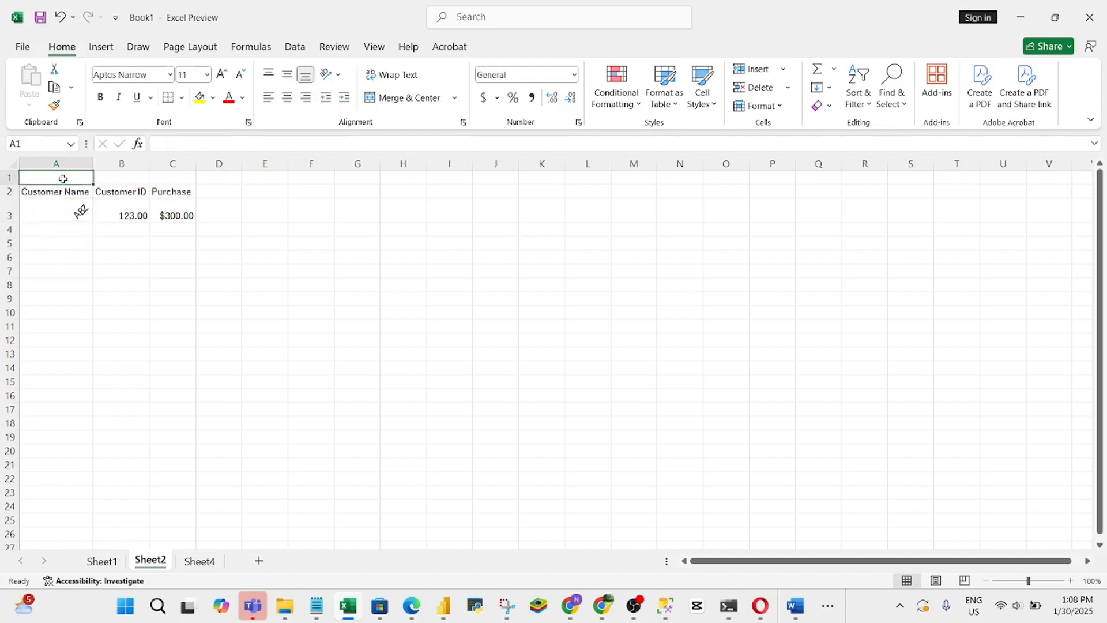
text(Custo)
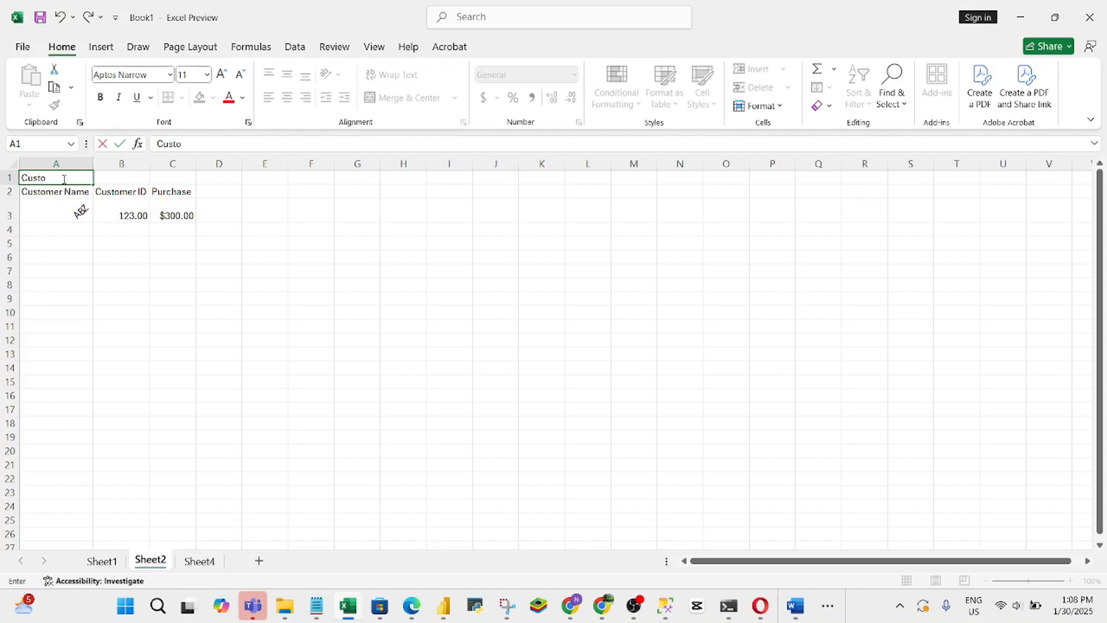
text(mer Orders)
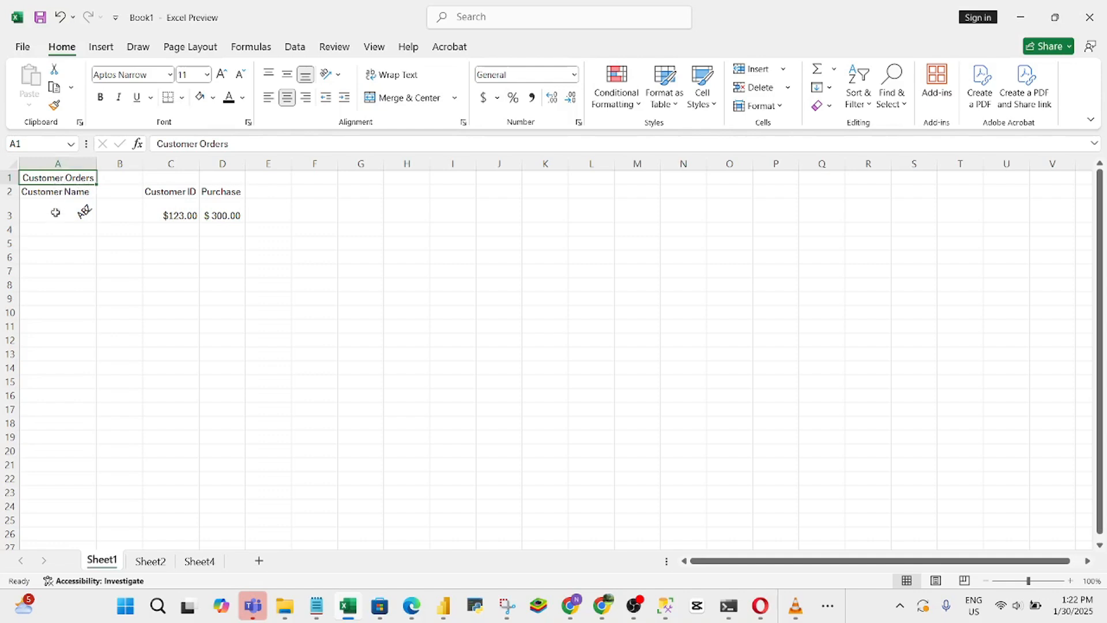
Step: Increase the height of row 1 on Sheet1 to about two and a half times its size
click(8, 178)
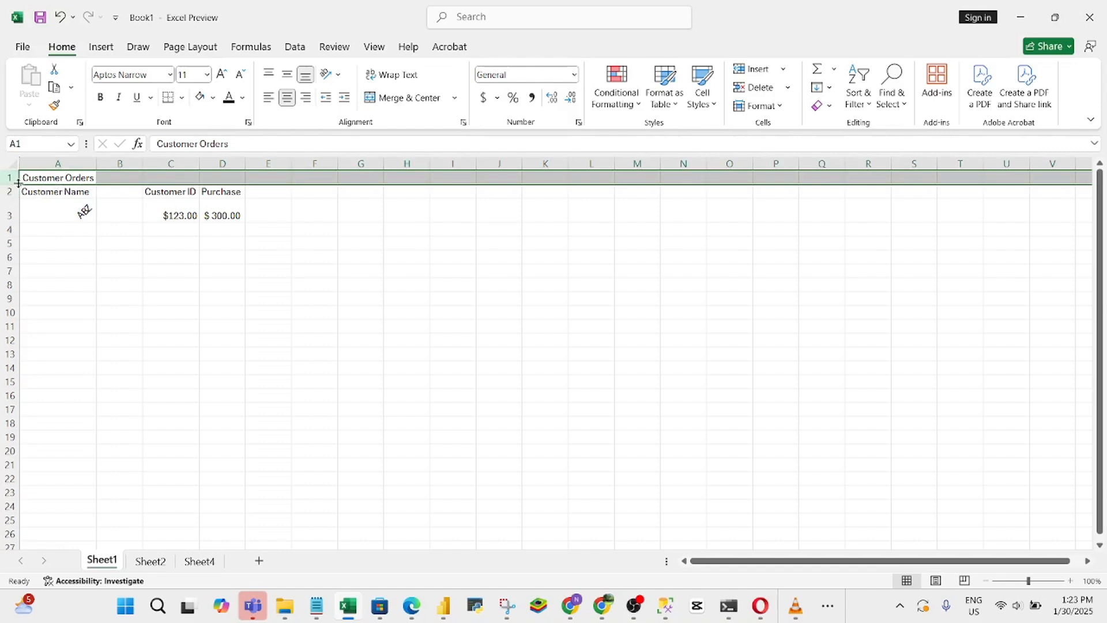
drag(19, 184, 19, 184)
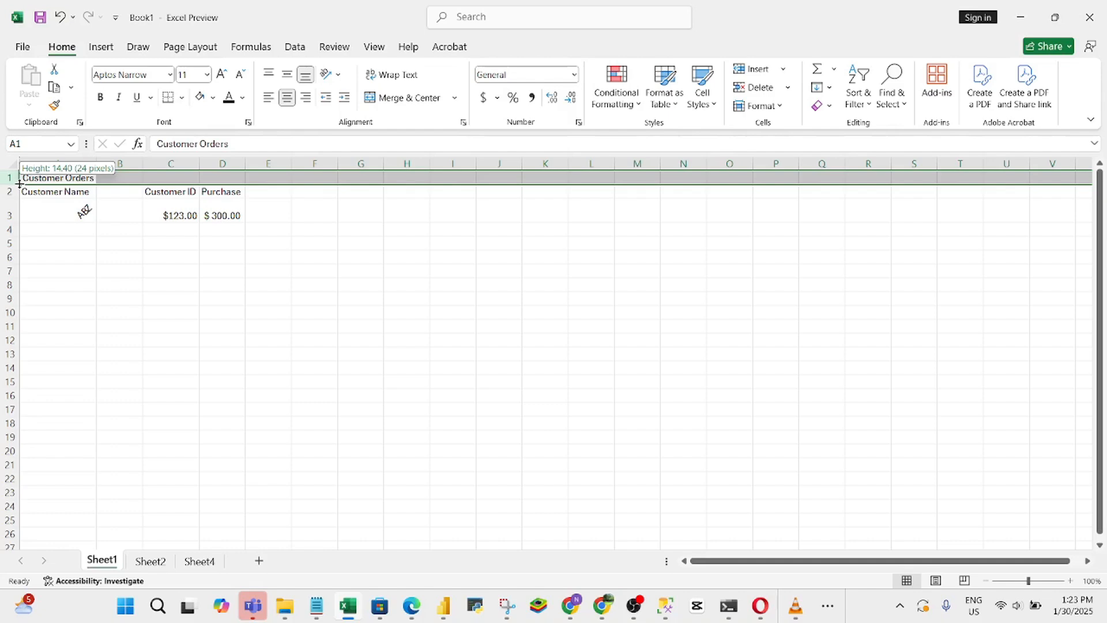
drag(19, 184, 19, 205)
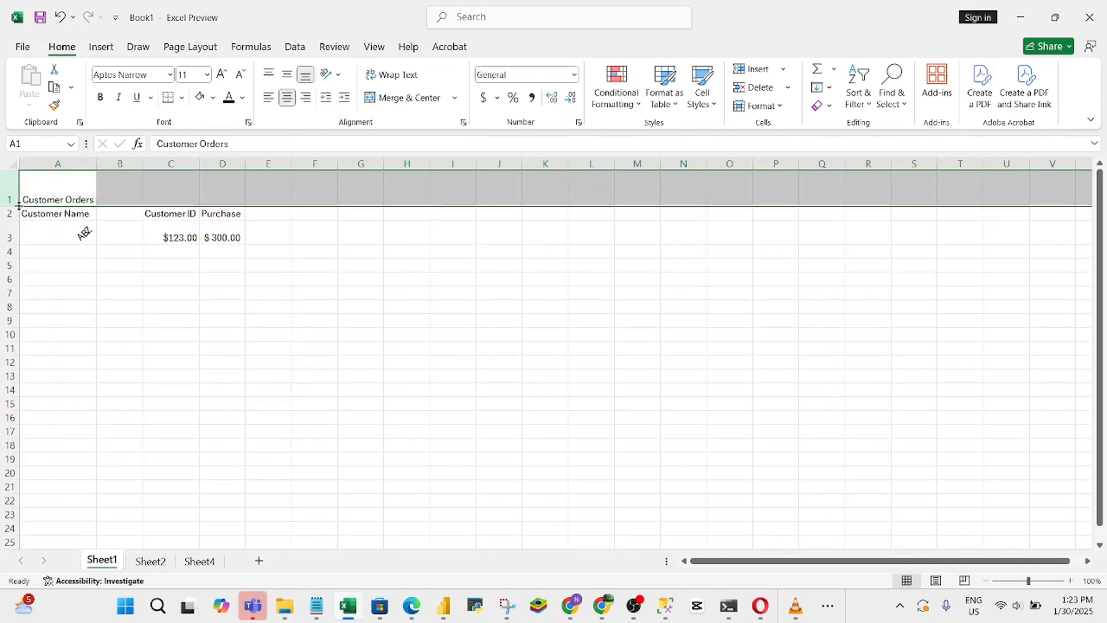
click(76, 246)
Step: Fill the "Customer Orders" title cell A1 with light blue and set its font color to dark green
click(54, 180)
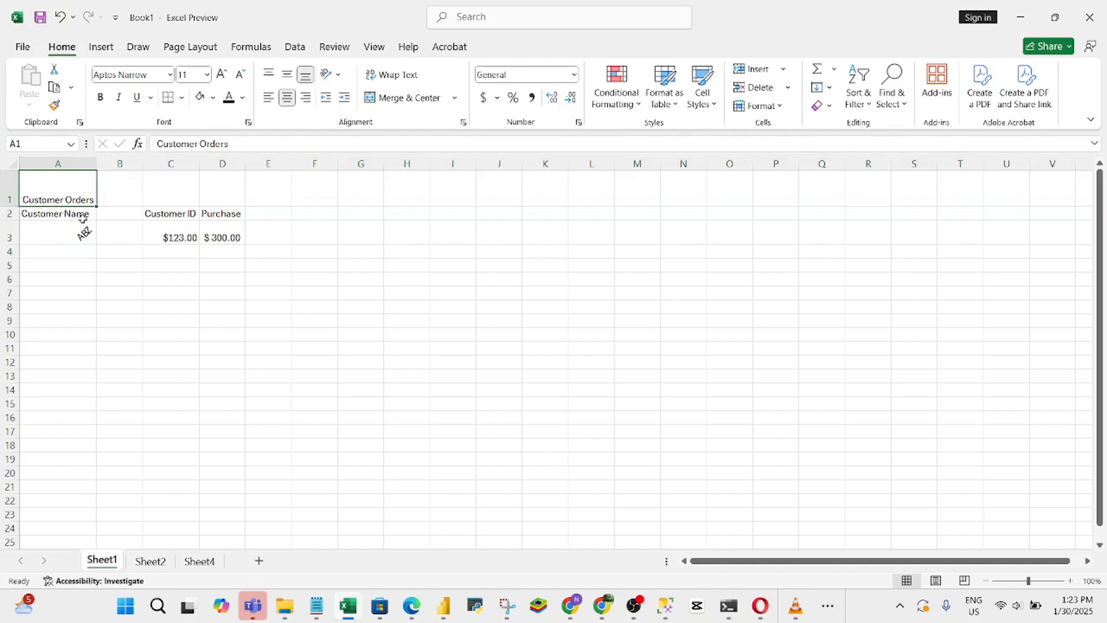
click(39, 215)
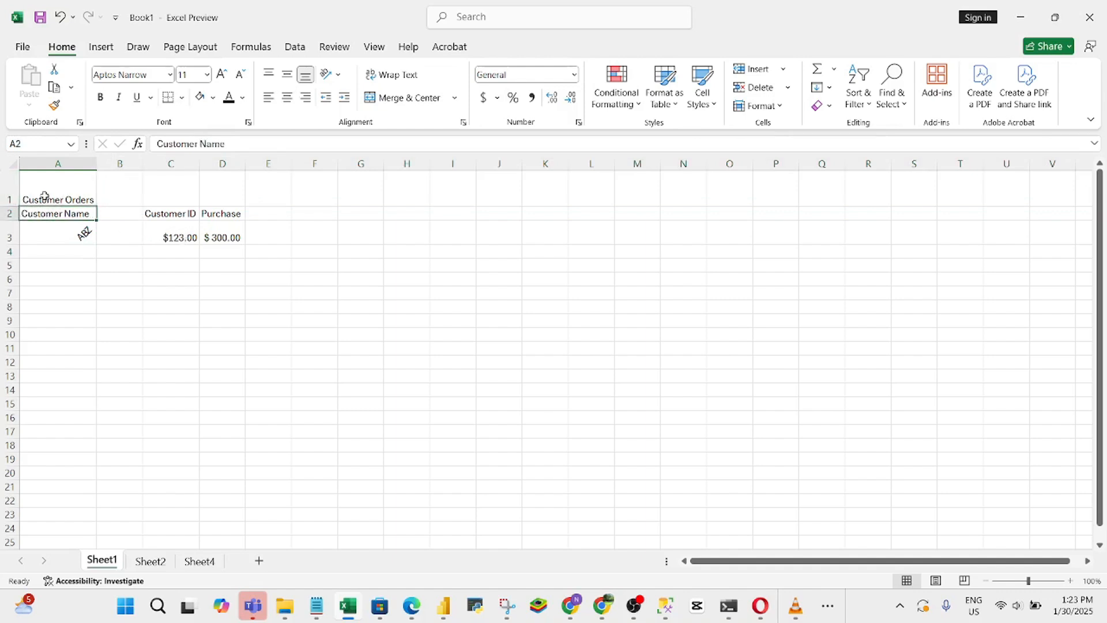
click(44, 196)
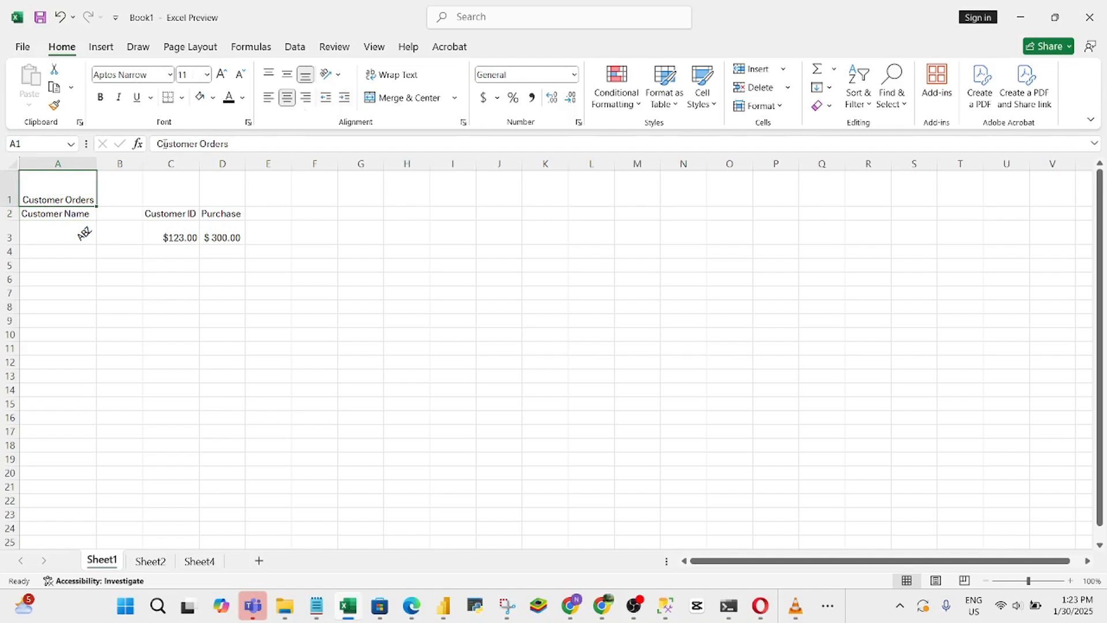
click(213, 100)
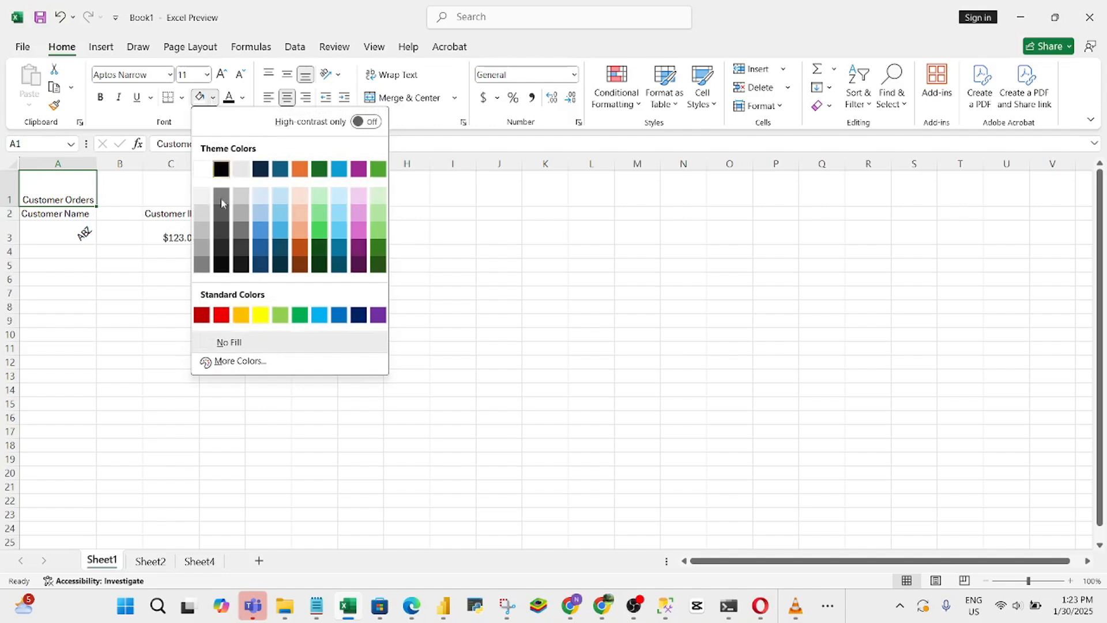
click(278, 200)
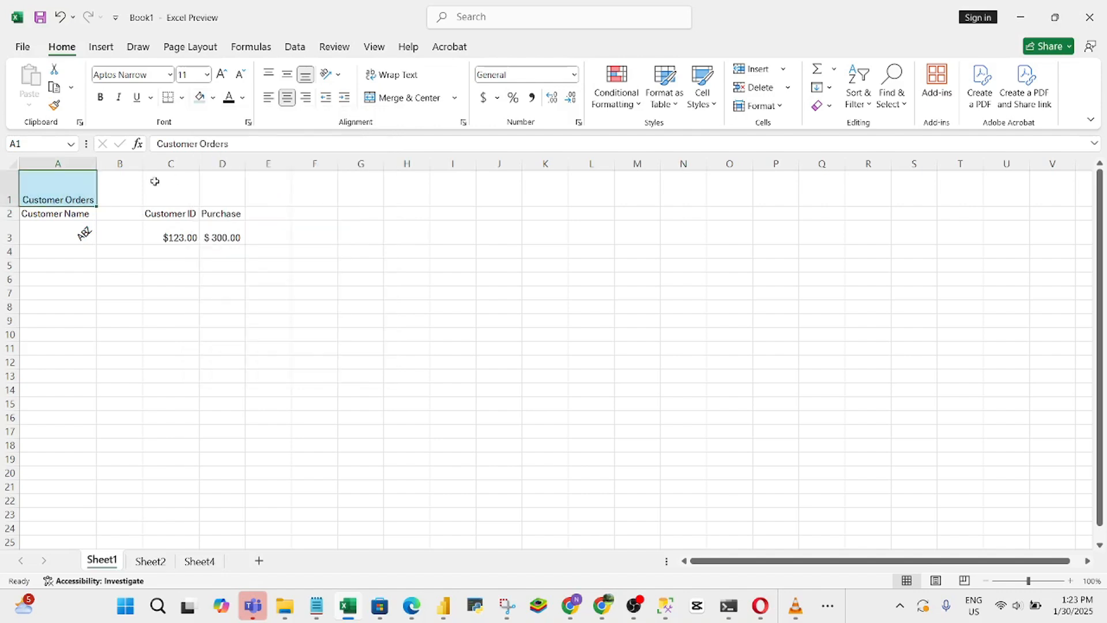
click(243, 98)
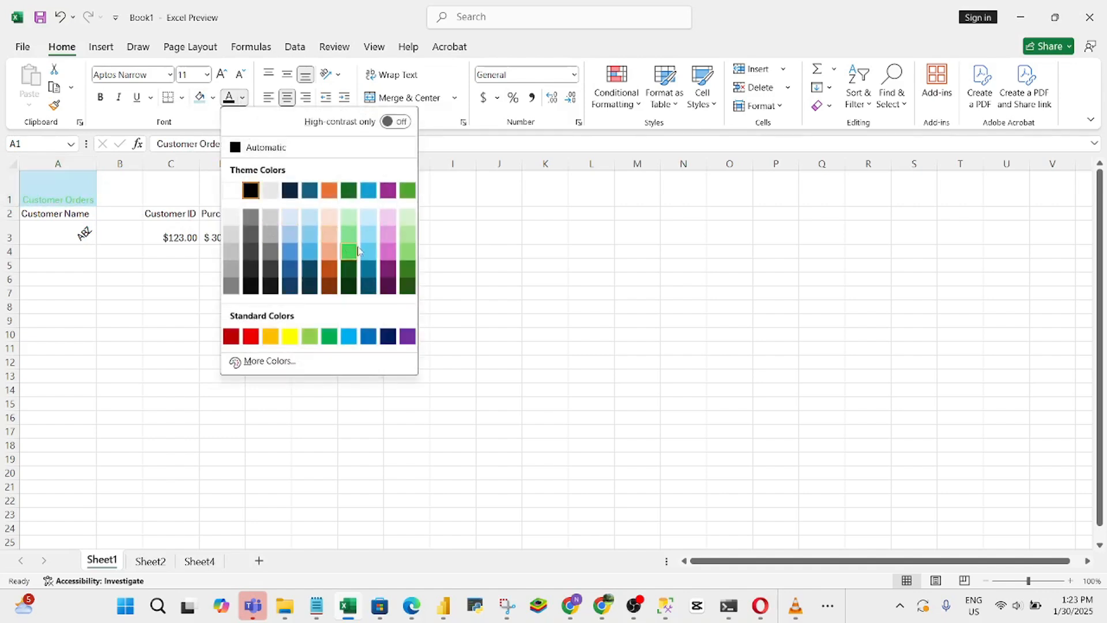
click(409, 269)
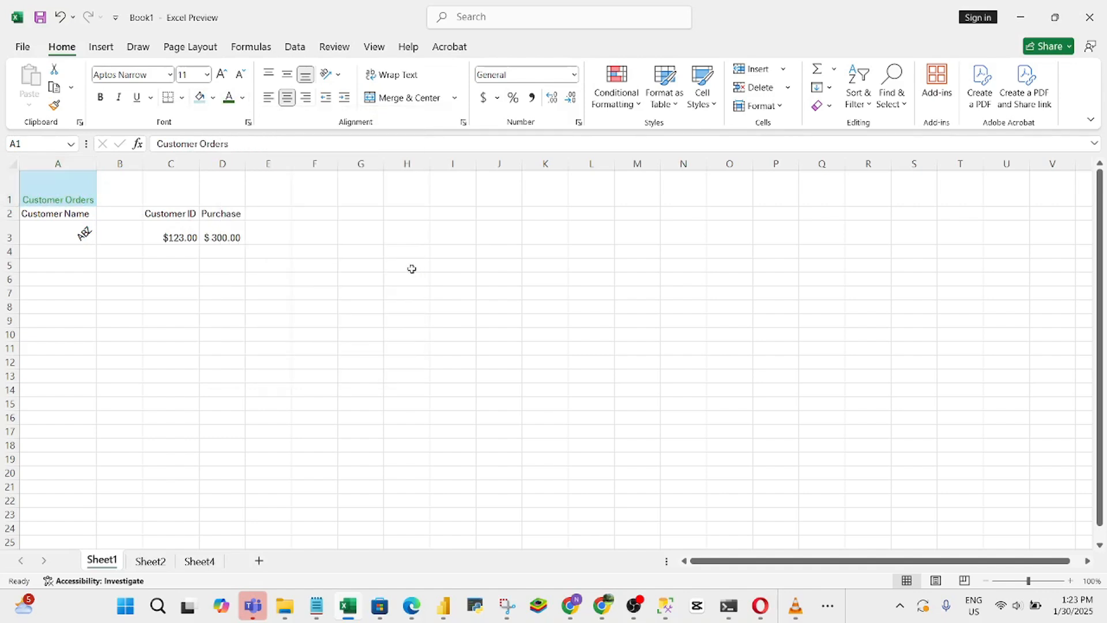
Step: Set the "Customer Orders" title in cell A1 to font size 12 and the Aptos Display font
click(207, 75)
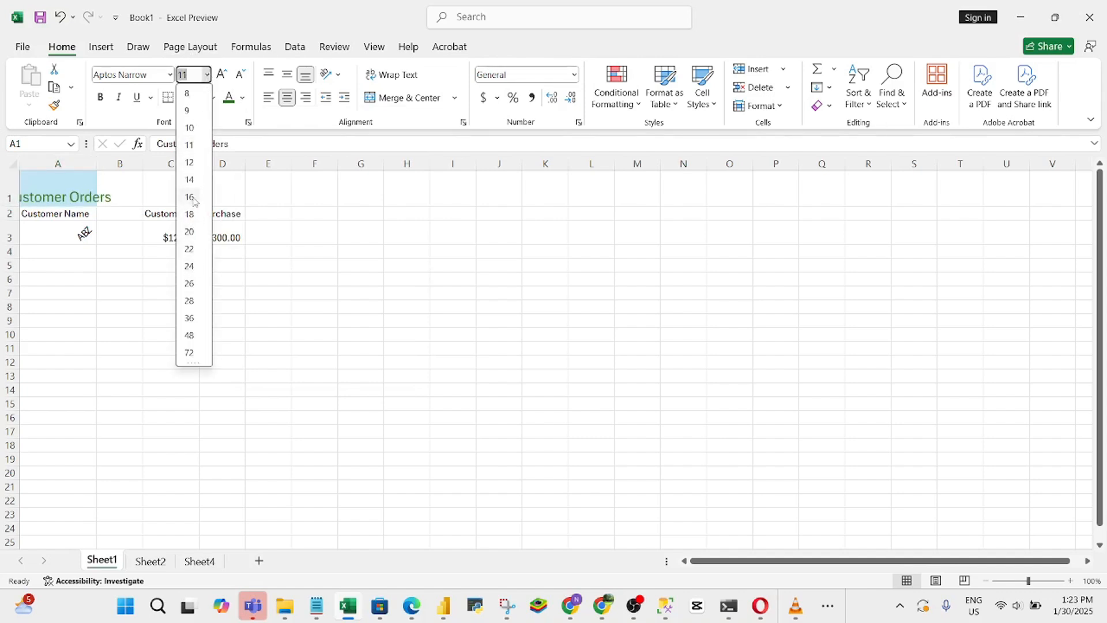
click(193, 163)
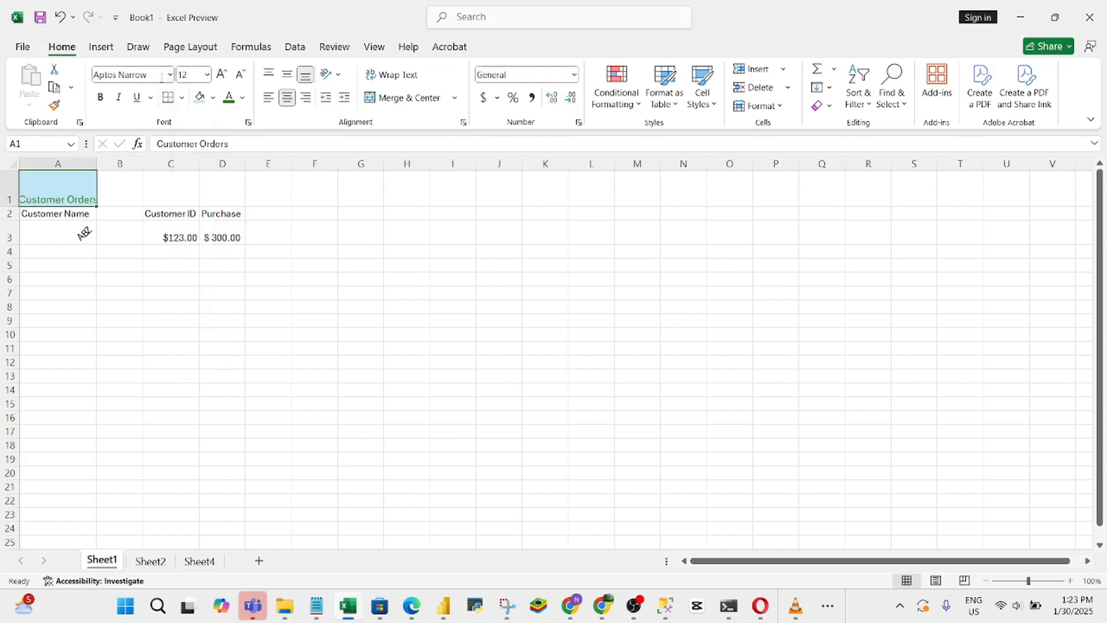
click(170, 75)
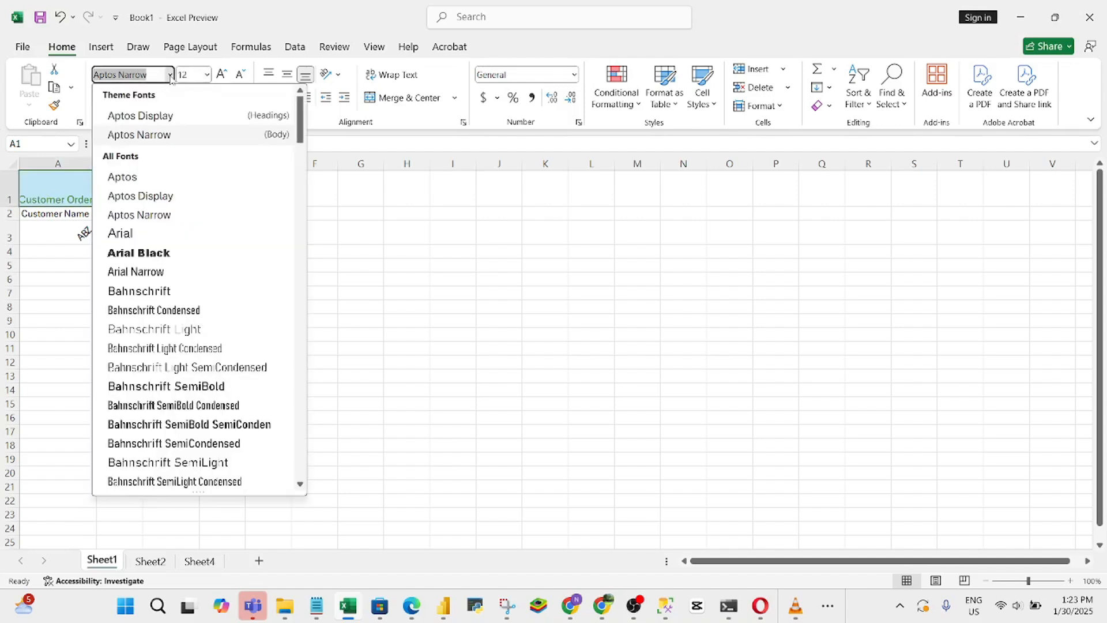
click(137, 197)
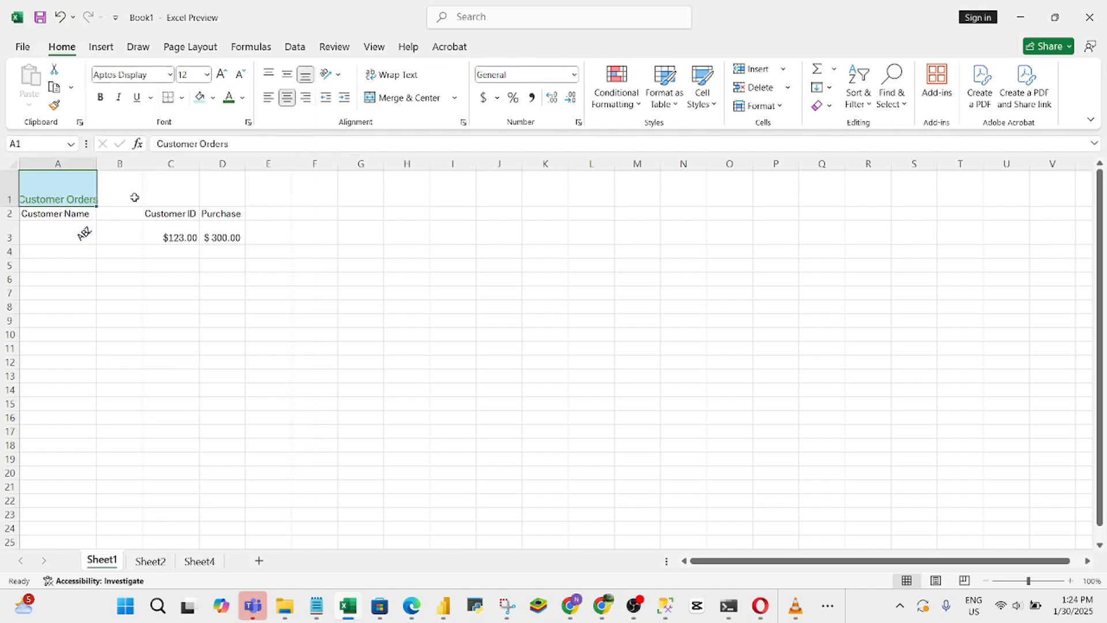
Step: Left-align the title in cell A1 and try the middle, top and bottom vertical alignments on it
click(268, 97)
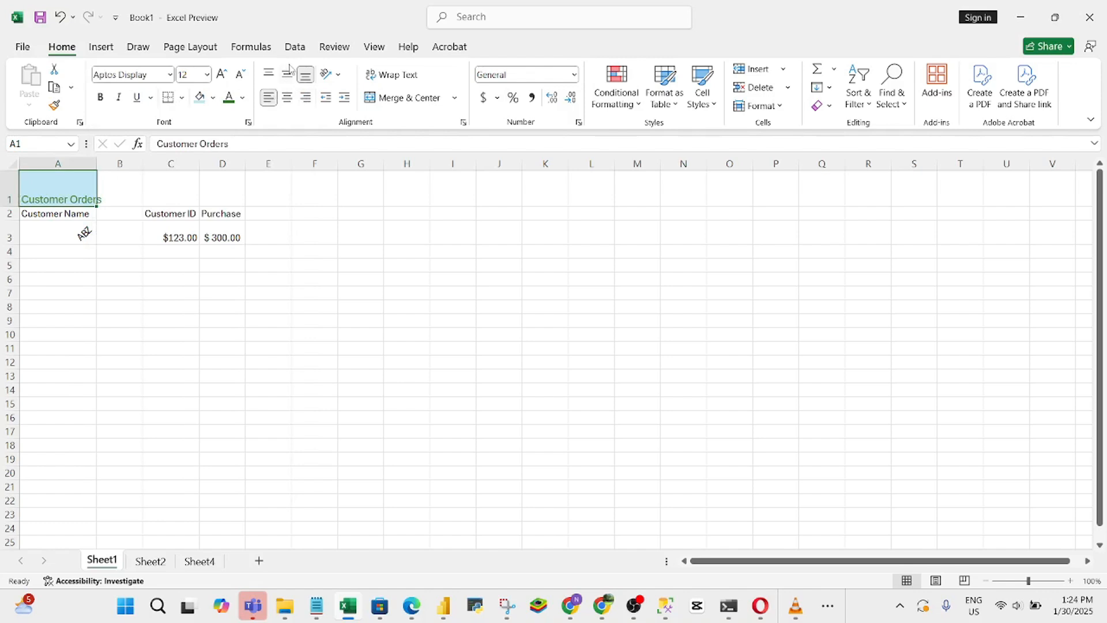
click(287, 74)
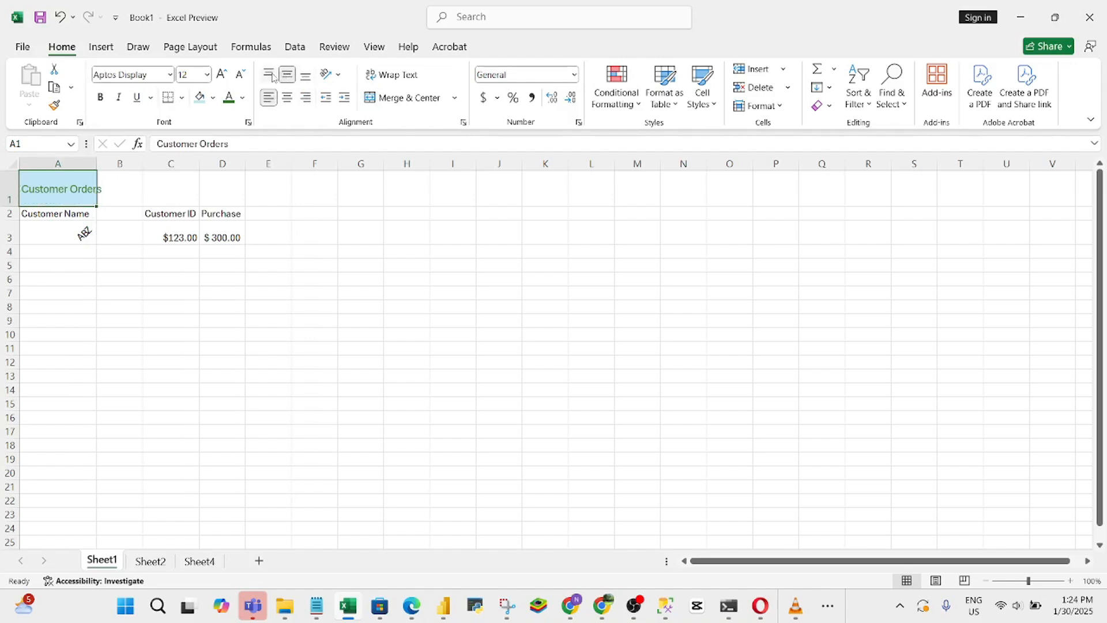
click(268, 74)
click(291, 77)
click(274, 78)
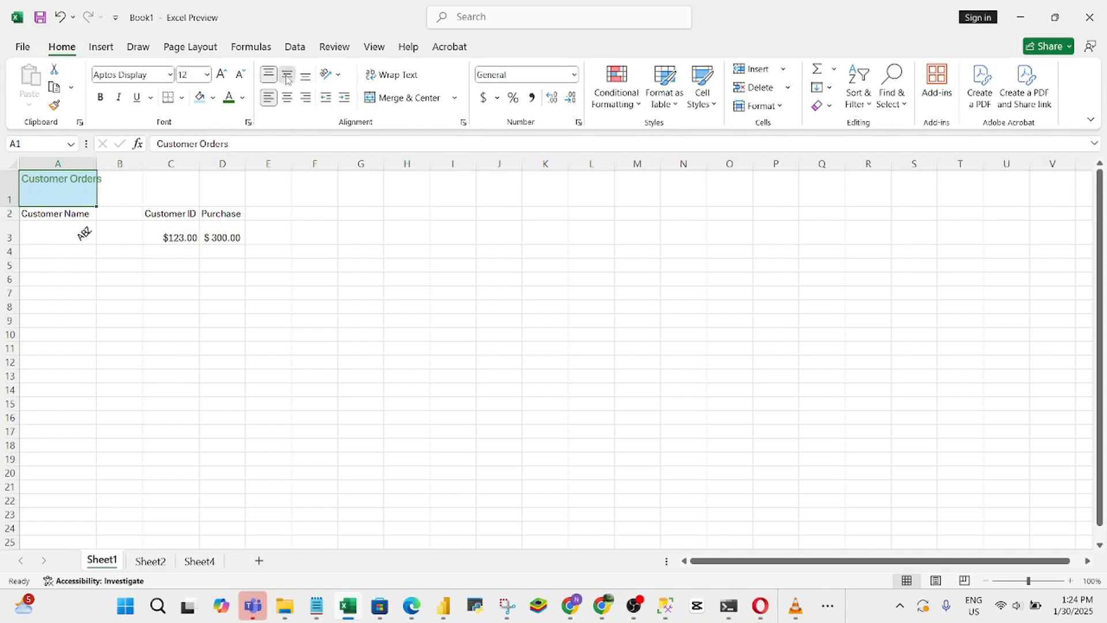
click(287, 75)
click(305, 75)
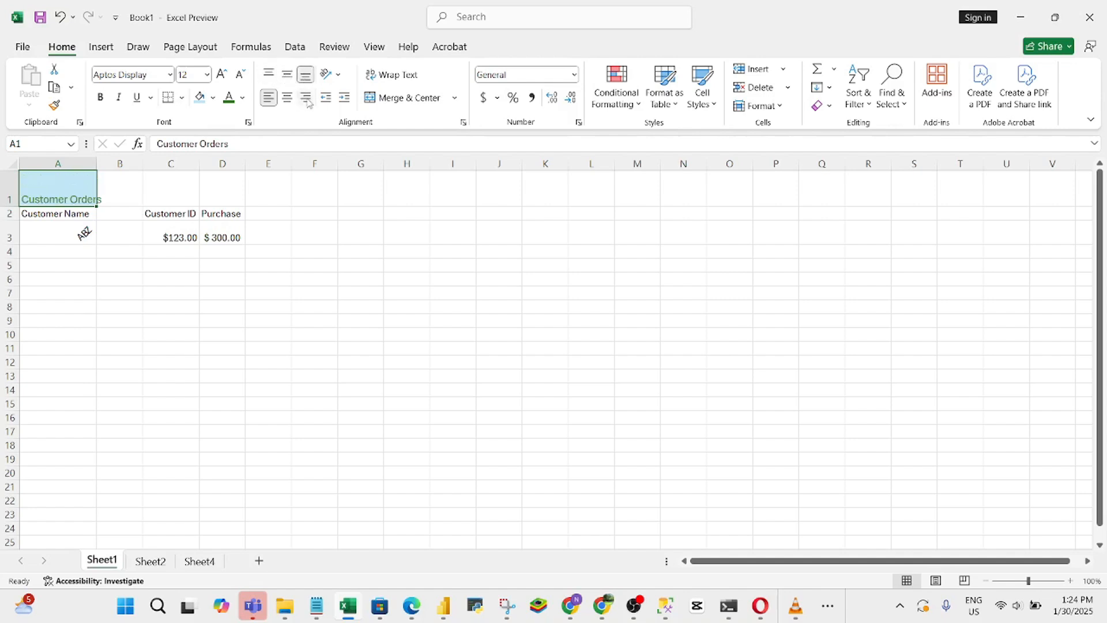
Step: Try right and center alignment on the title in cell A1, then set it to left and top alignment
click(306, 98)
click(283, 99)
click(268, 98)
click(269, 73)
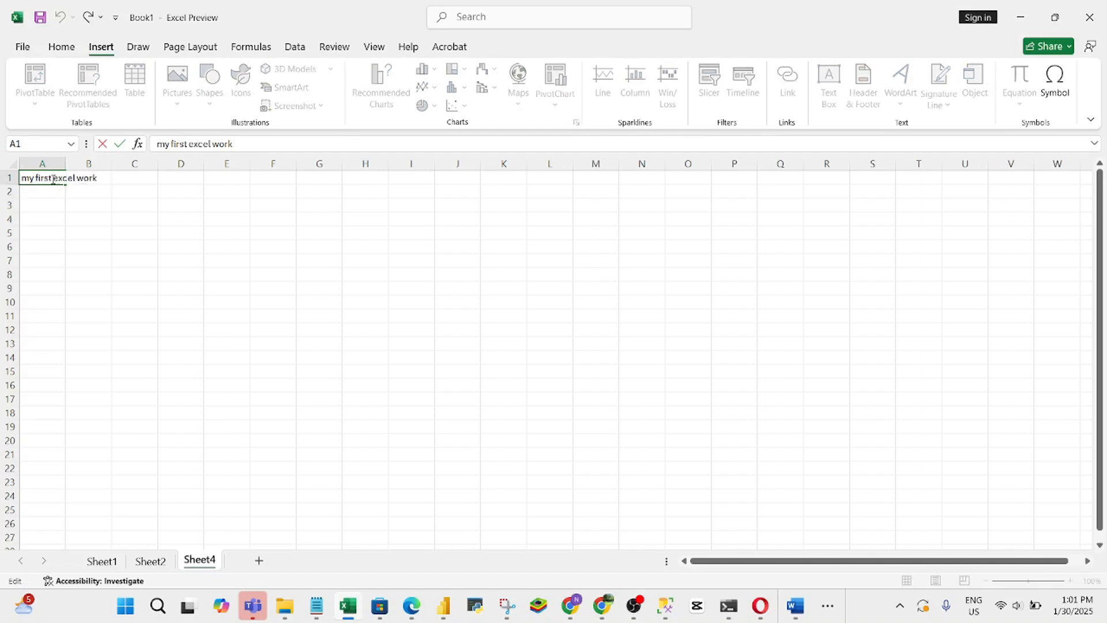
Step: Leave cell editing on Sheet4 and autofit column A to the text "my first excel work"
click(117, 179)
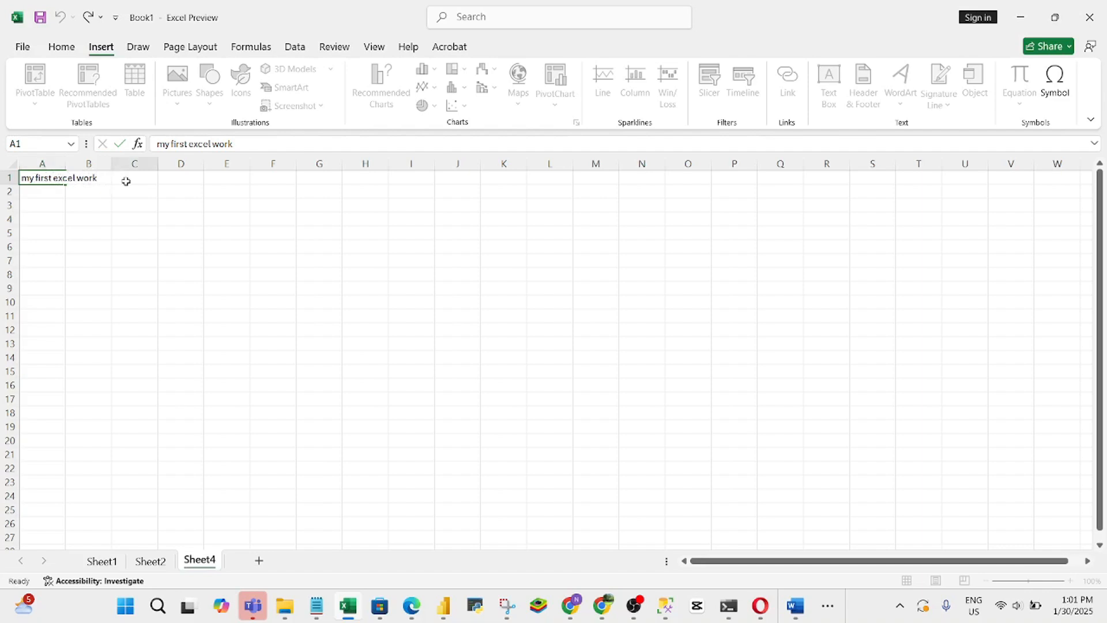
click(86, 180)
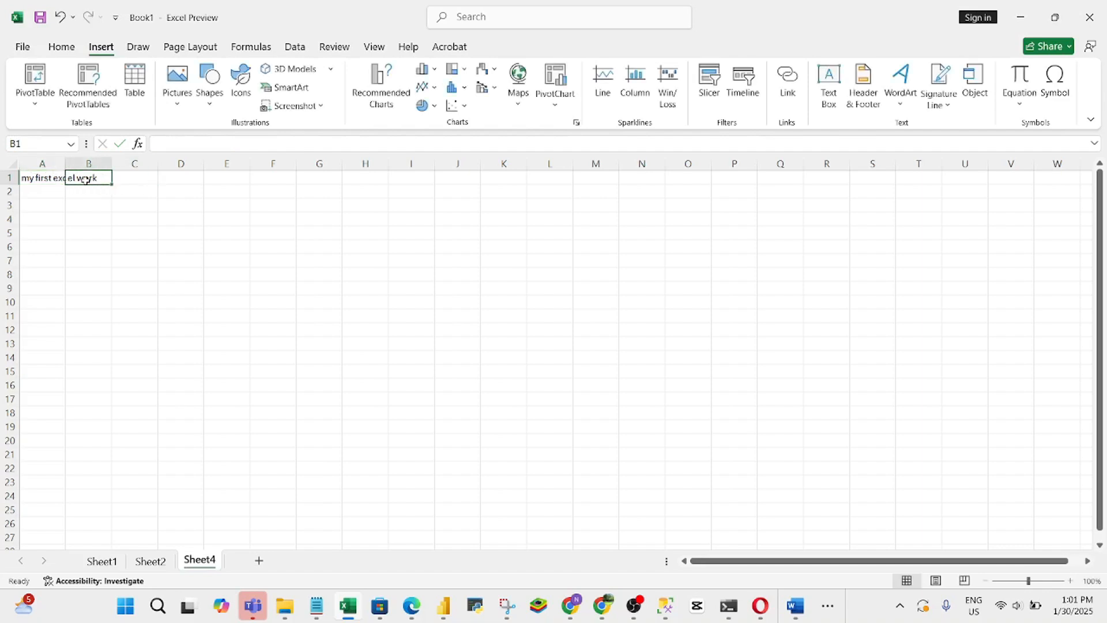
click(50, 177)
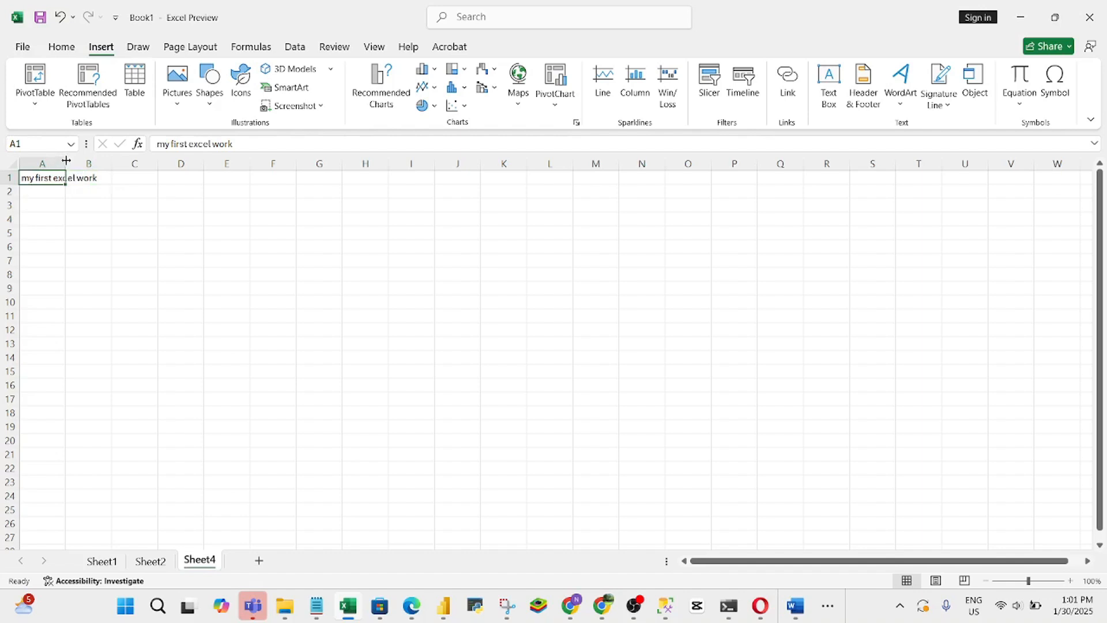
double_click(65, 162)
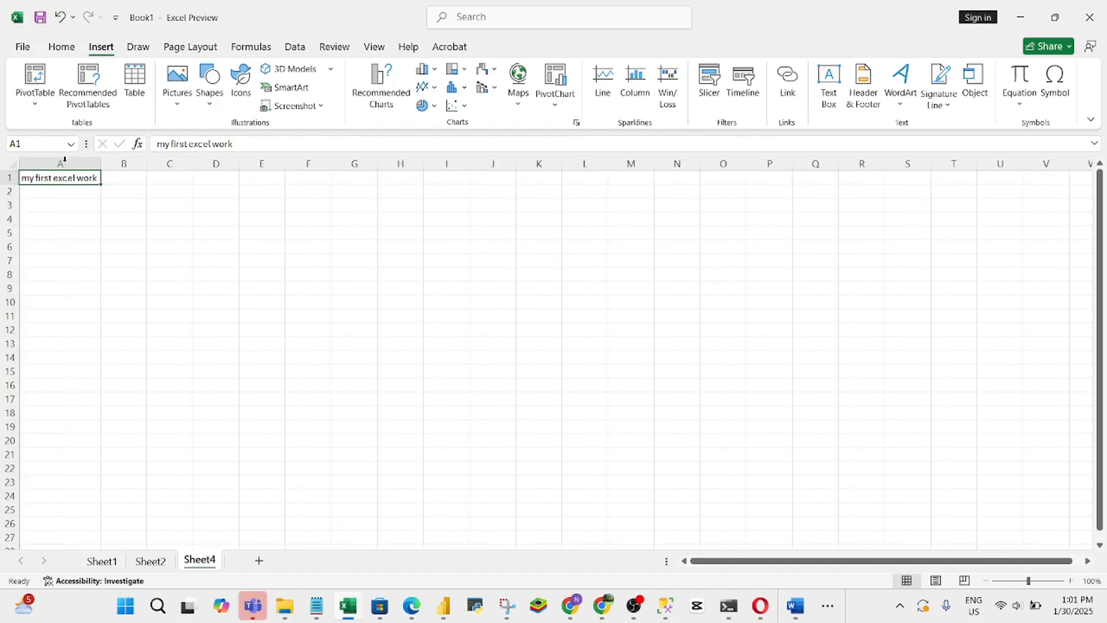